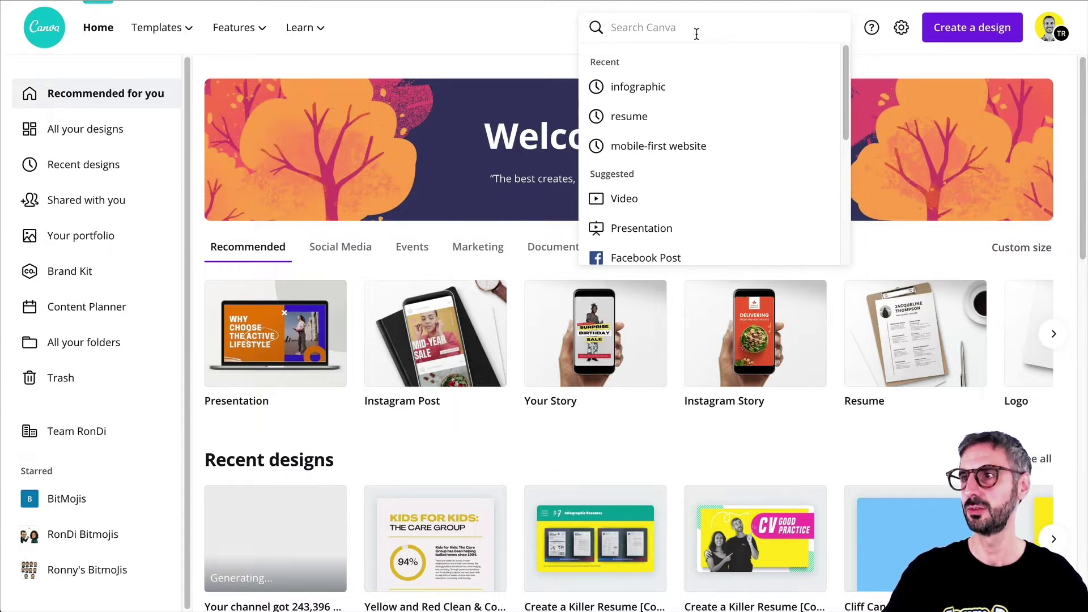
- Search Canva for 'infographic' templates and scroll the results to find the Kids for Kids design
type("infog")
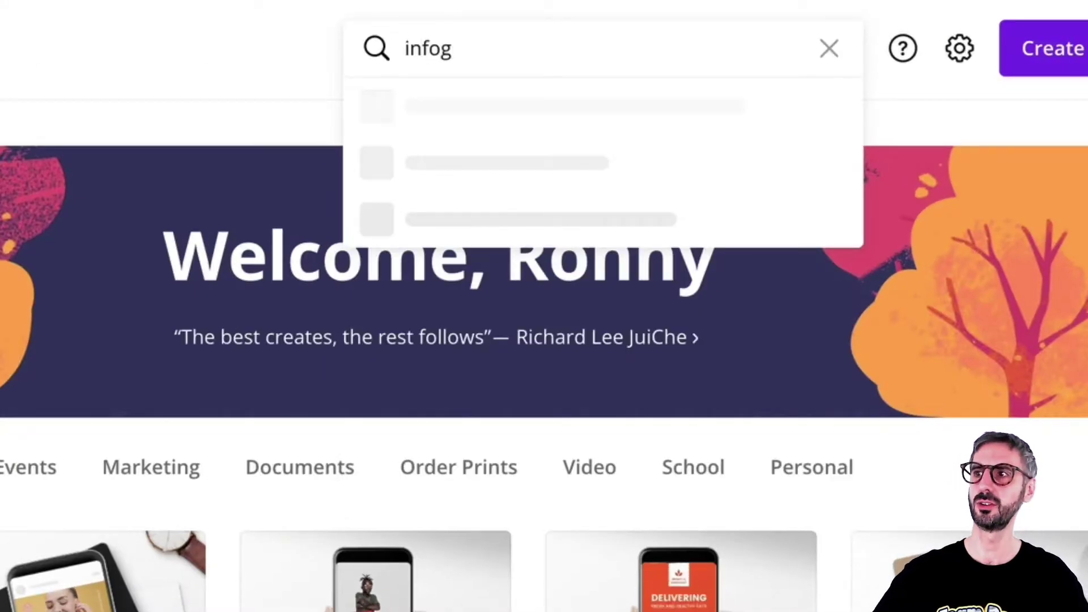
type("raphic")
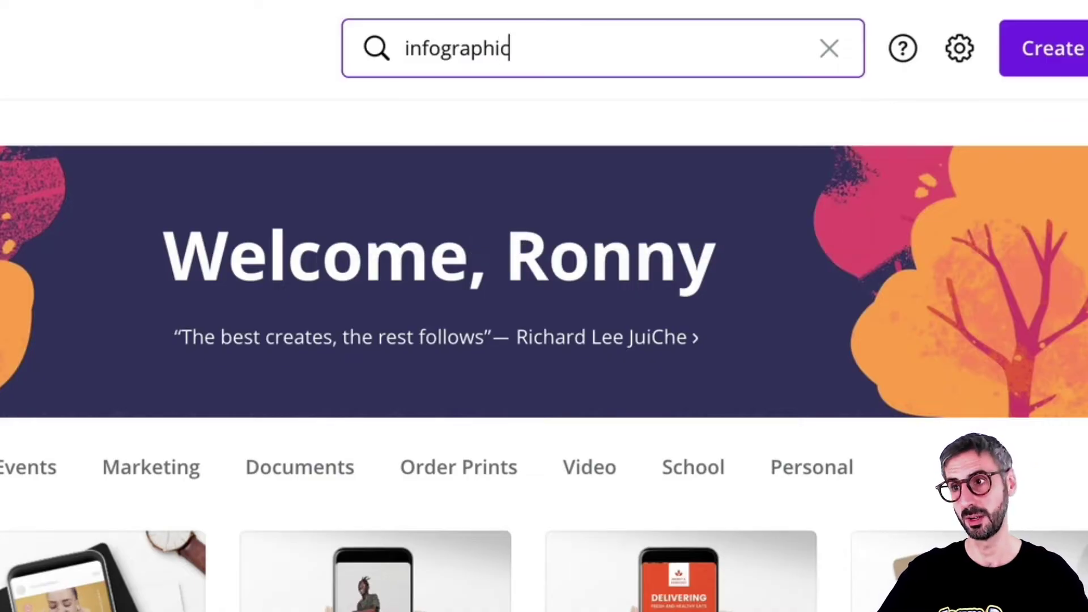
key("Return")
scroll(300, 549, "down", 3)
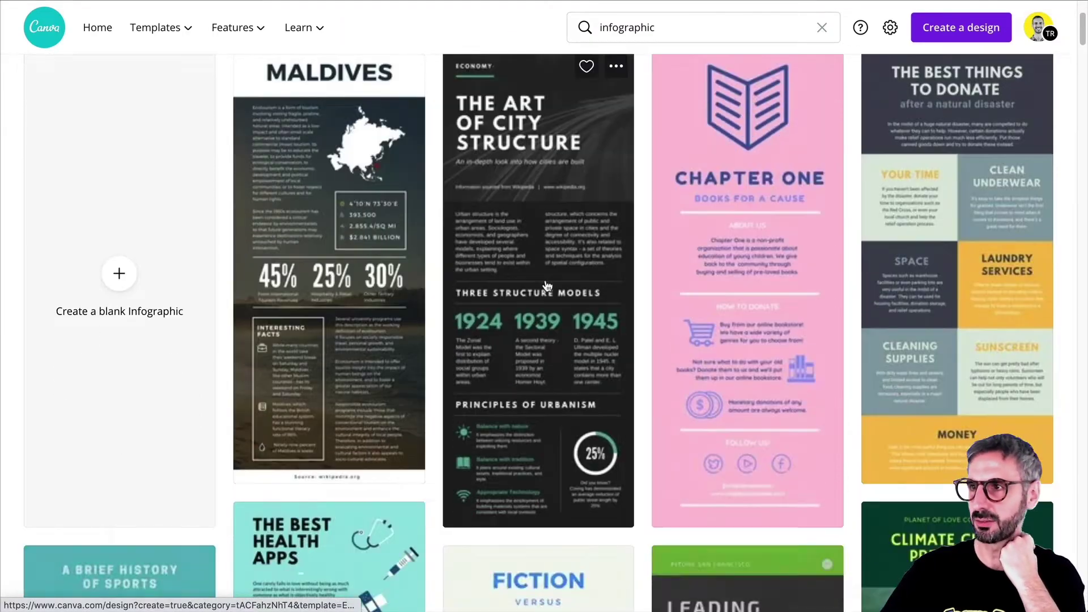
scroll(543, 292, "down", 10)
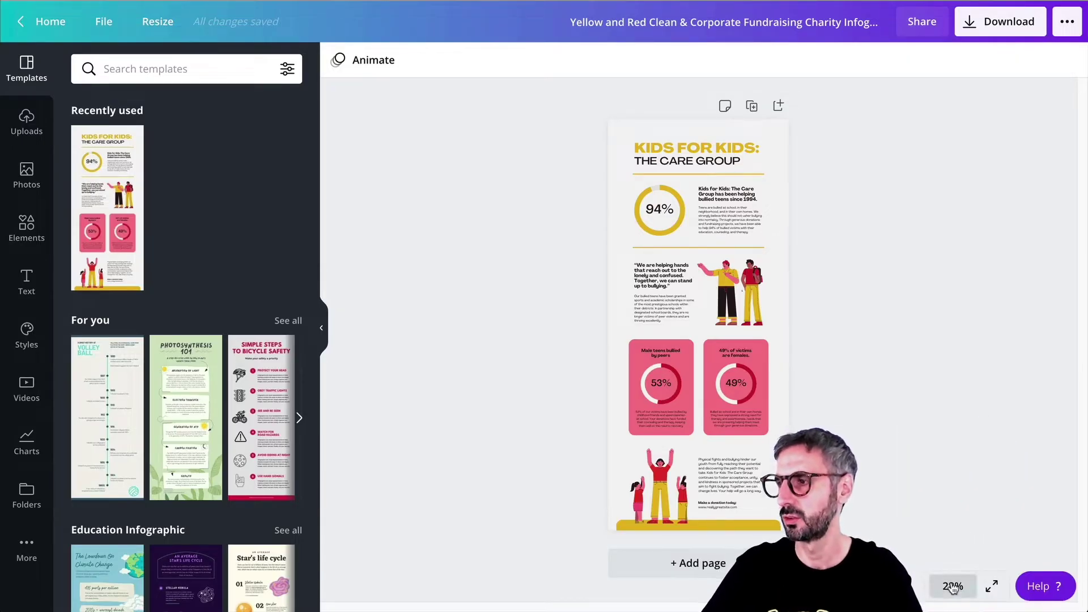
- Zoom the design to 75% and scroll back up to the top of the page
left_click(952, 586)
left_click(954, 383)
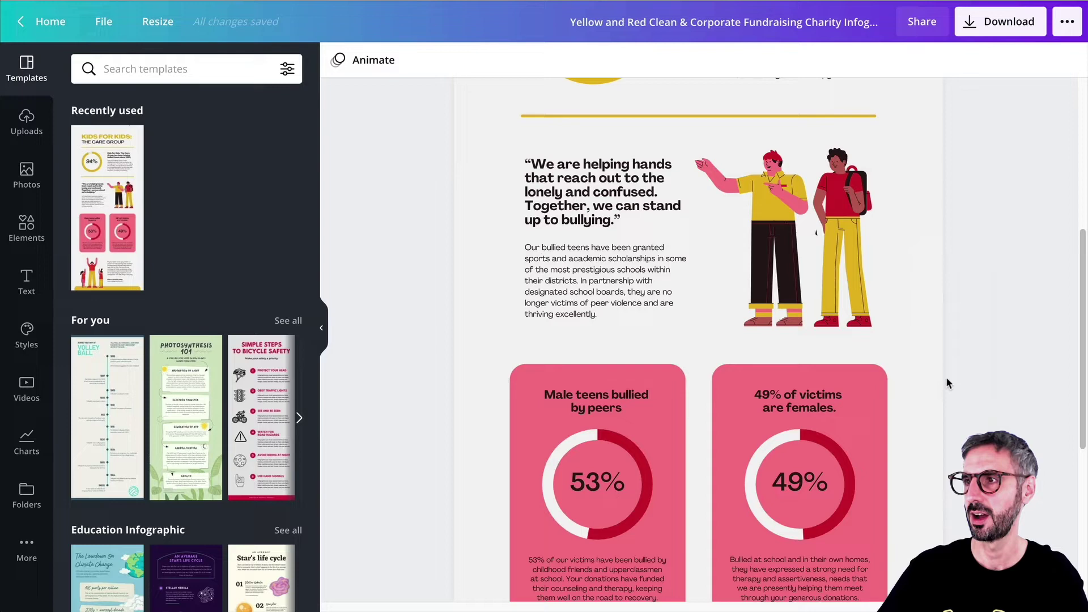
scroll(739, 373, "up", 6)
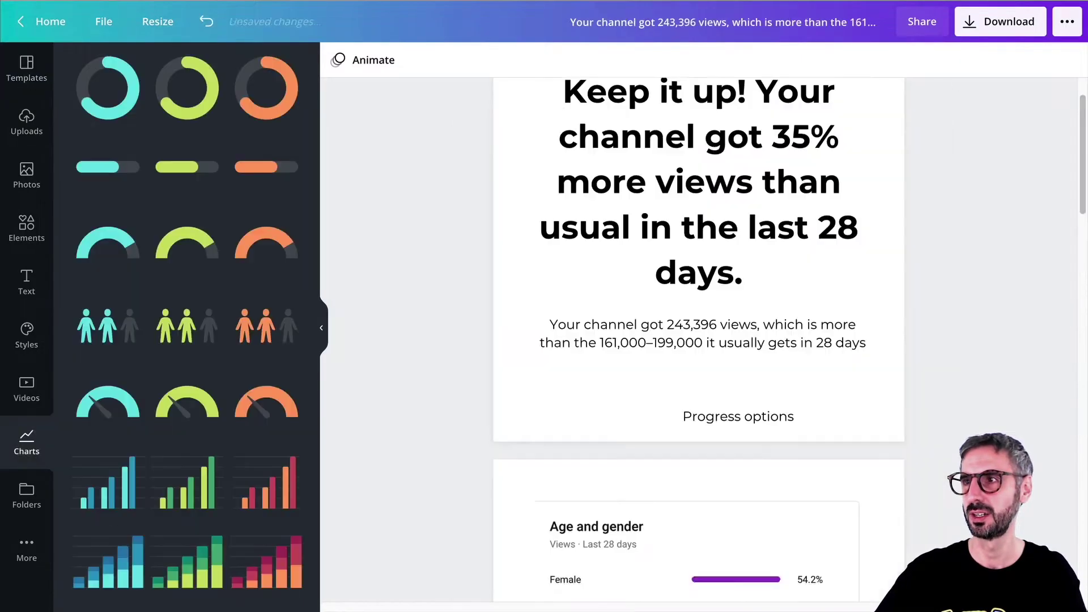
scroll(644, 245, "up", 3)
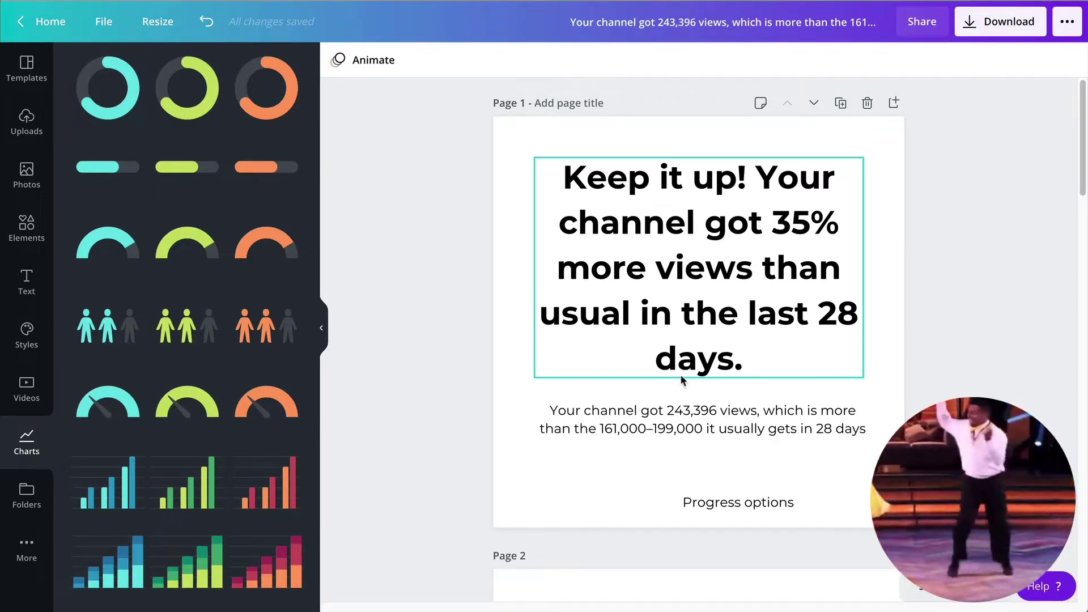
scroll(786, 374, "down", 1)
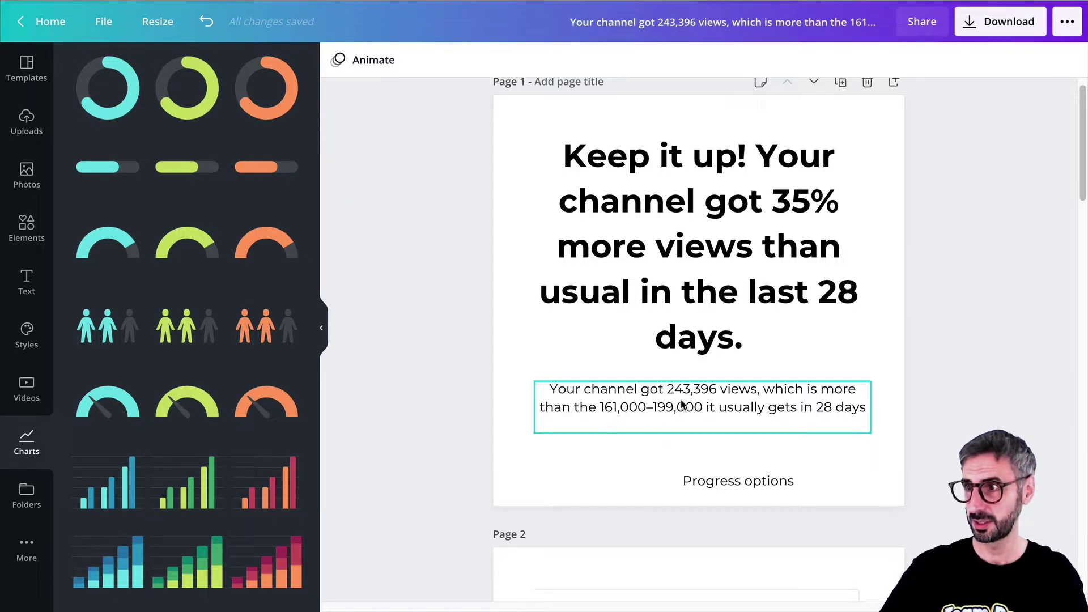
scroll(705, 400, "down", 1)
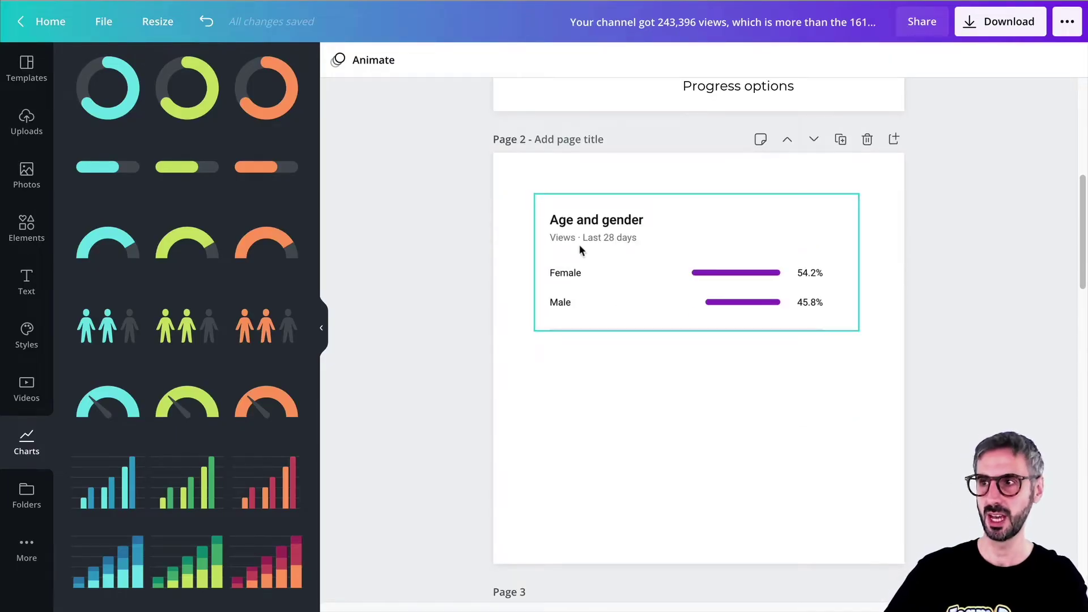
scroll(700, 270, "down", 3)
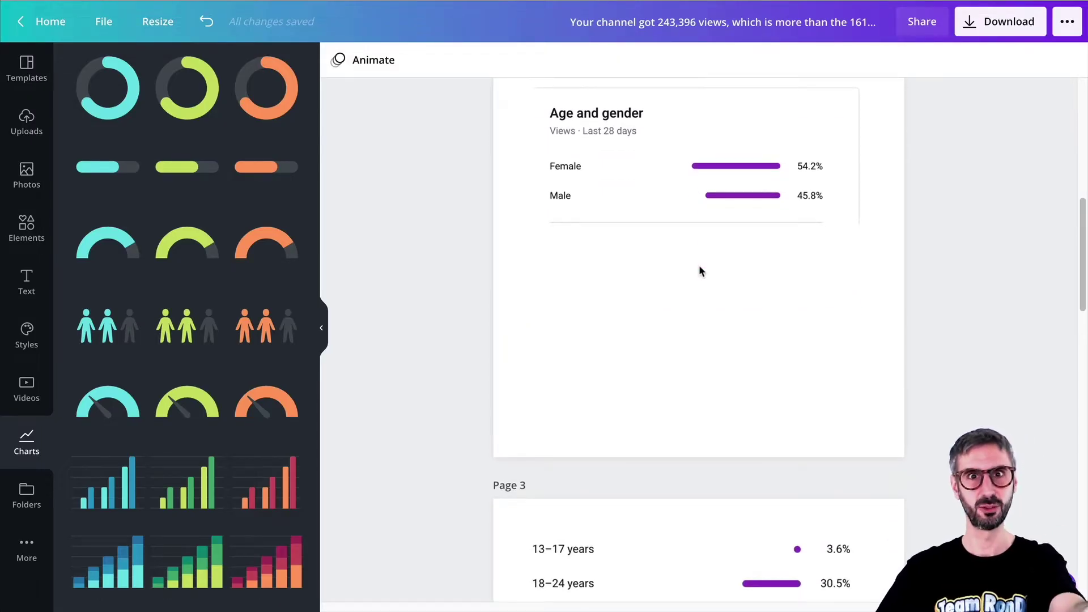
scroll(699, 265, "down", 5)
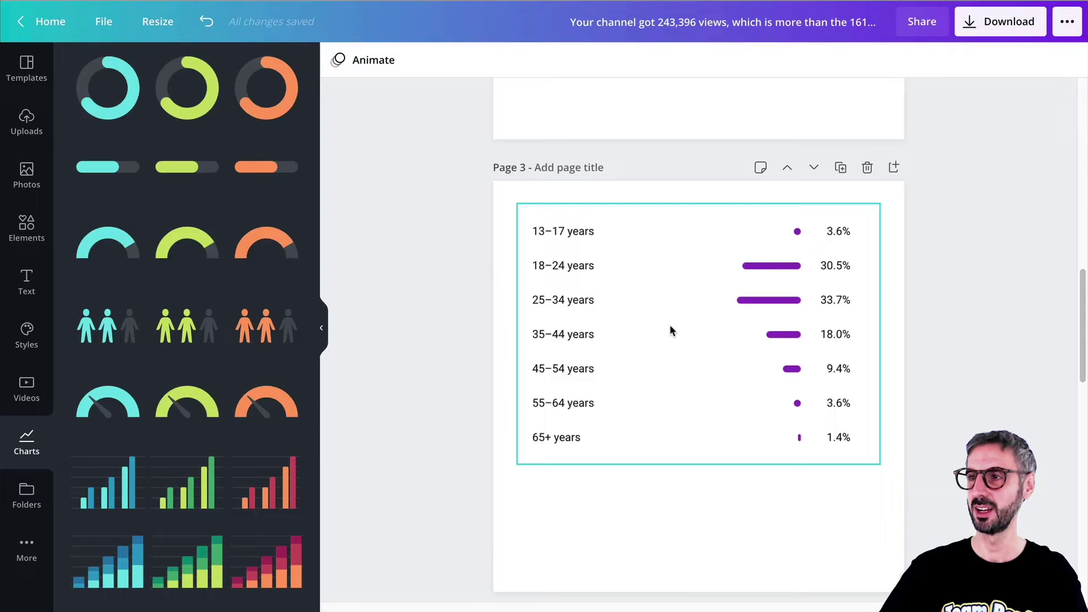
scroll(575, 293, "down", 9)
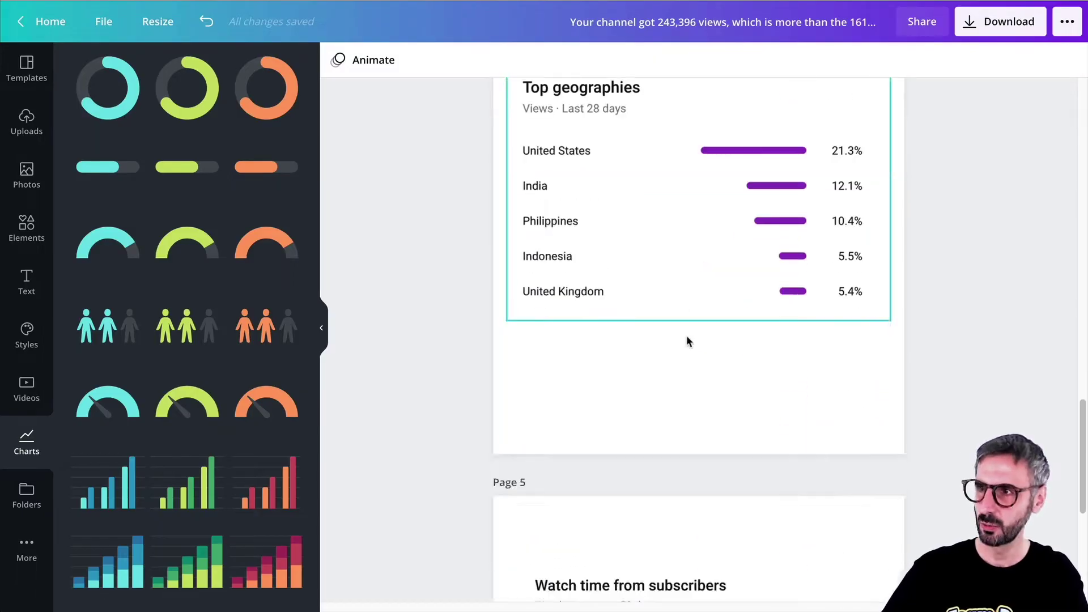
scroll(687, 337, "up", 2)
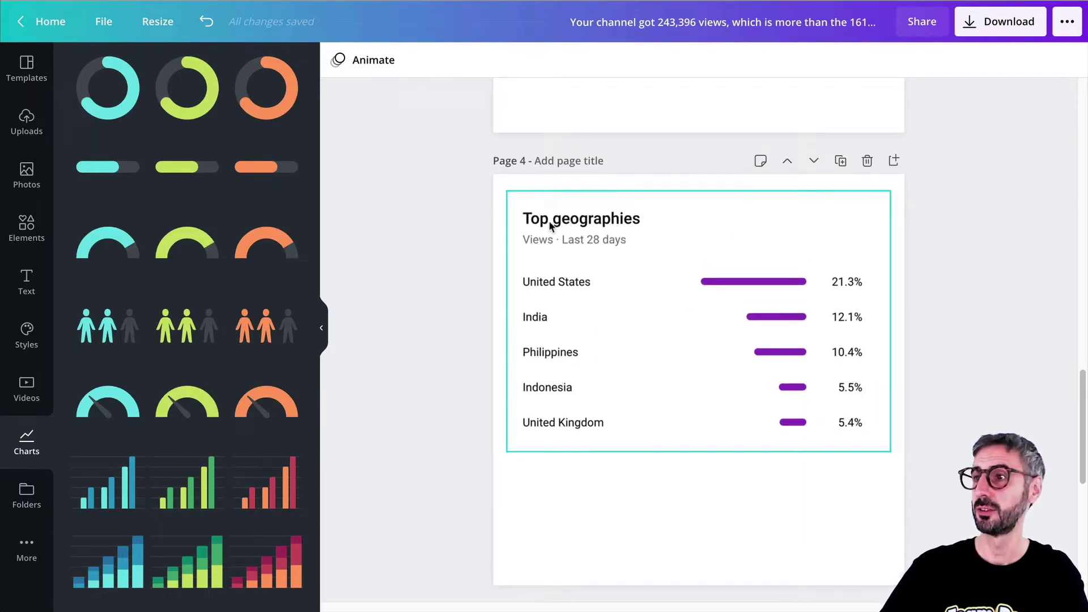
scroll(564, 338, "down", 7)
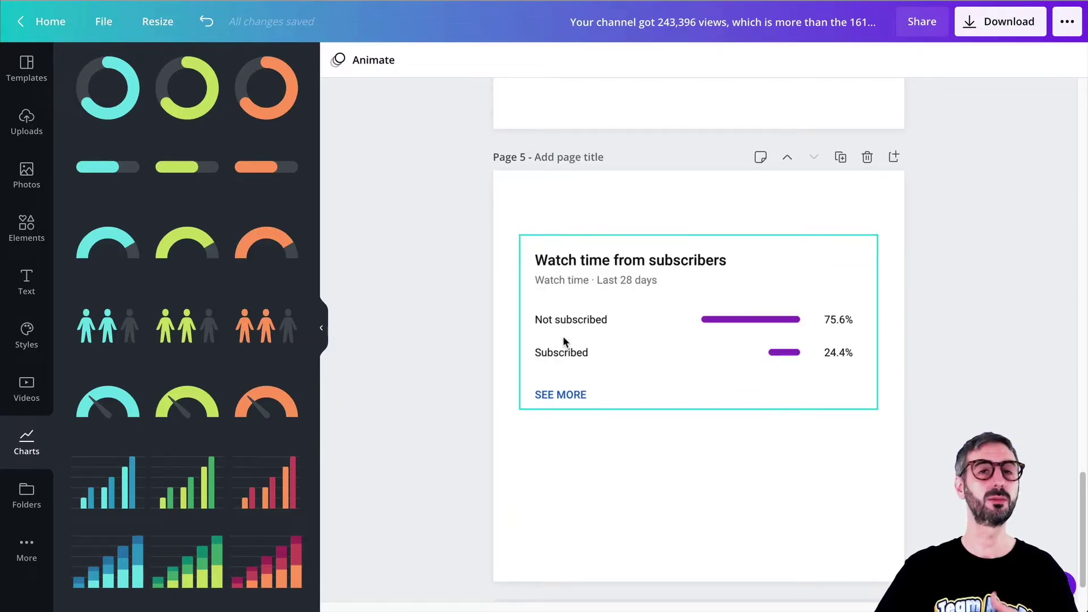
scroll(564, 340, "up", 18)
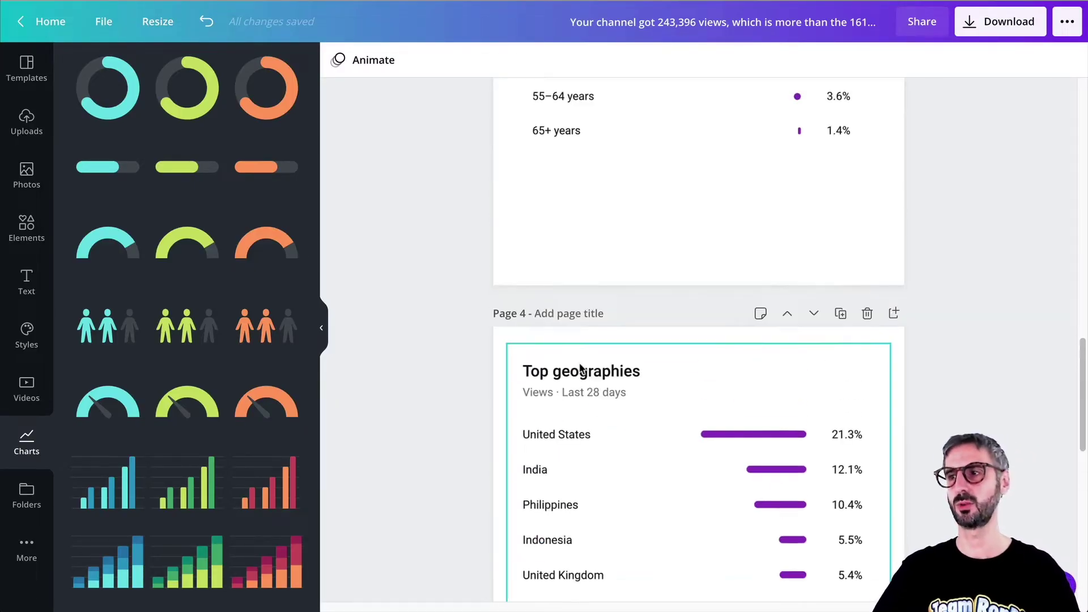
scroll(578, 359, "up", 8)
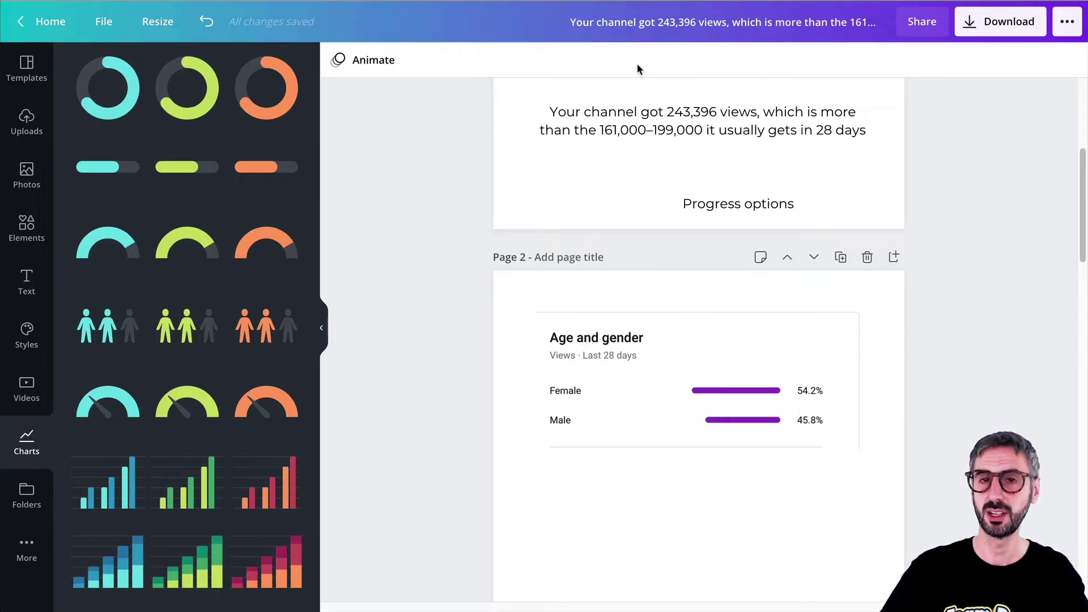
scroll(637, 64, "up", 5)
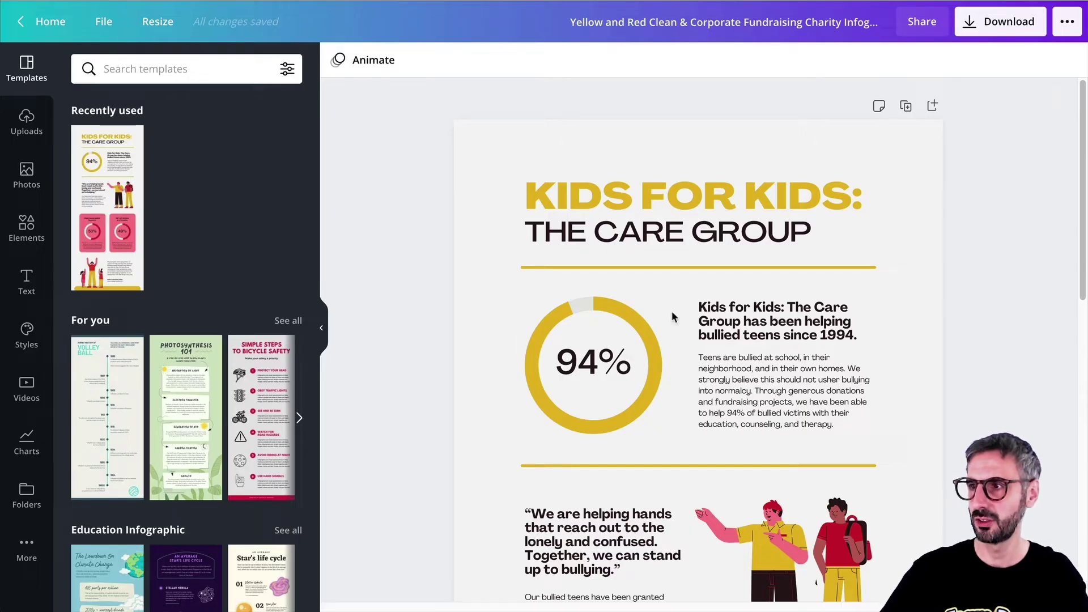
scroll(671, 310, "down", 10)
scroll(776, 377, "up", 10)
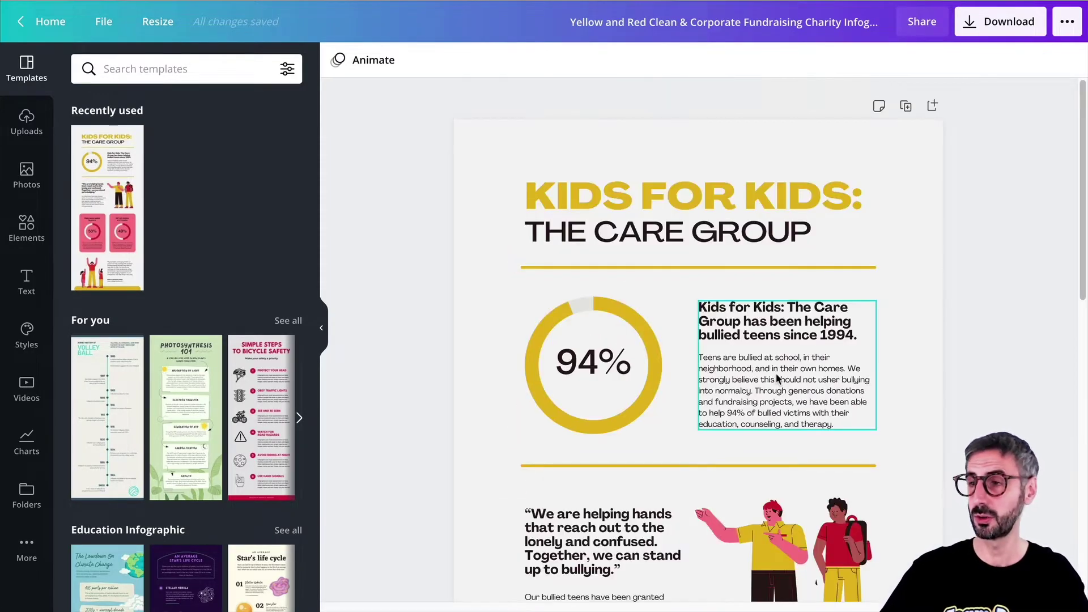
left_click(701, 213)
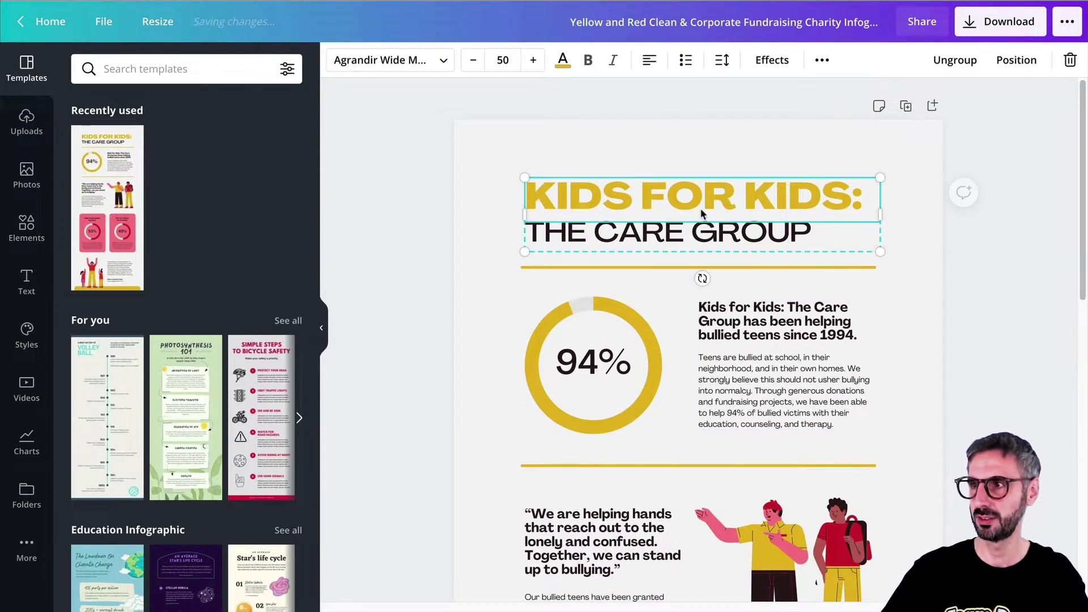
left_click(821, 238)
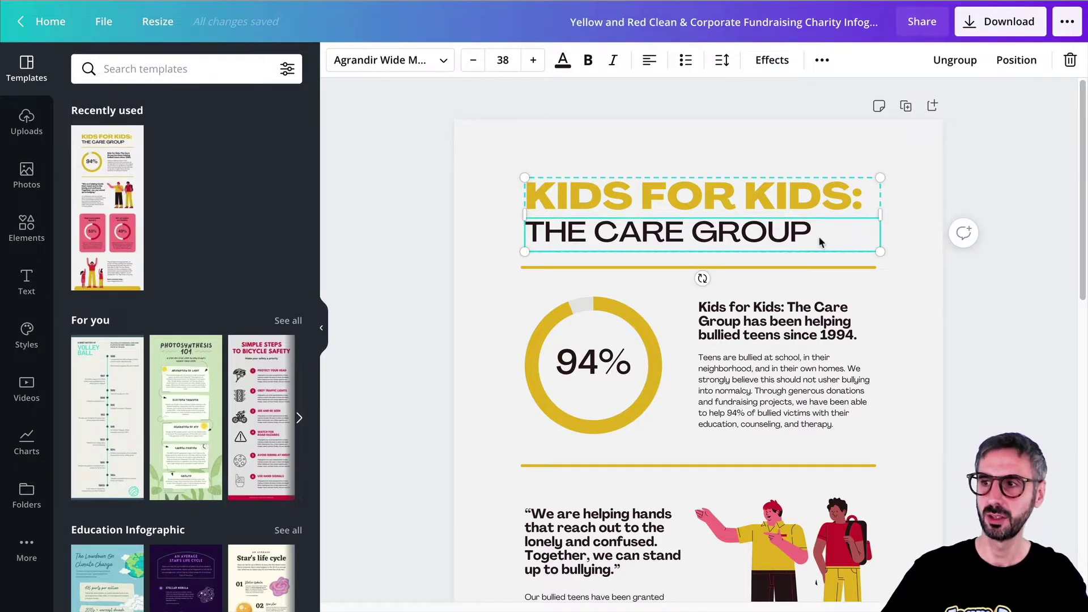
scroll(818, 236, "down", 10)
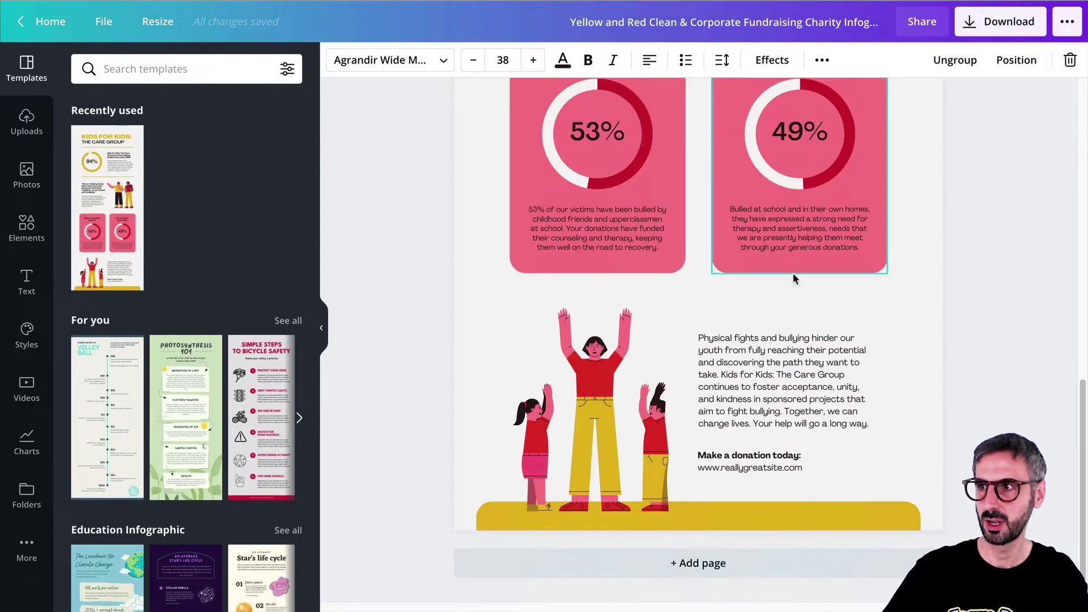
scroll(794, 277, "up", 10)
scroll(700, 399, "down", 10)
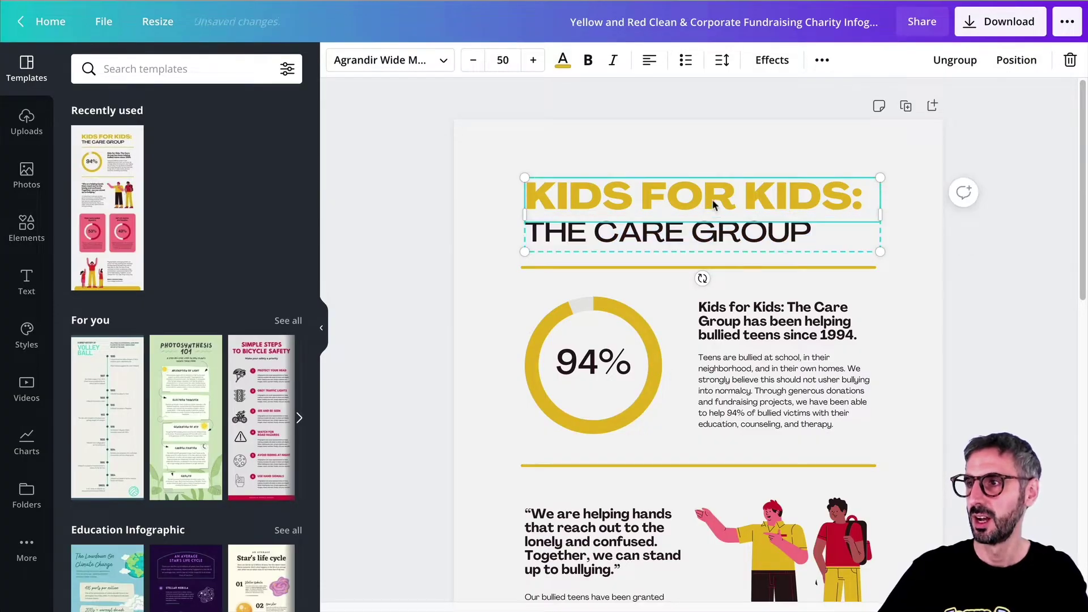
- Retype the two heading lines as 'OUR AUDIENCE' and 'ON YOUTUBE'
double_click(599, 196)
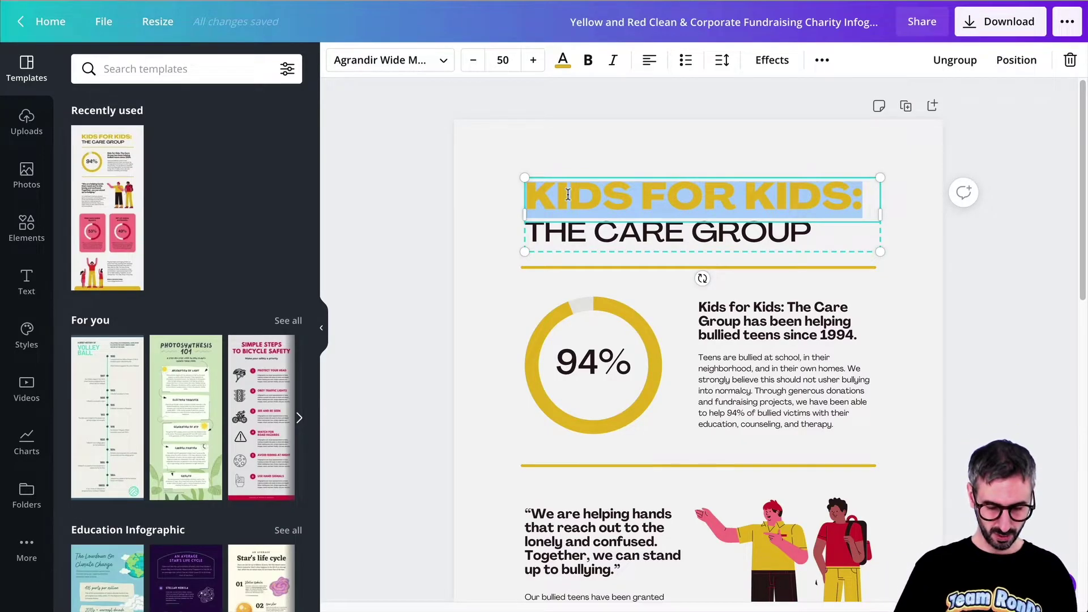
type("AUDIENCE")
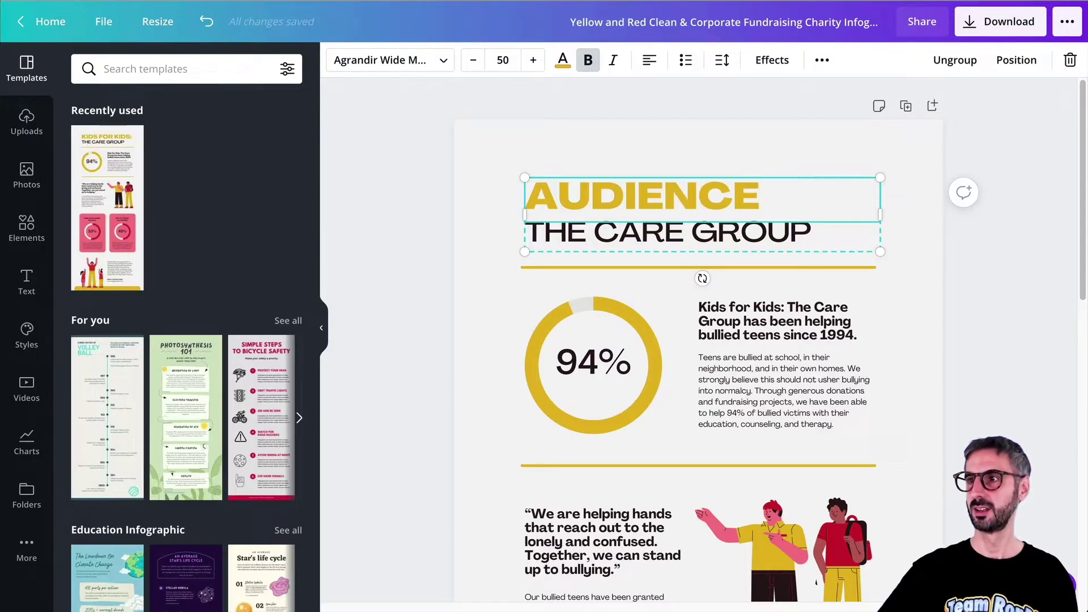
left_click(667, 232)
type("ON YOUTUBE")
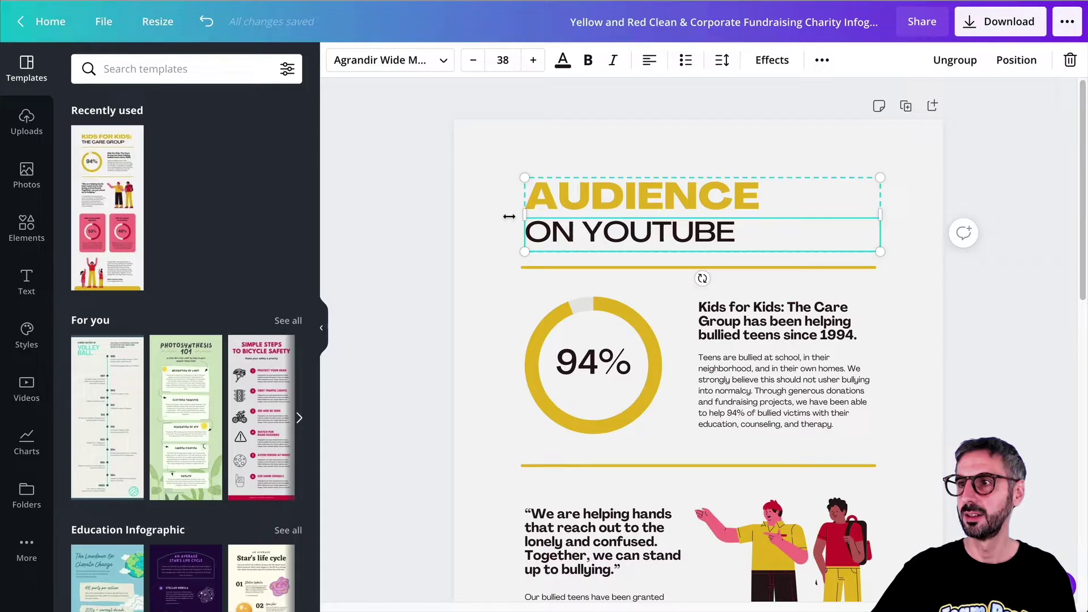
left_click(536, 201)
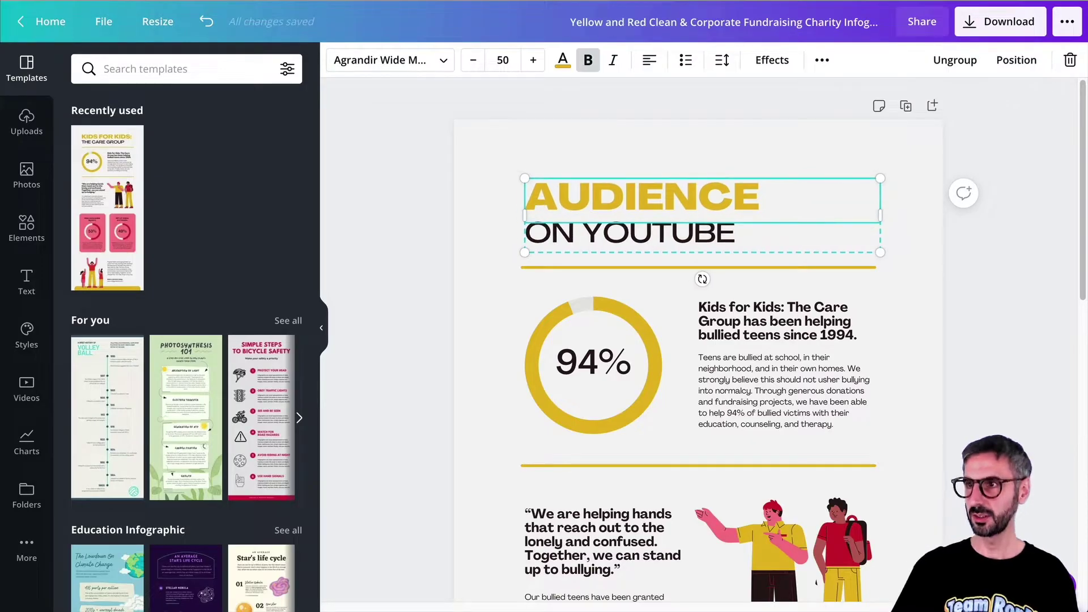
type("OUR")
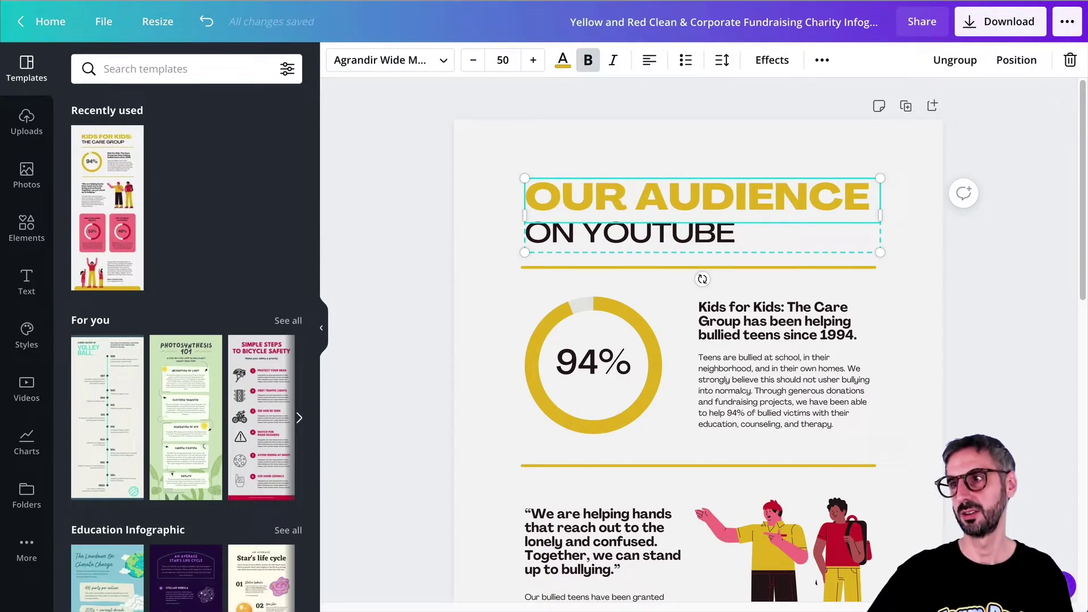
left_click(458, 221)
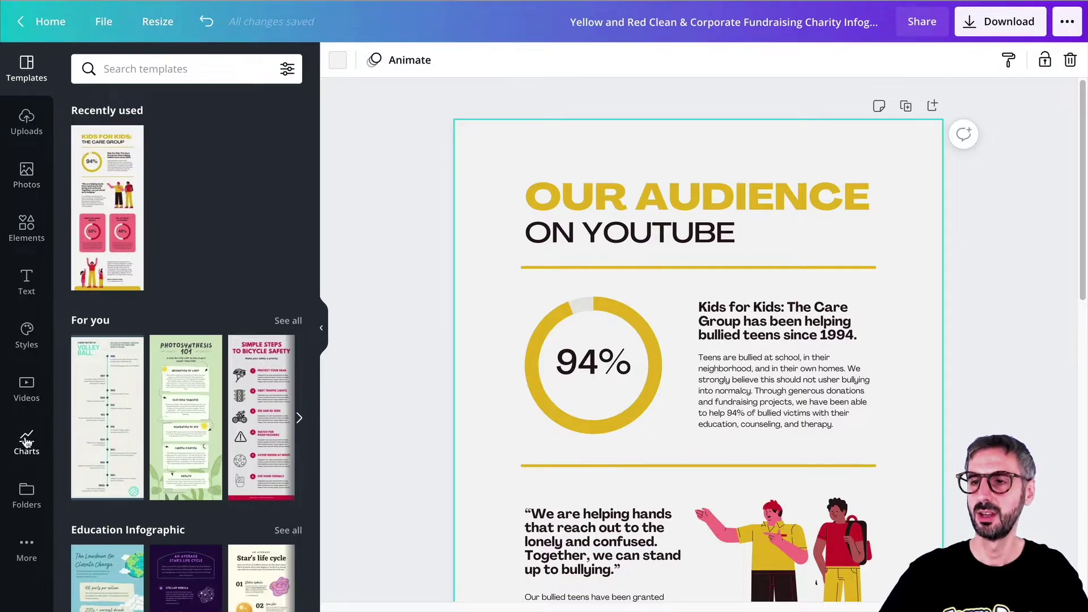
- Unpin Charts, then open the Charts app from the apps list to see its chart styles
left_click(9, 428)
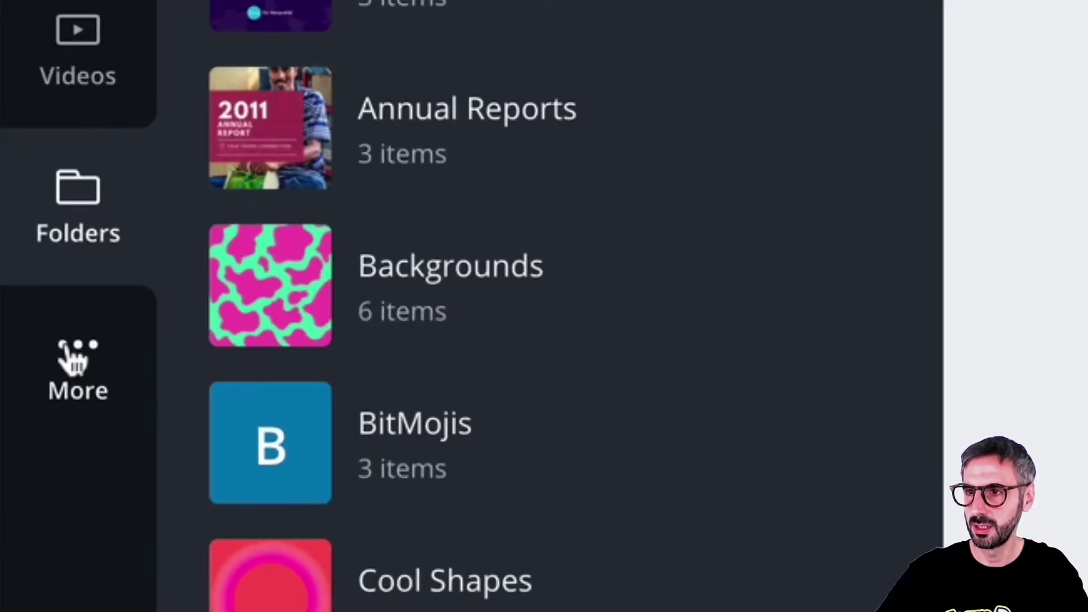
left_click(72, 381)
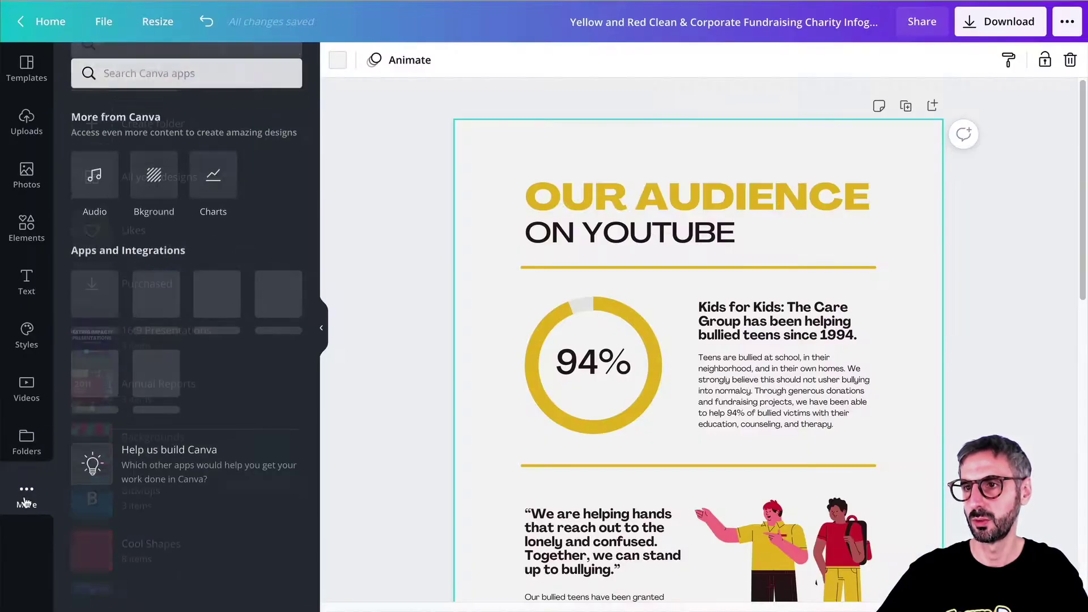
left_click(214, 177)
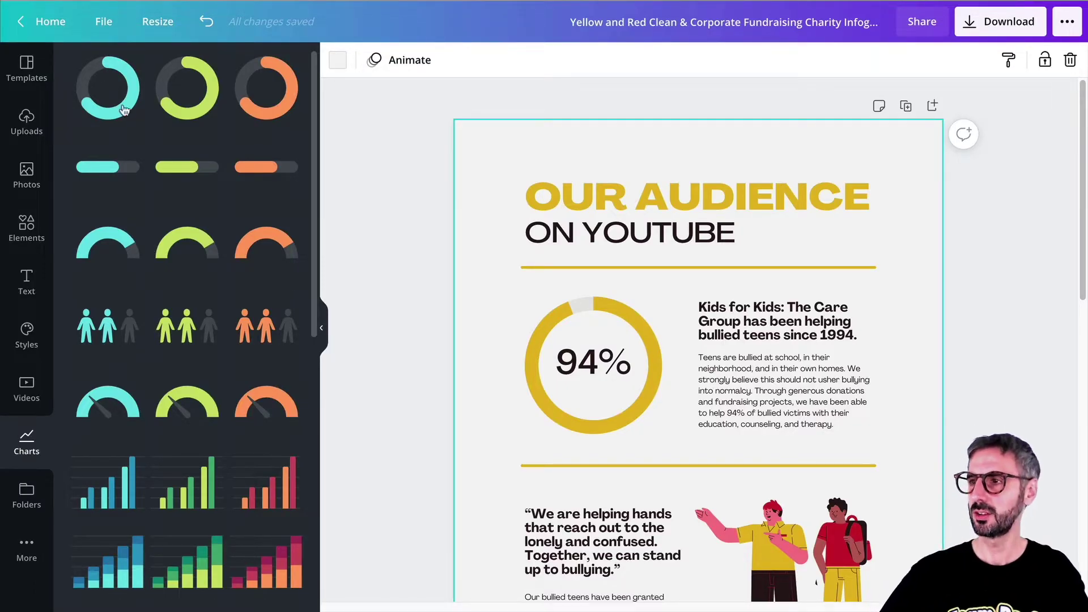
- Select the 94% ring, check its settings, and nudge it slightly up and left
left_click(600, 373)
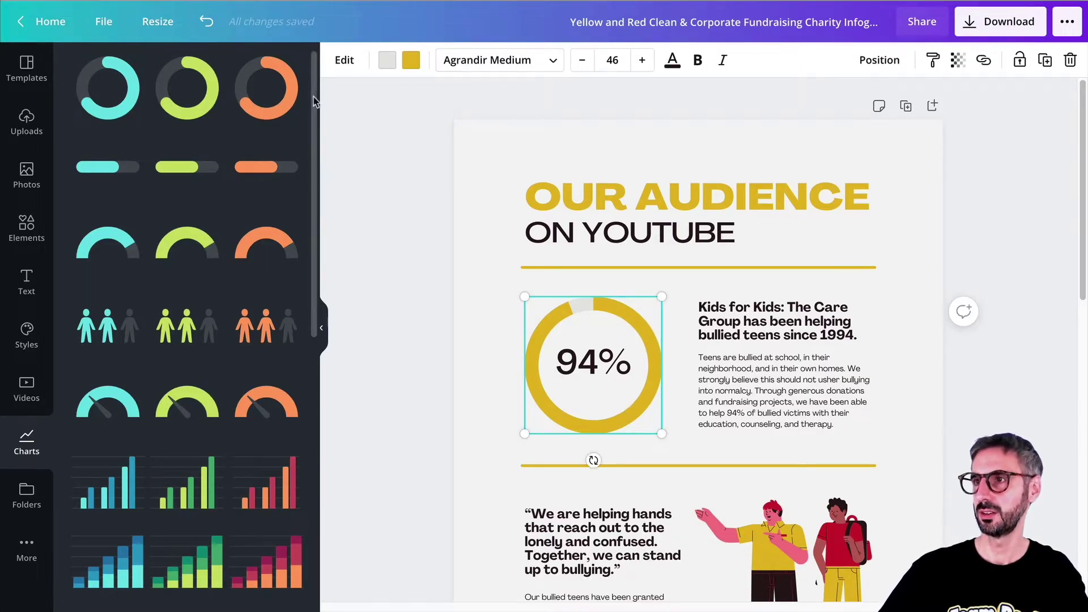
left_click(345, 62)
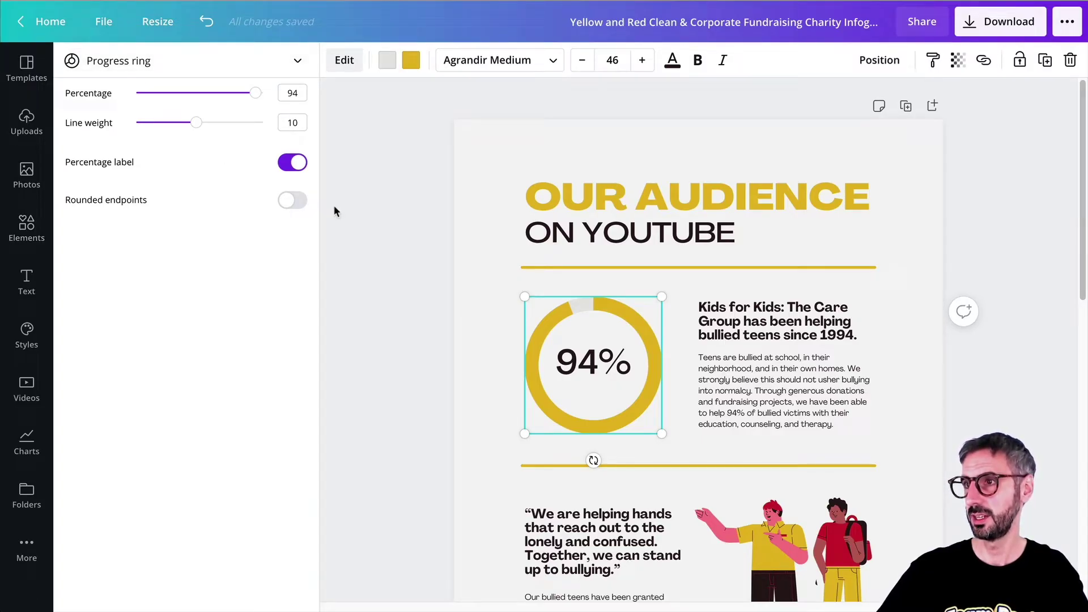
key("Escape")
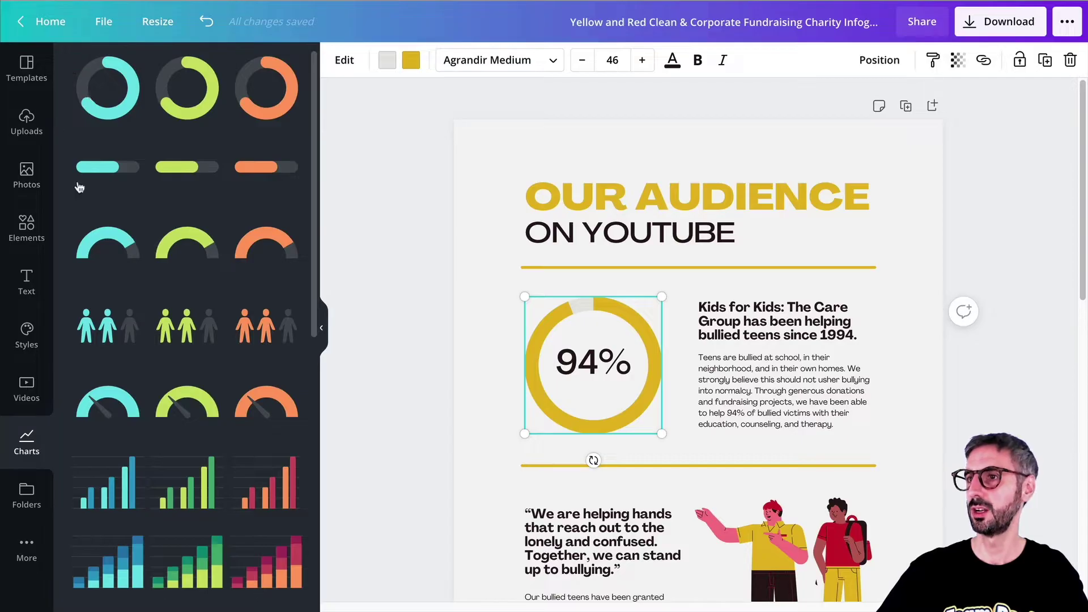
scroll(78, 188, "down", 2)
scroll(80, 191, "up", 2)
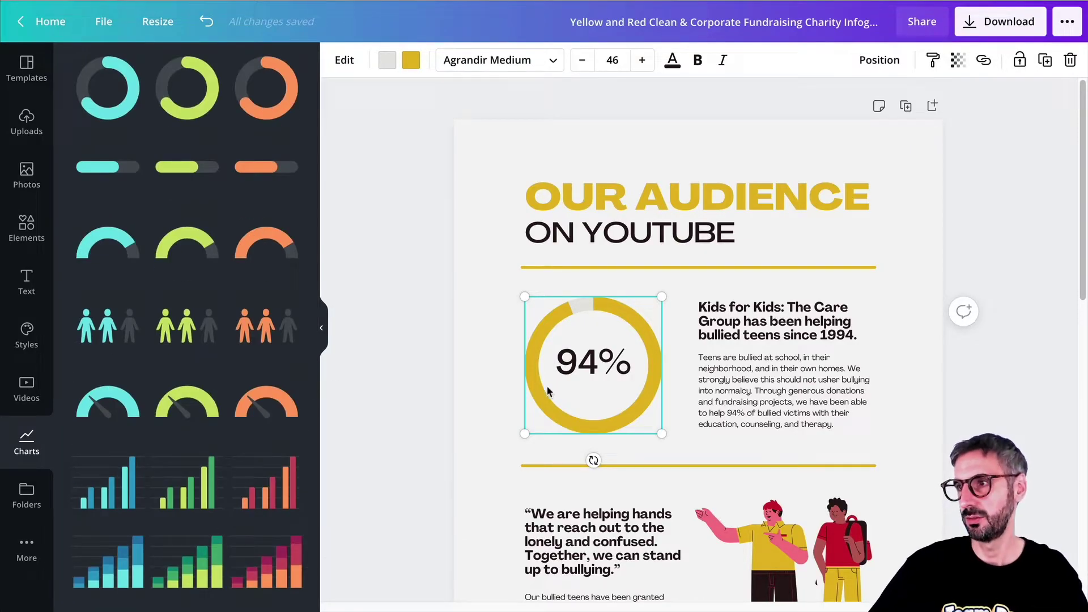
mouse_move(543, 375)
left_mouse_down()
mouse_move(447, 376)
mouse_move(503, 323)
mouse_move(549, 352)
mouse_move(543, 368)
left_mouse_up()
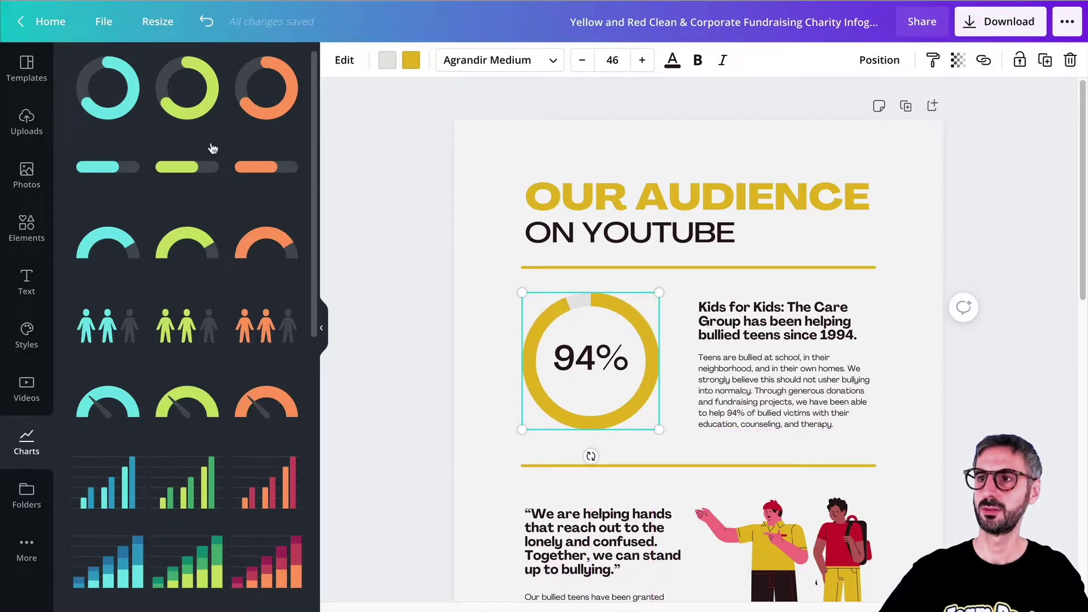
left_click(191, 112)
scroll(665, 414, "down", 4)
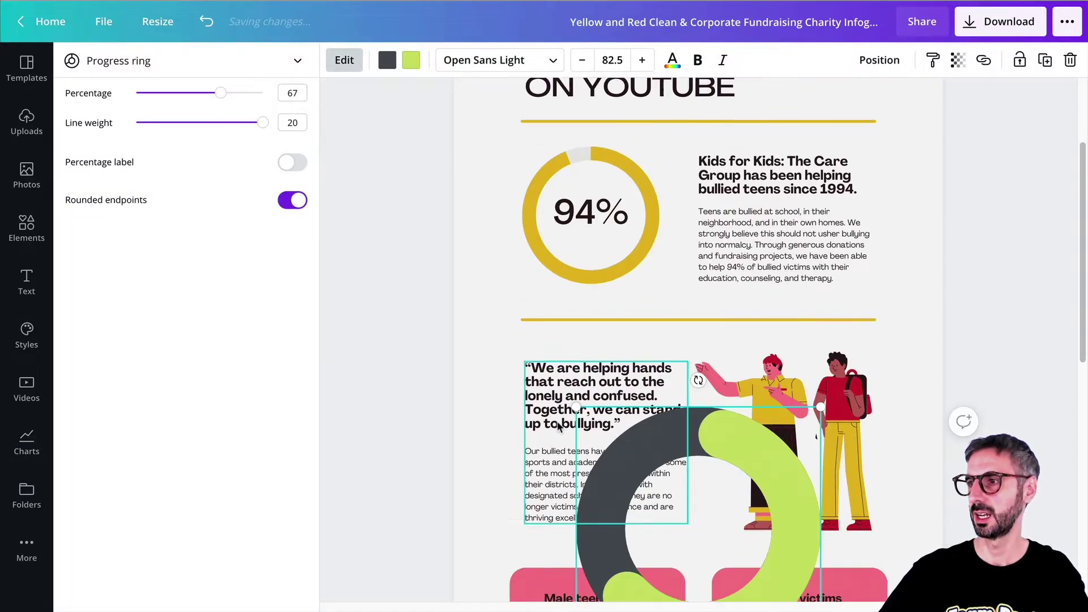
left_click_drag(666, 413, 600, 273)
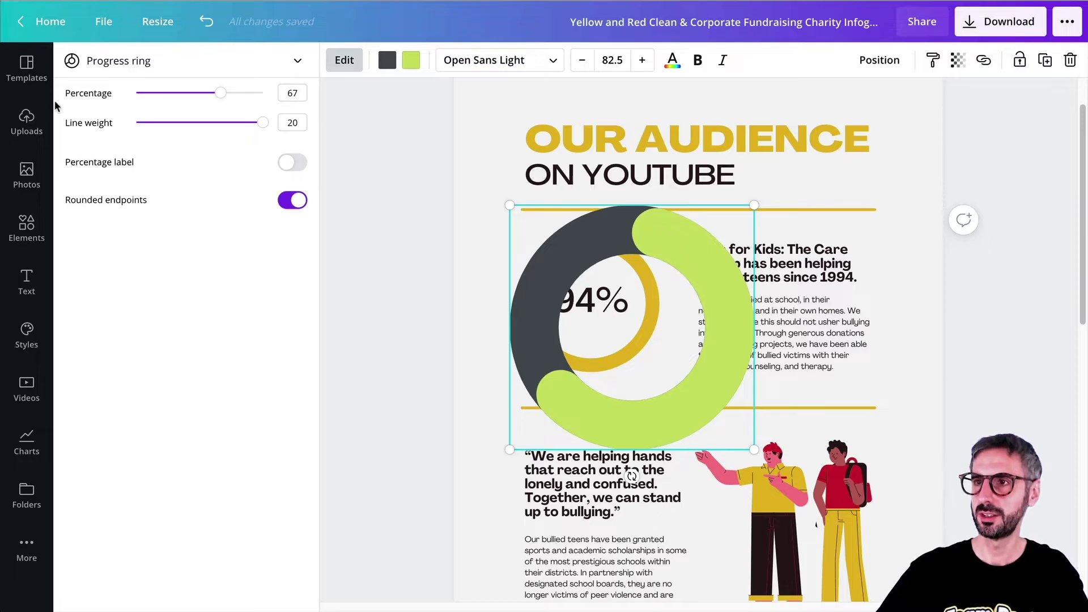
left_click(290, 94)
double_click(288, 96)
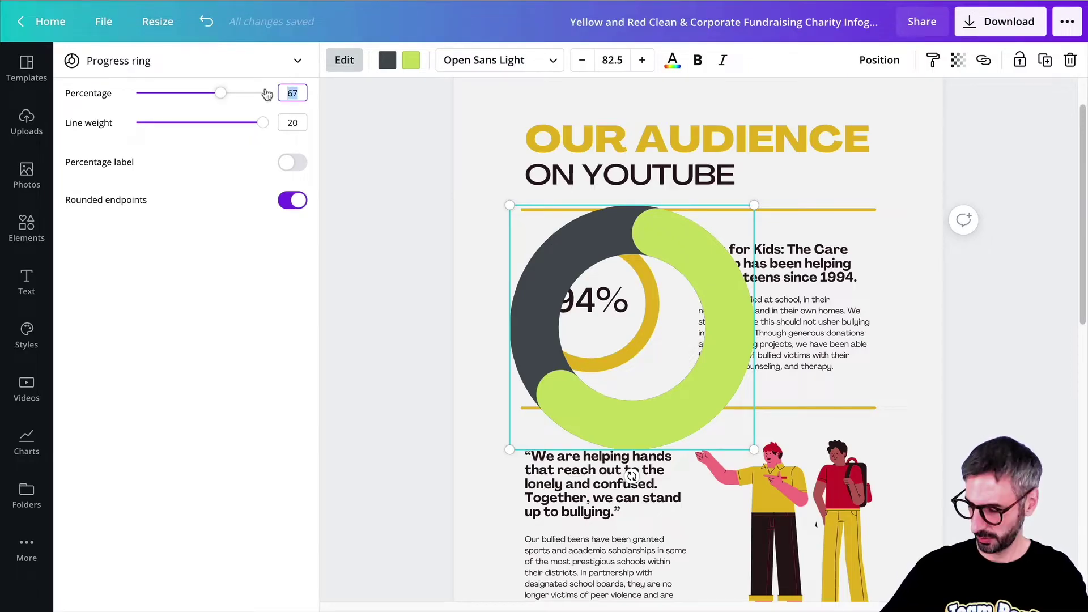
type("35")
key("Return")
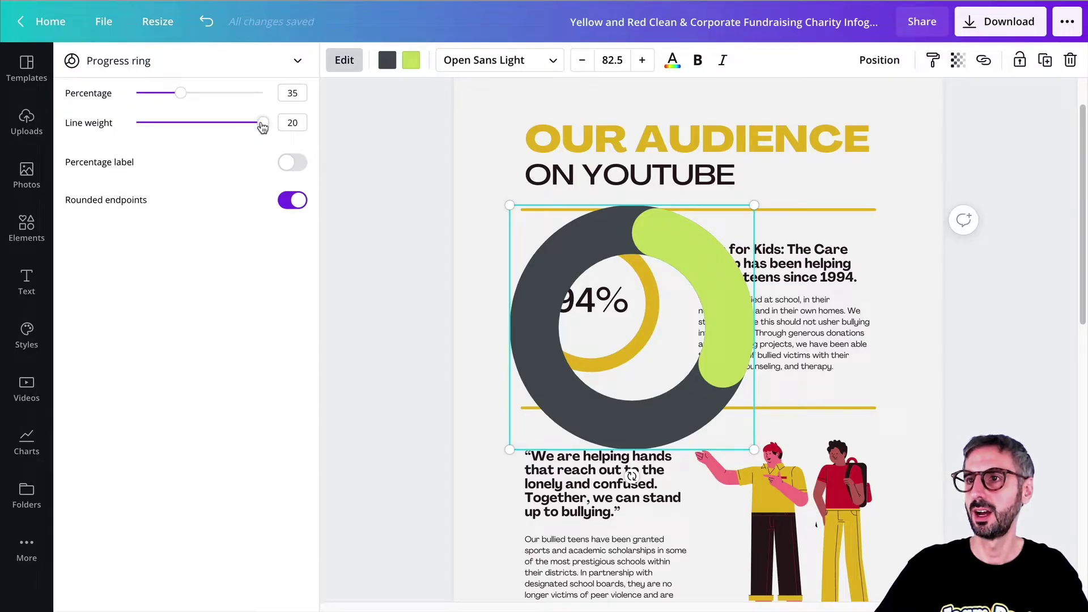
left_click_drag(262, 122, 191, 146)
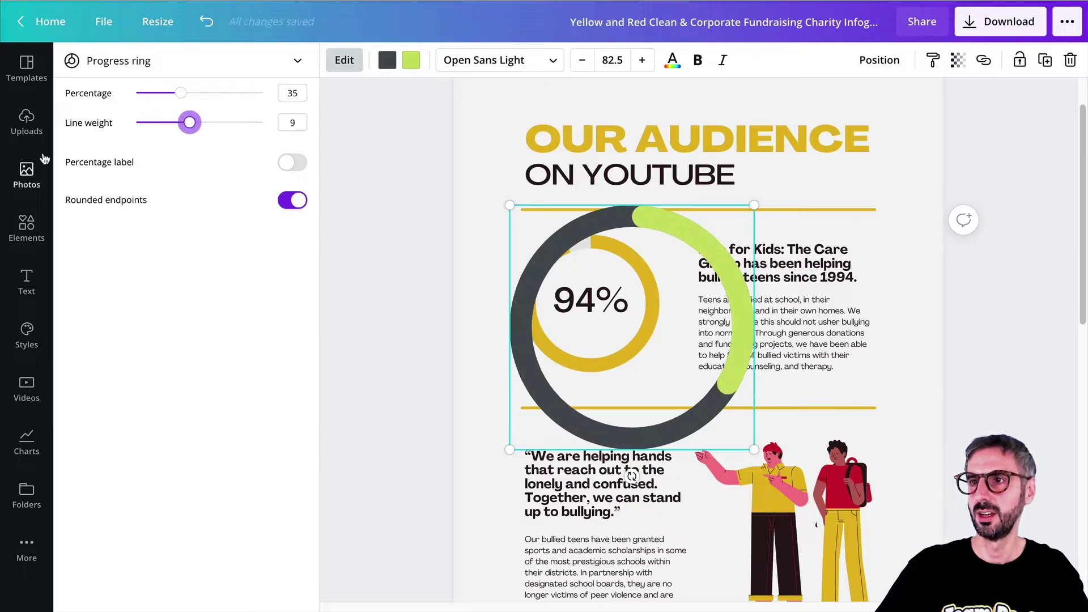
left_click(292, 163)
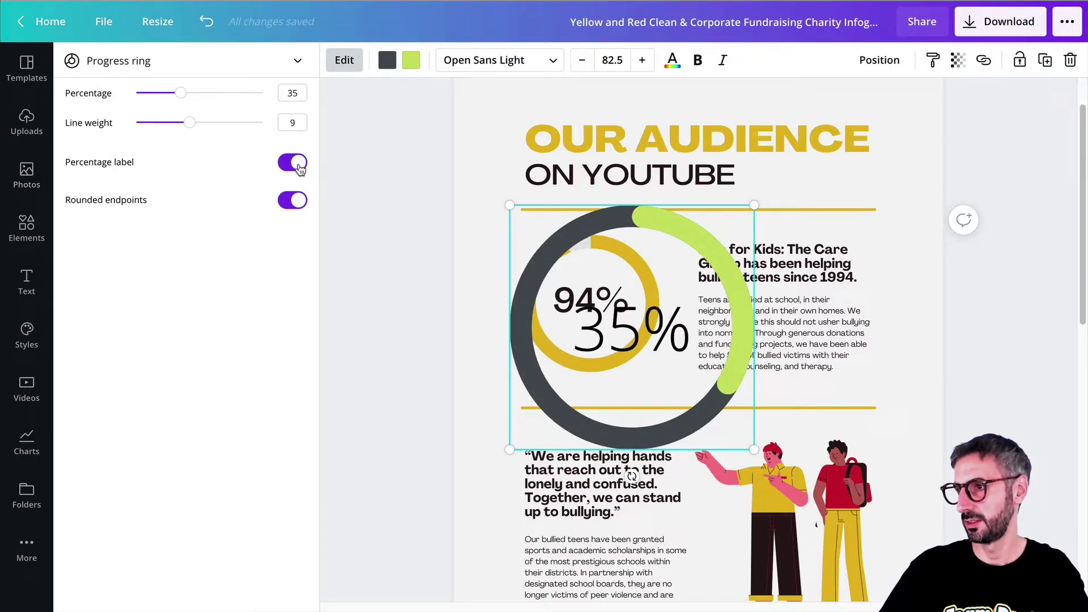
left_click(299, 170)
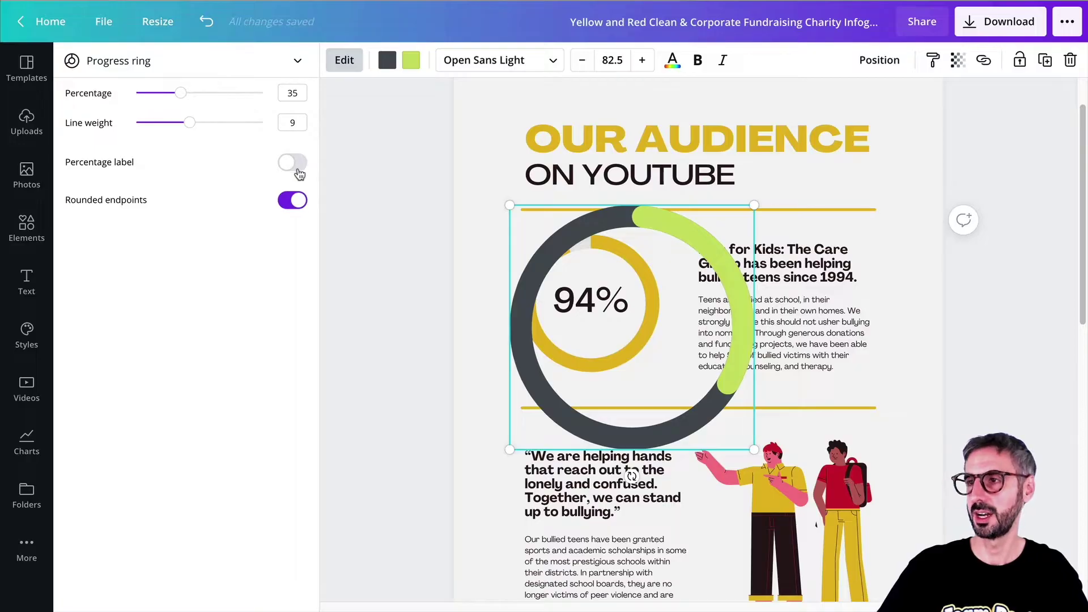
left_click(298, 170)
left_click(297, 170)
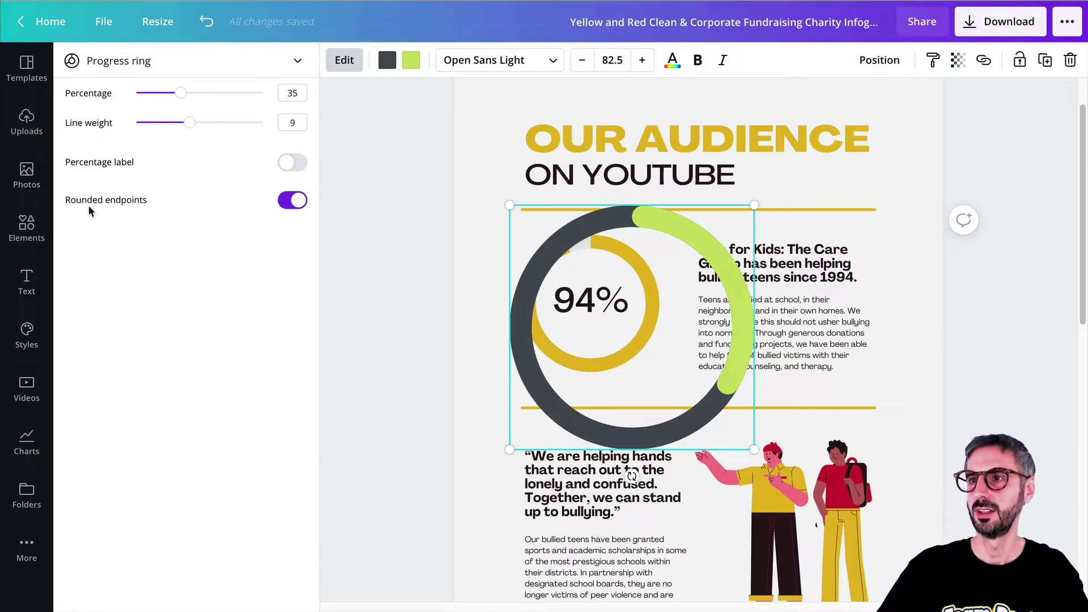
left_click(290, 201)
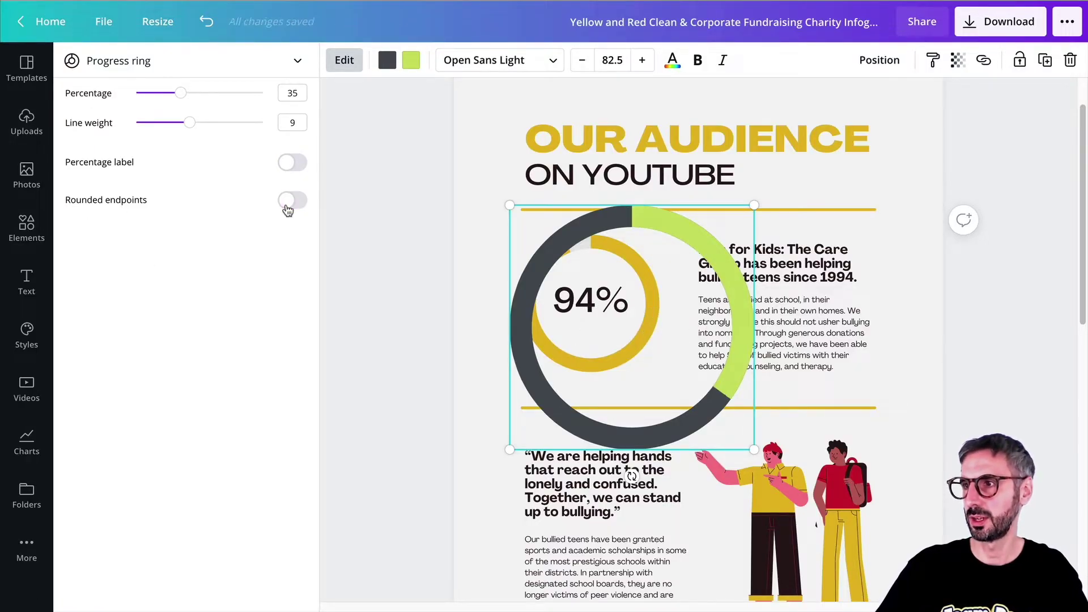
left_click(287, 205)
left_click(287, 205)
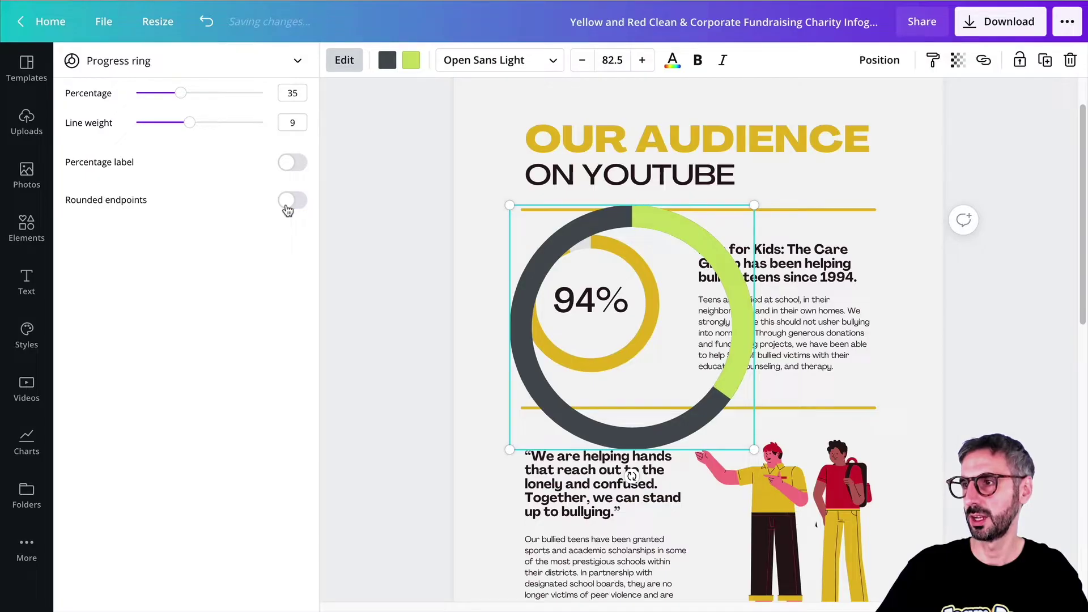
left_click(286, 209)
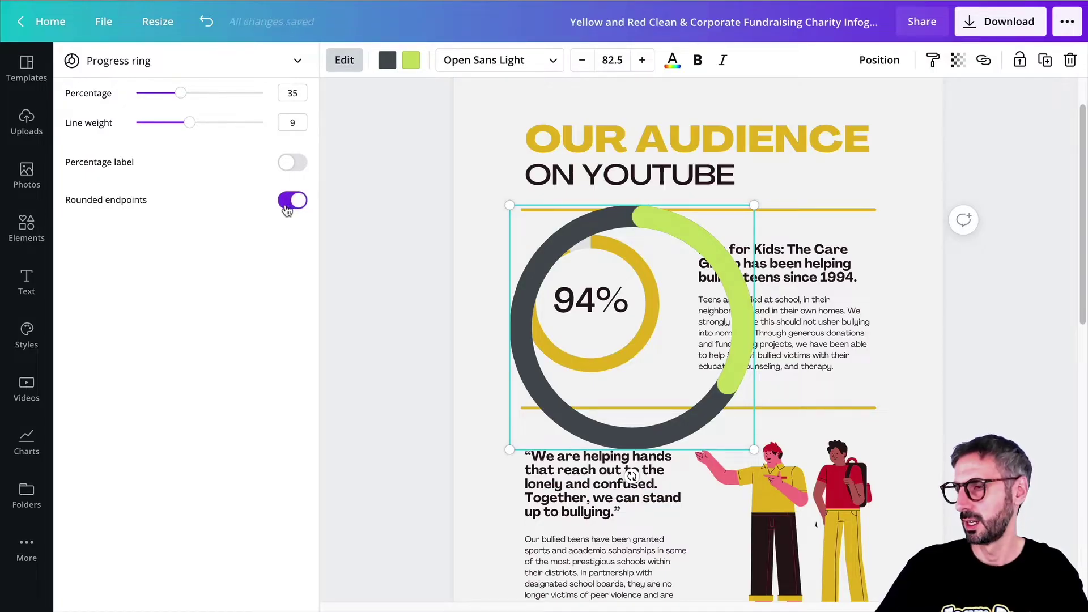
left_click(287, 208)
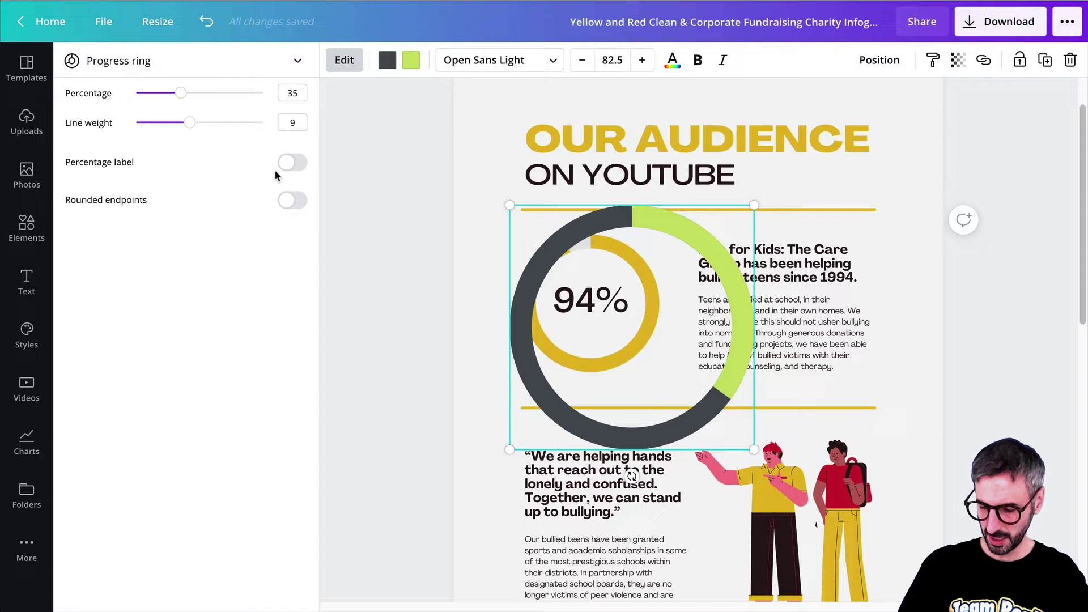
key("Escape")
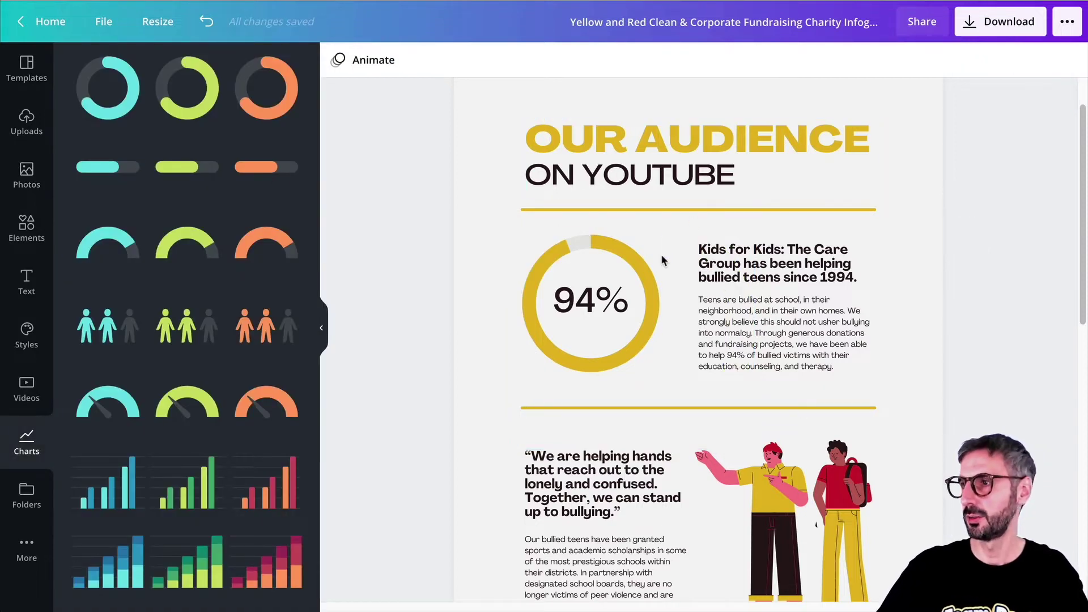
- Try Open Sans Extra Bold on the ring's 94% label, then revert to Agrandir Medium
left_click(608, 252)
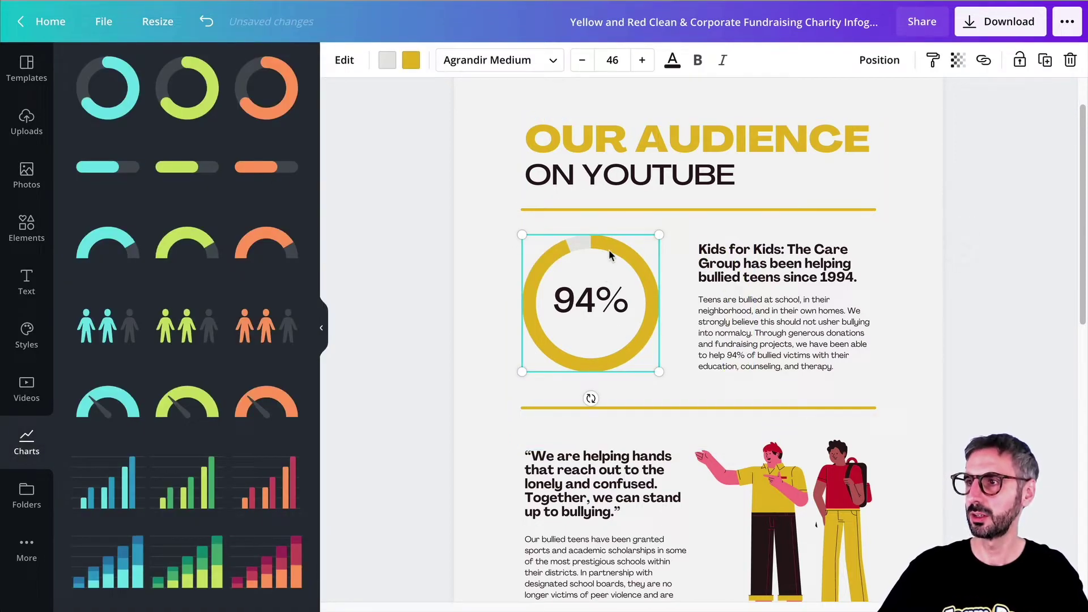
left_click(498, 269)
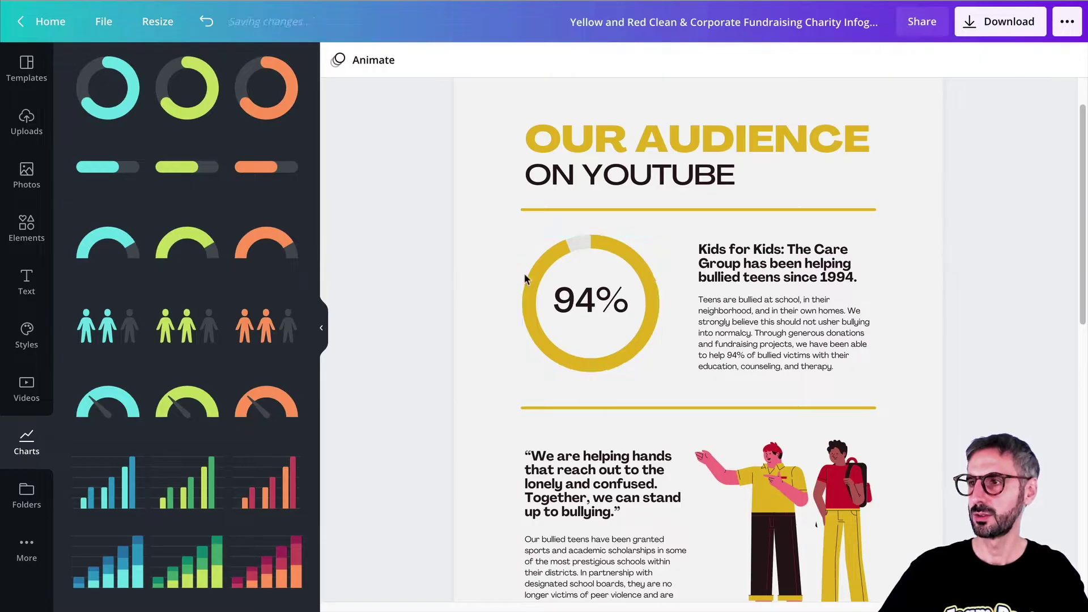
left_click(526, 274)
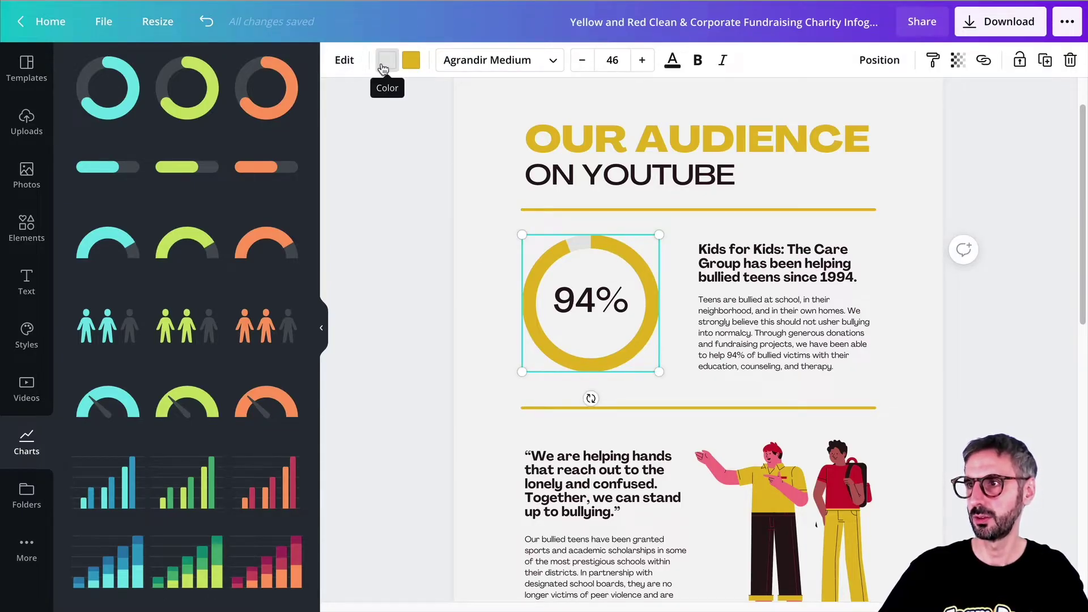
left_click(490, 62)
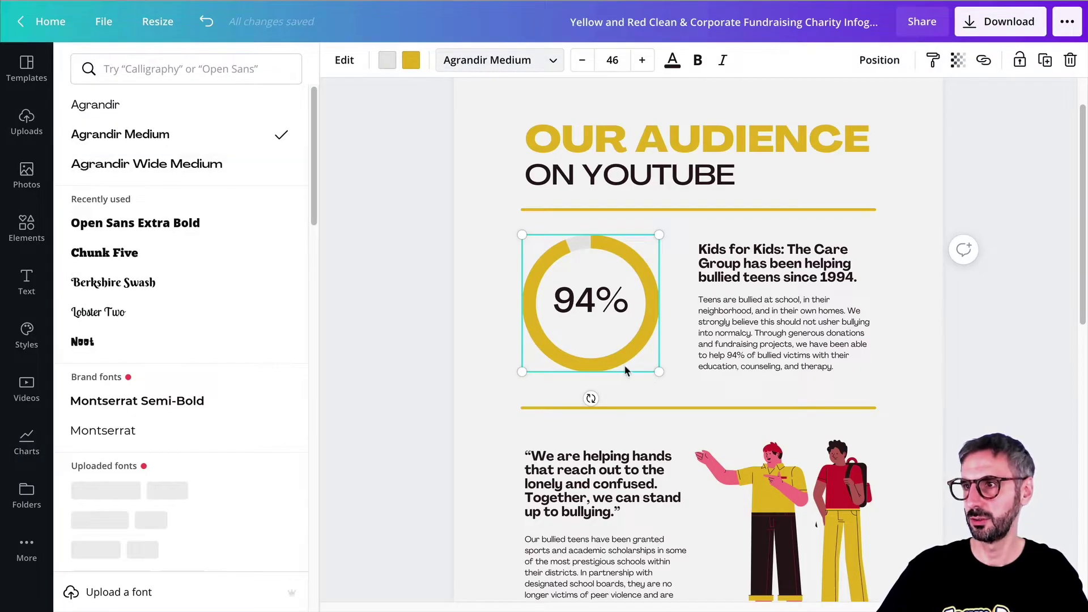
left_click(132, 223)
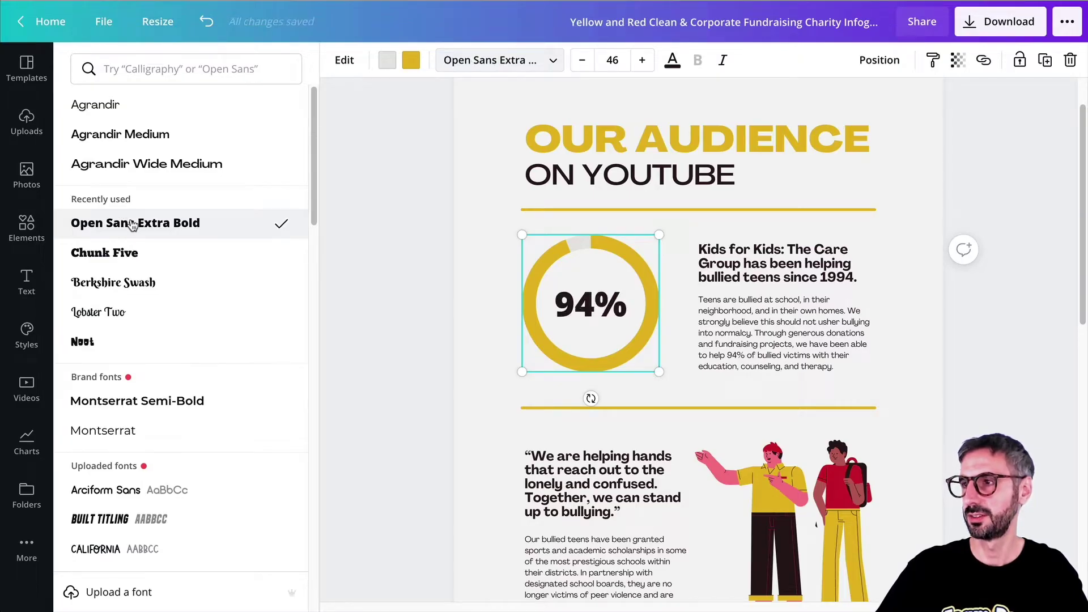
left_click(205, 23)
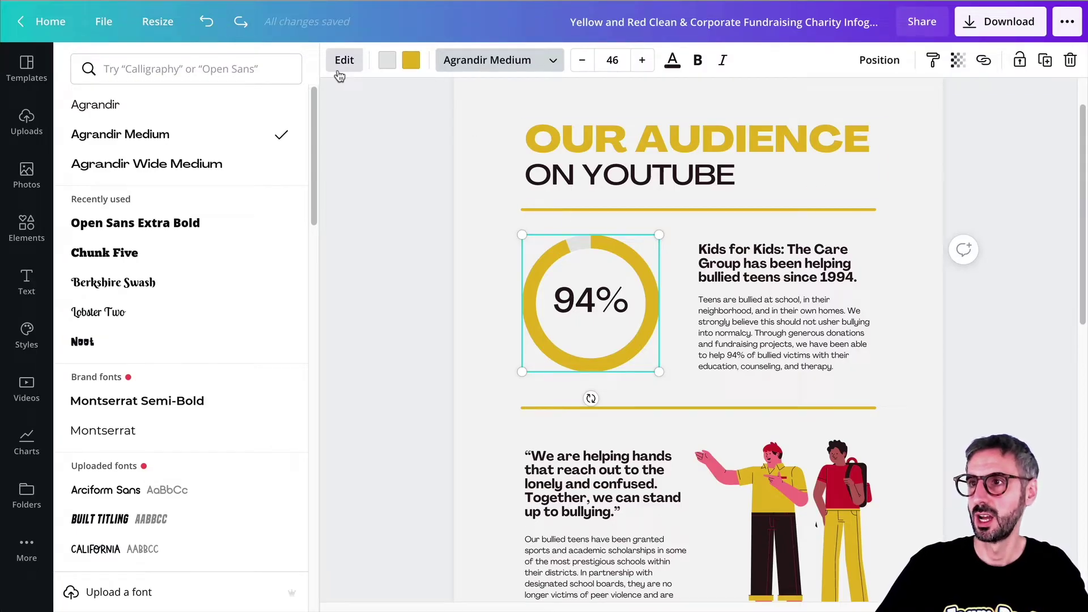
- Change the progress ring's percentage value from 94 to 35
left_click(549, 254)
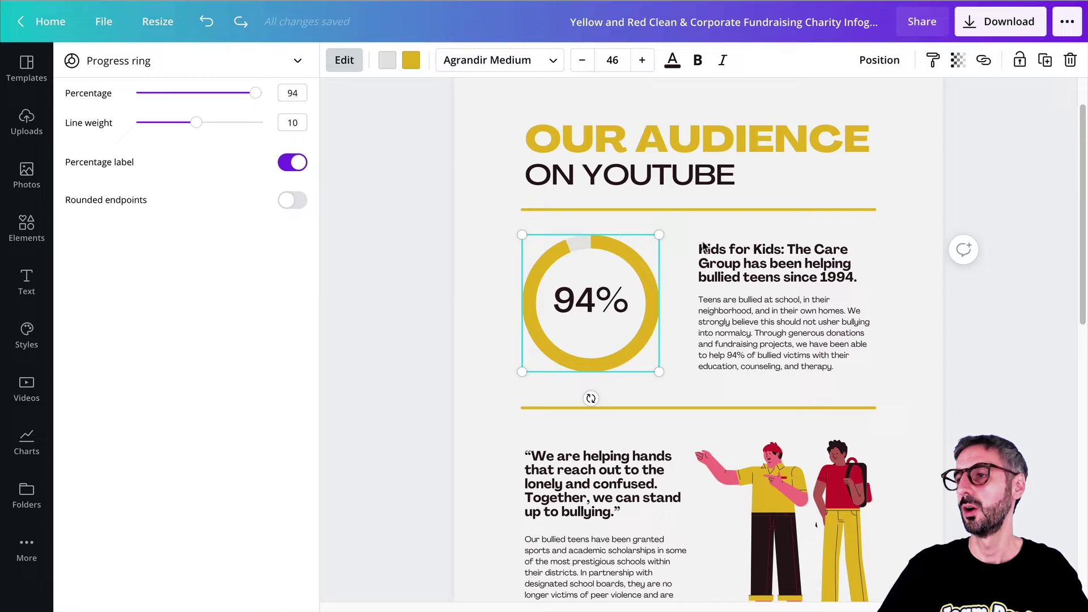
left_click(526, 285)
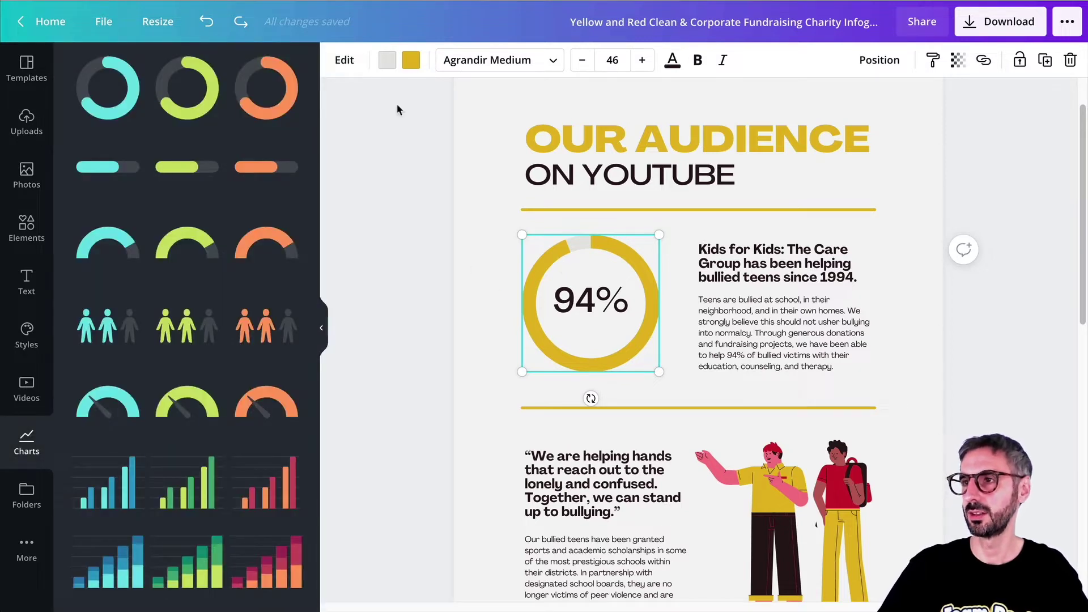
left_click(346, 62)
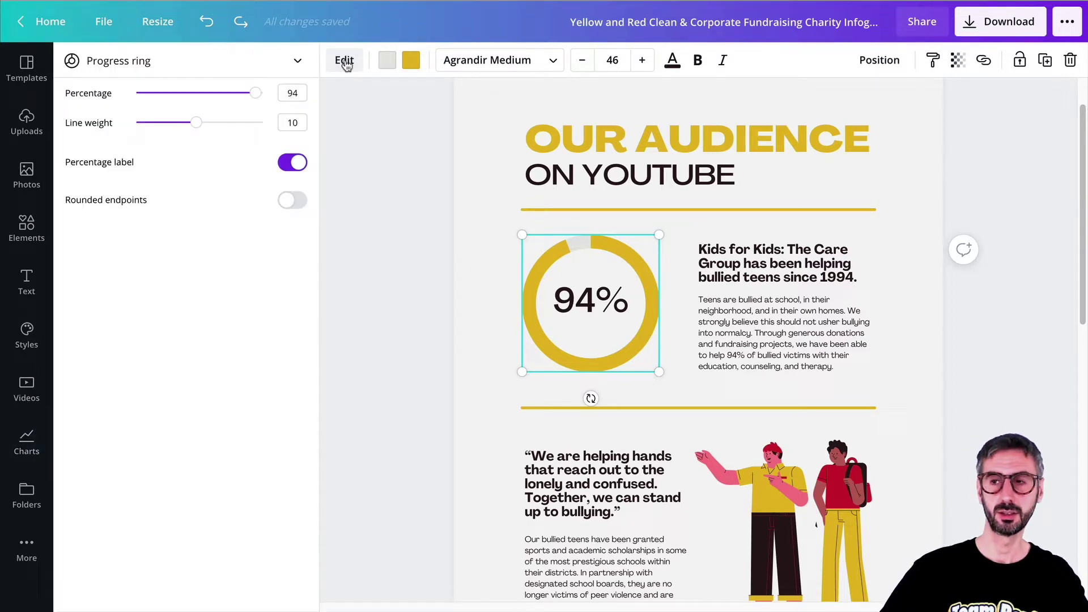
double_click(289, 96)
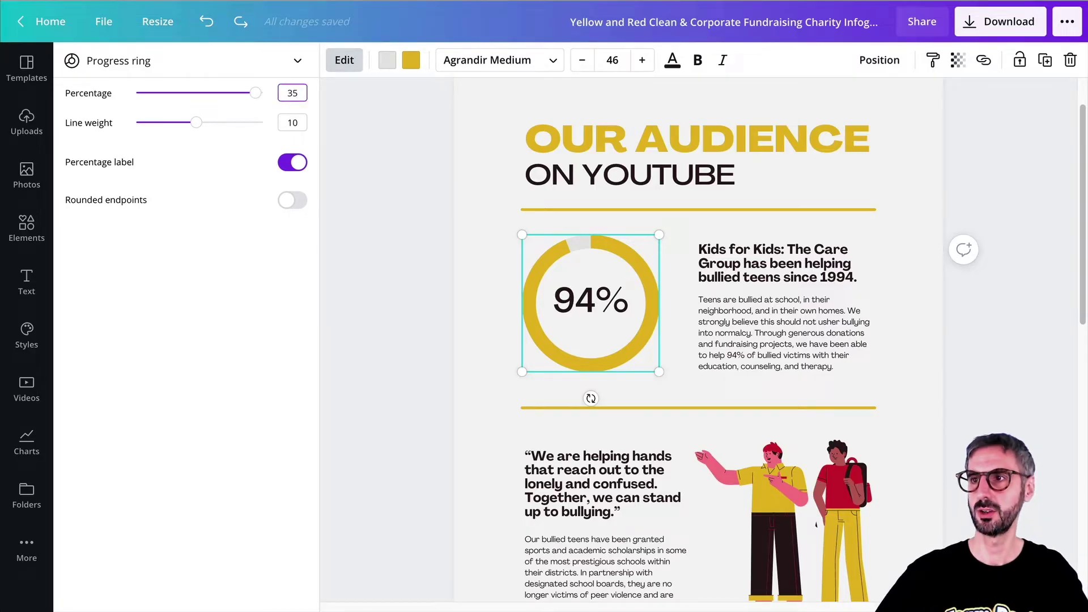
key("Return")
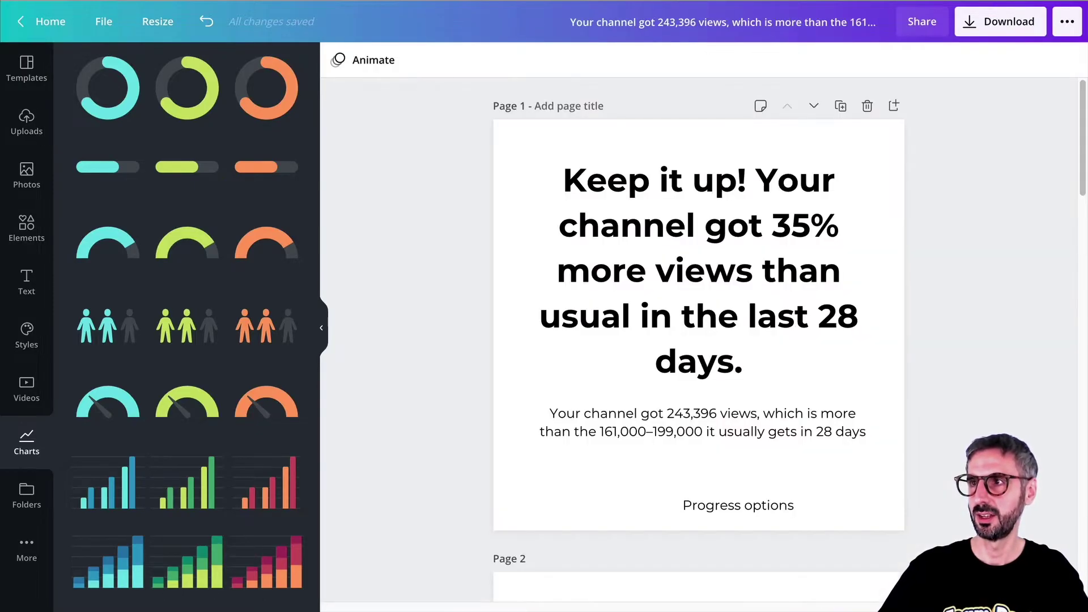
- Copy '35% more views' from the stats design and paste it over the infographic heading
left_click(586, 180)
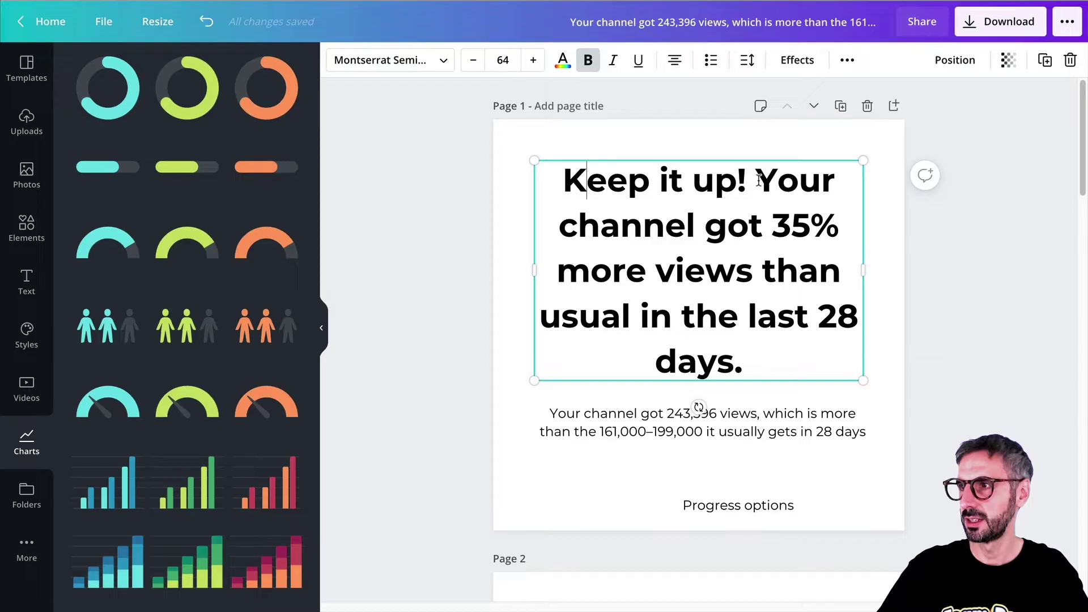
left_click_drag(759, 180, 795, 276)
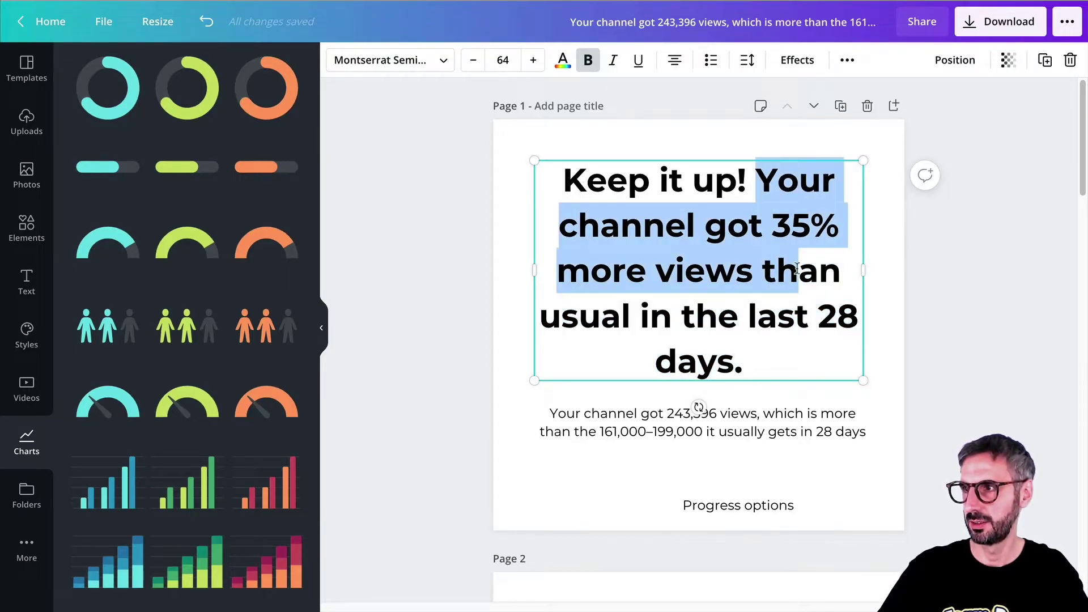
left_click(758, 230)
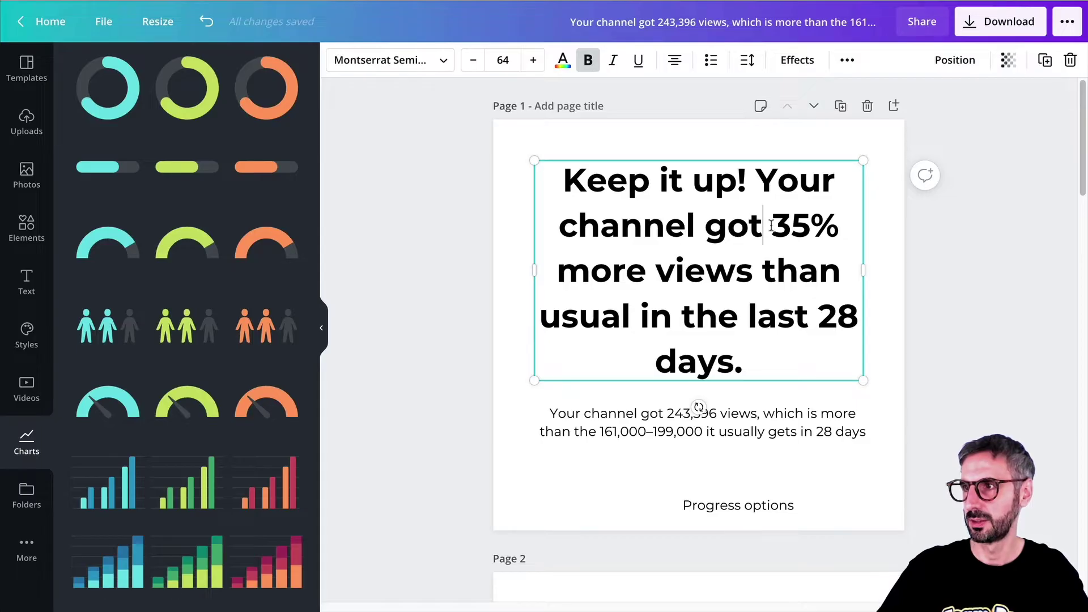
left_click_drag(772, 227, 755, 270)
key("ctrl+c")
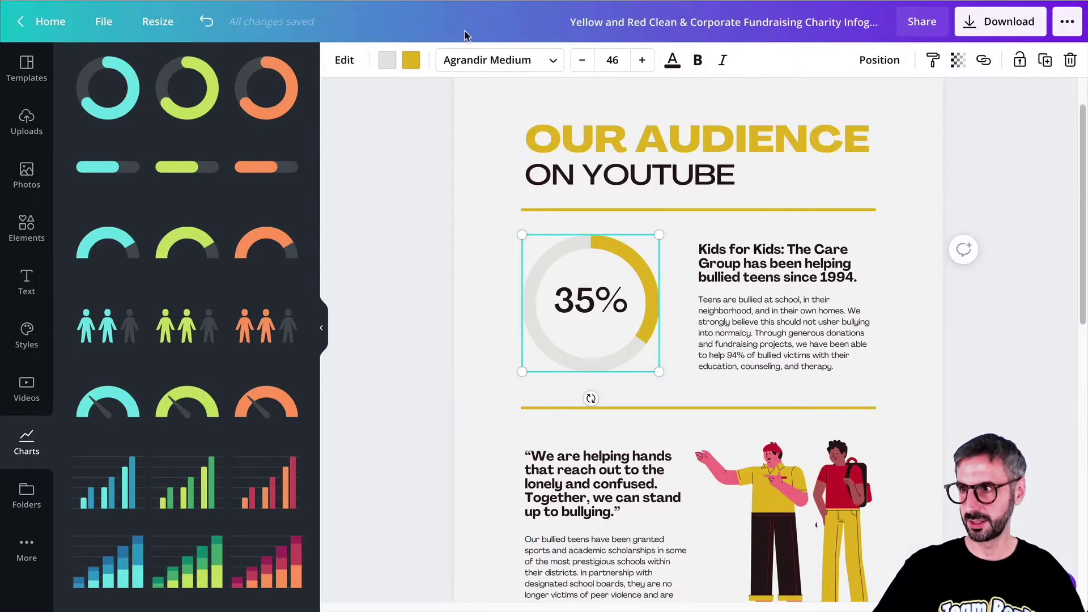
left_click(862, 276)
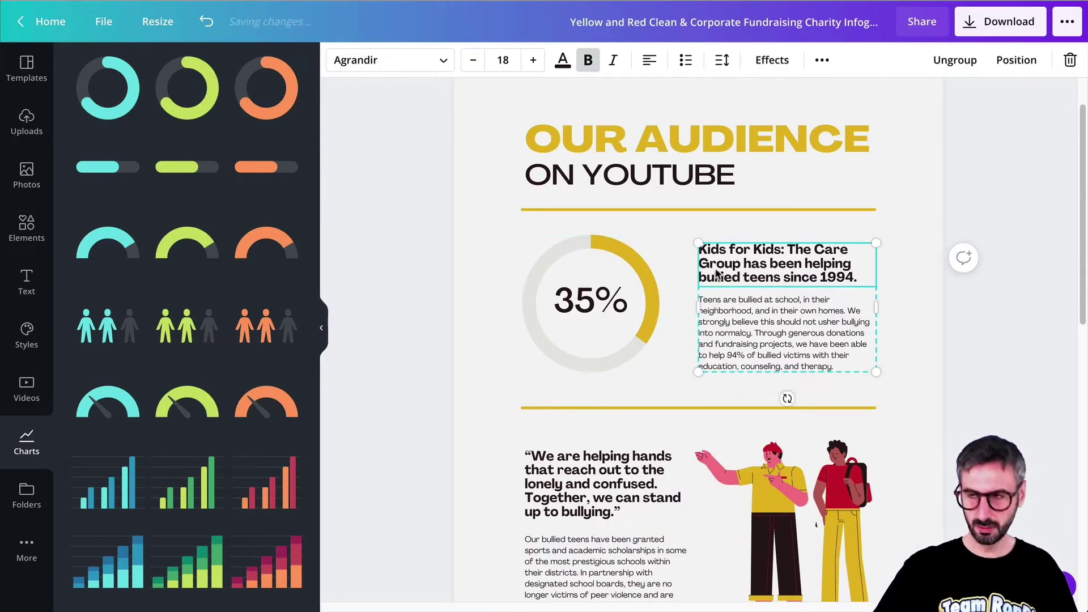
double_click(862, 276)
key("ctrl+v")
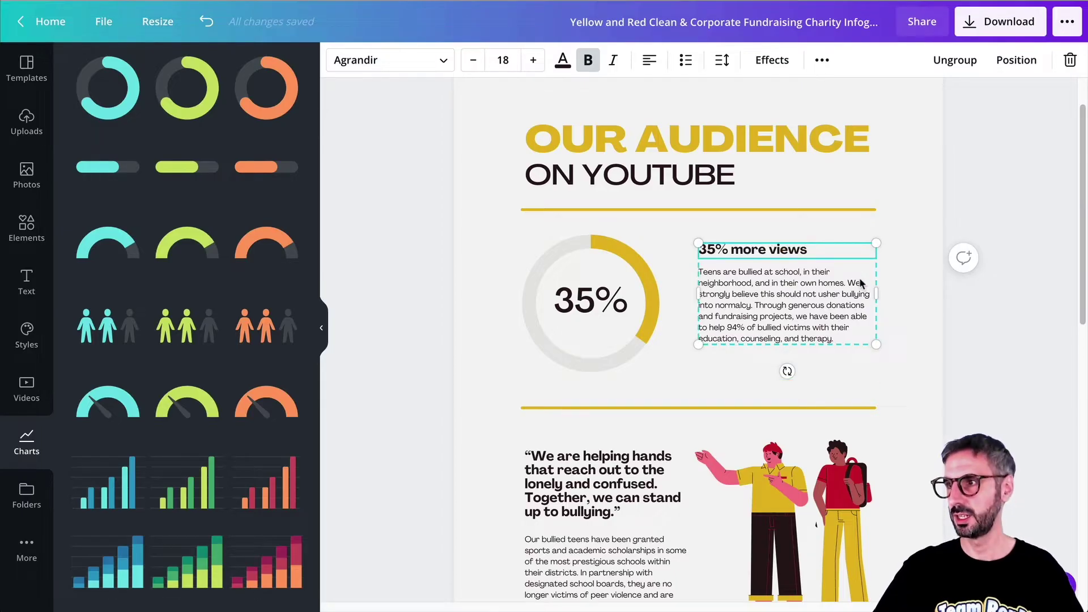
- Copy the channel's views description and paste it over the placeholder paragraph
left_click(804, 308)
double_click(848, 339)
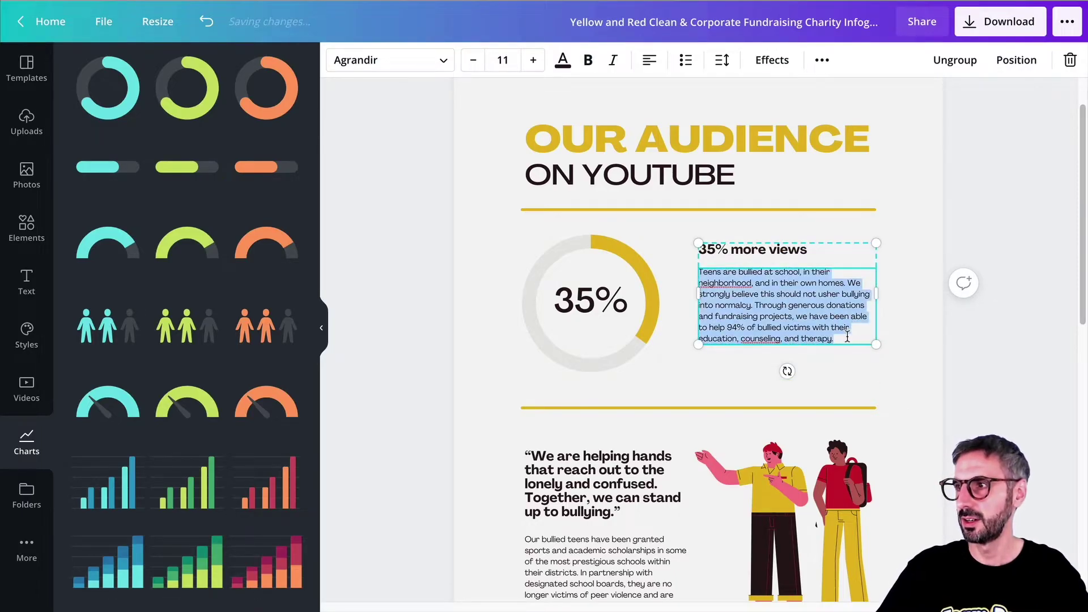
key("ctrl+Tab")
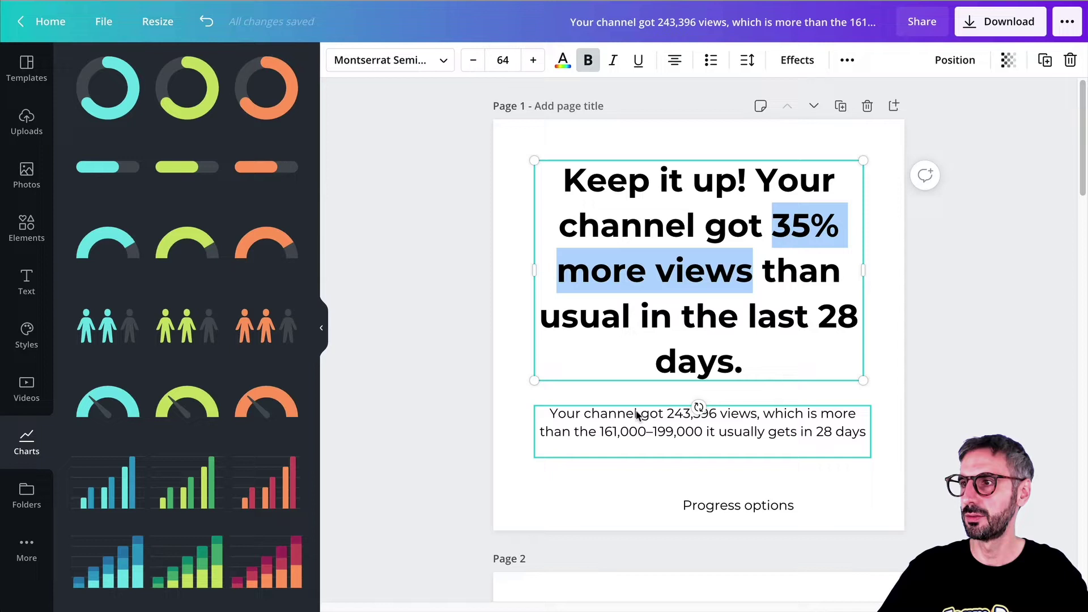
left_click(595, 413)
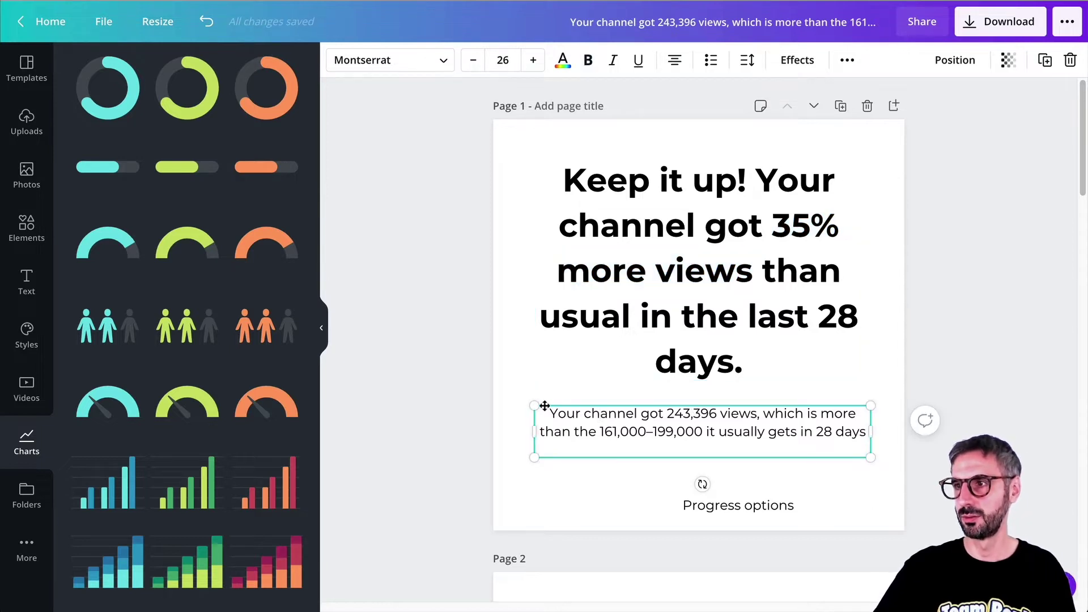
left_click_drag(547, 415, 811, 447)
key("ctrl+c")
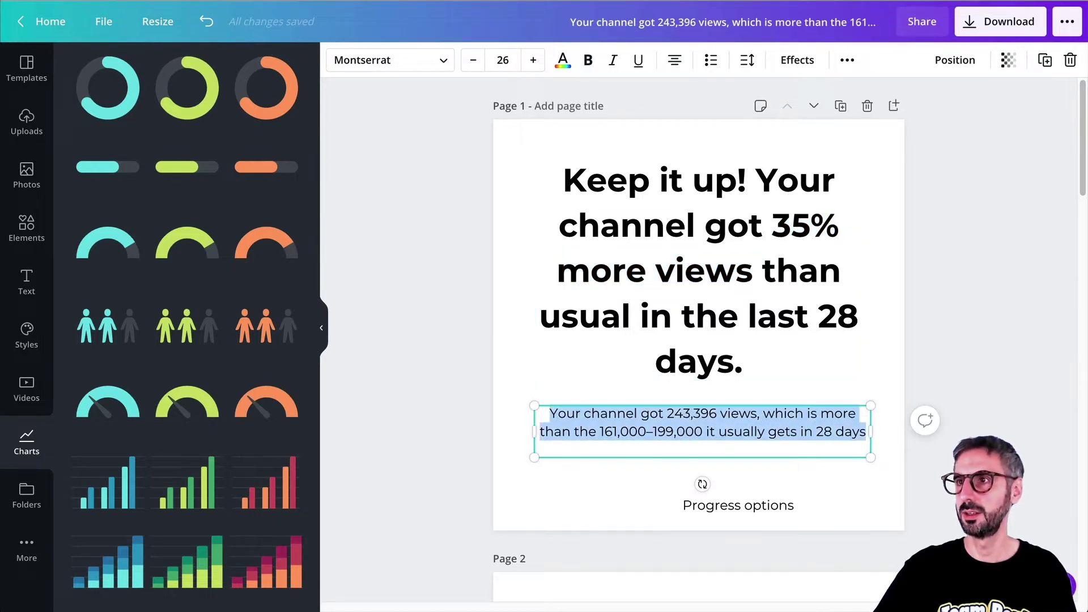
key("ctrl+shift+Tab")
key("ctrl+v")
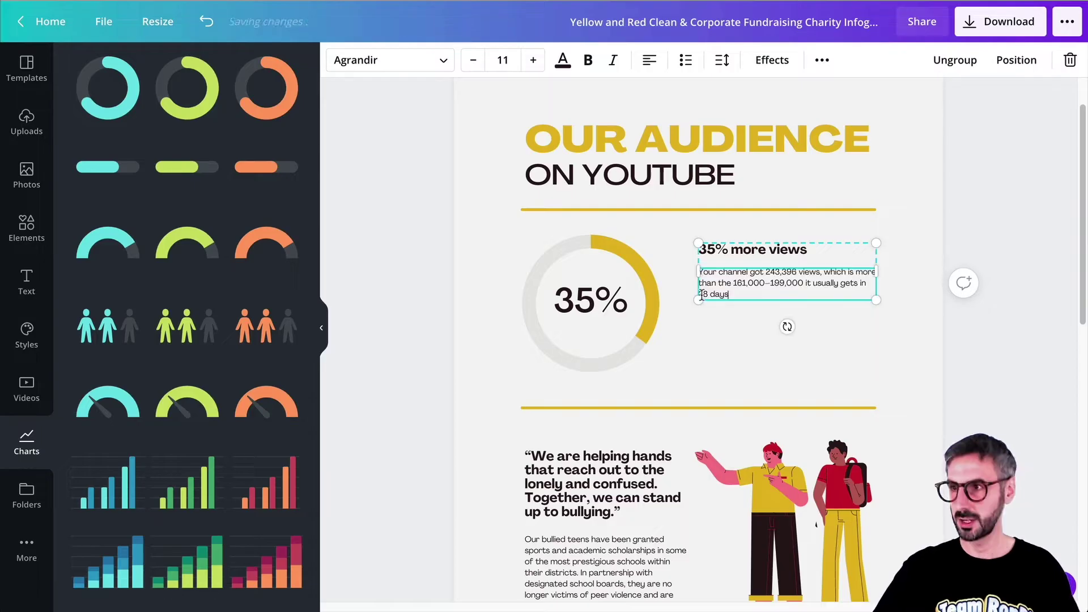
left_click(726, 320)
left_click(716, 294)
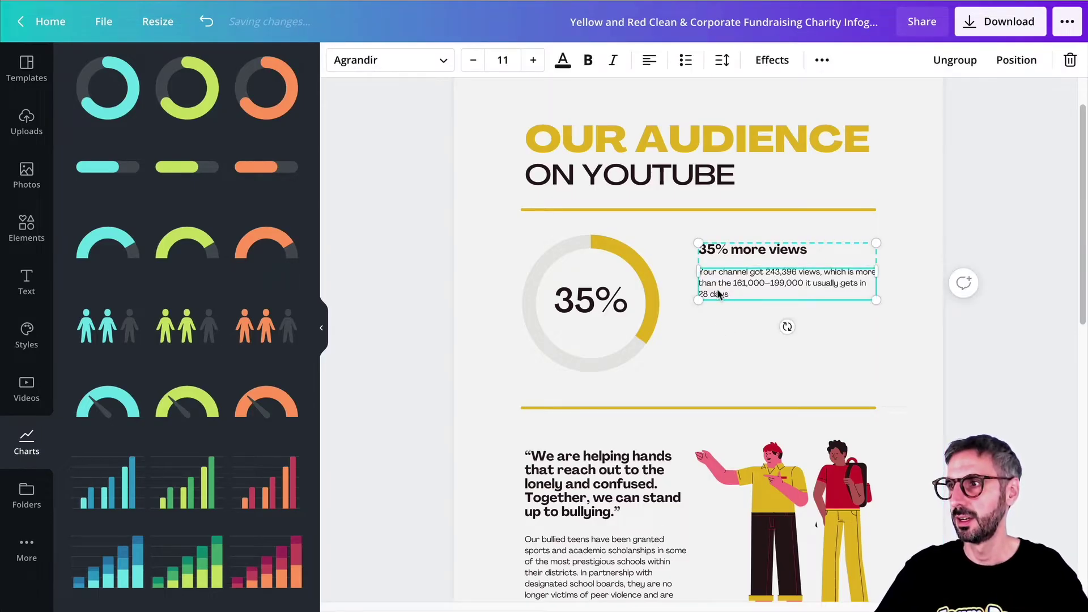
- Shrink the 35% ring and move the views text group left beside it
left_click(655, 357)
key("Escape")
left_click(635, 336)
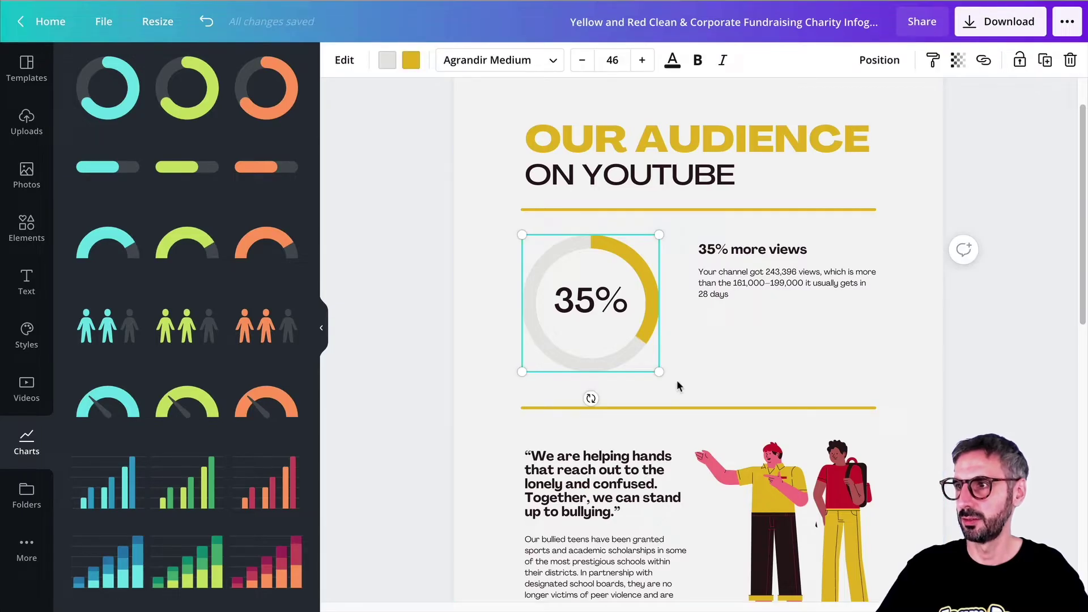
left_click_drag(657, 374, 619, 332)
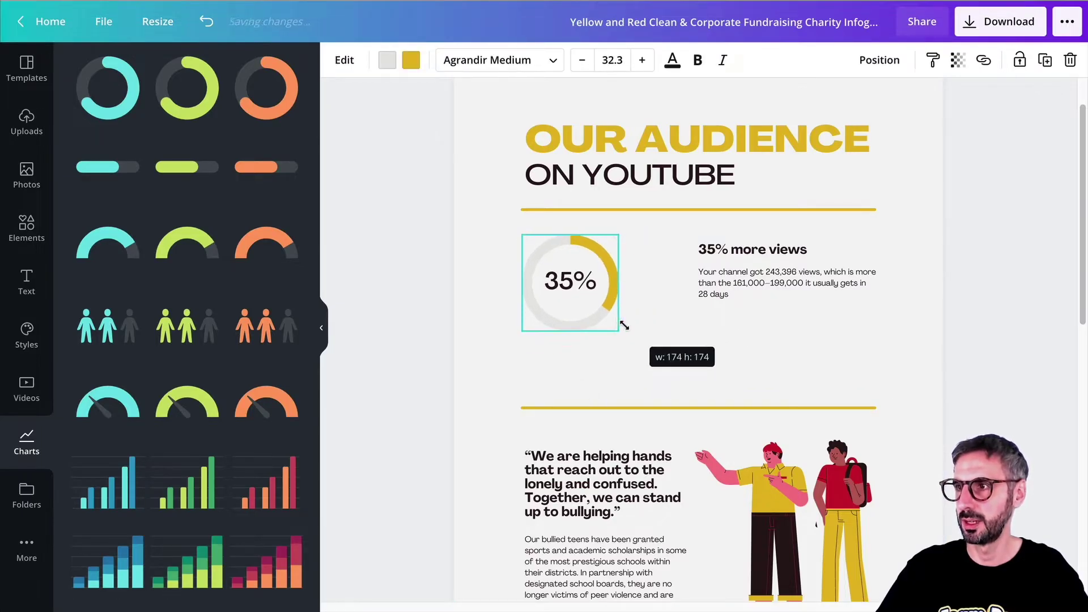
left_click_drag(593, 289, 596, 277)
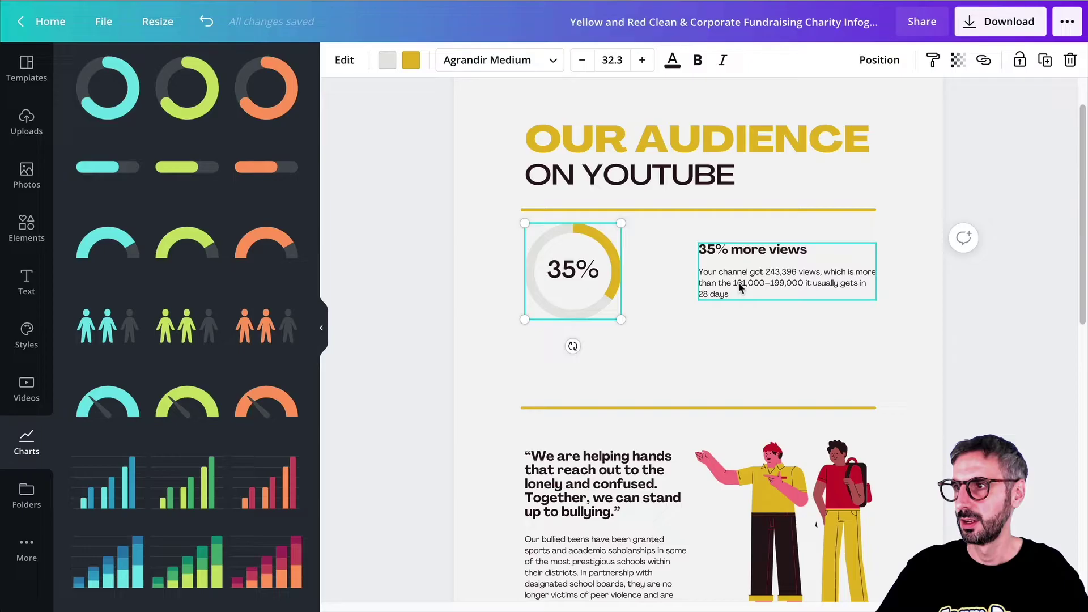
left_click_drag(743, 282, 723, 283)
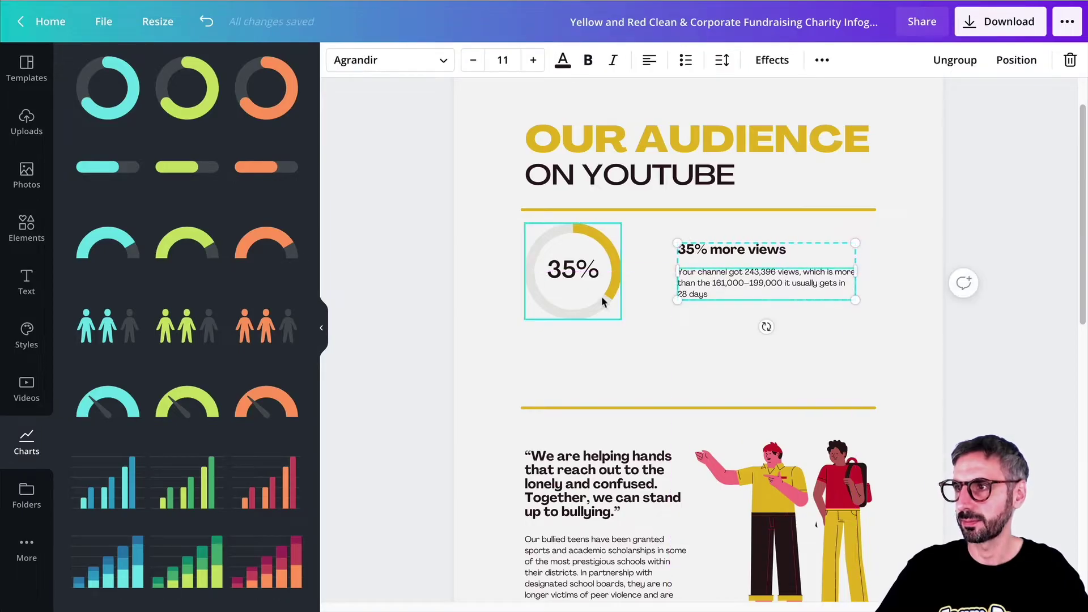
mouse_move(596, 299)
left_mouse_down()
mouse_move(612, 298)
mouse_move(593, 296)
left_mouse_up()
left_click_drag(731, 289, 706, 287)
- Raise the lower yellow divider line just beneath the ring and text
left_click(607, 407)
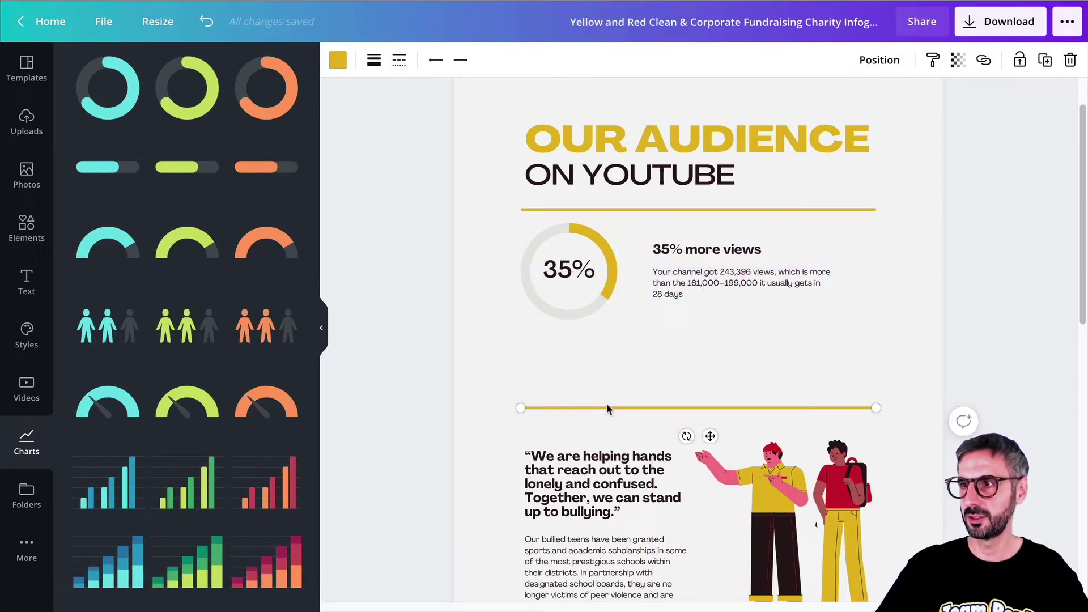
key("shift+Up")
key("shift+Up")
key("shift+Up")
key("shift+Up")
key("shift+Up")
key("shift+Up")
key("shift+Up")
key("shift+Up")
key("shift+Up")
key("shift+Up")
key("shift+Up")
key("shift+Up")
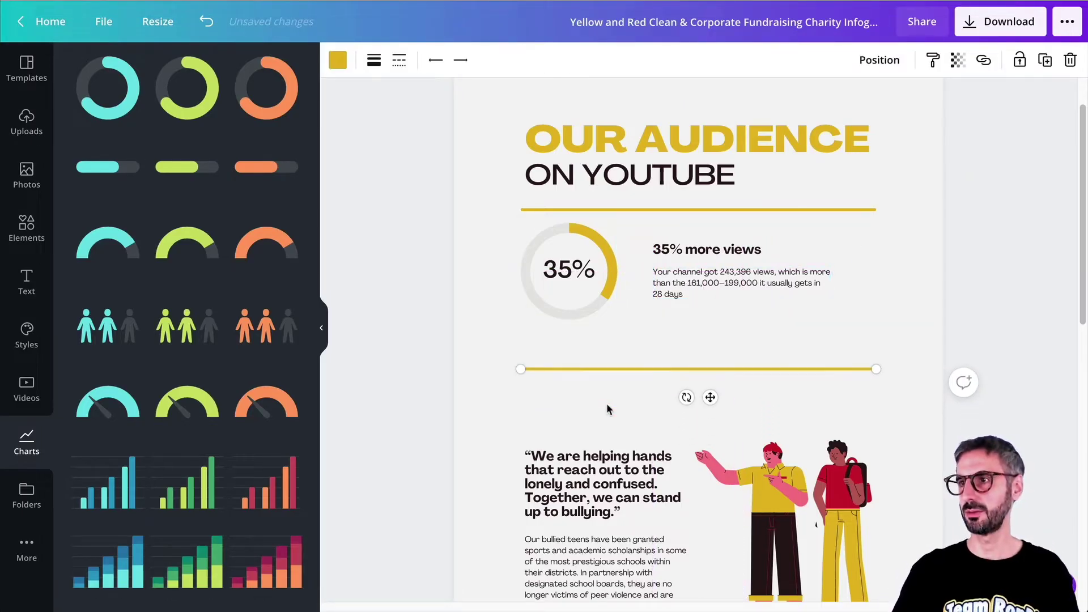
key("shift+Up")
key("shift+Up")
key("shift+Up")
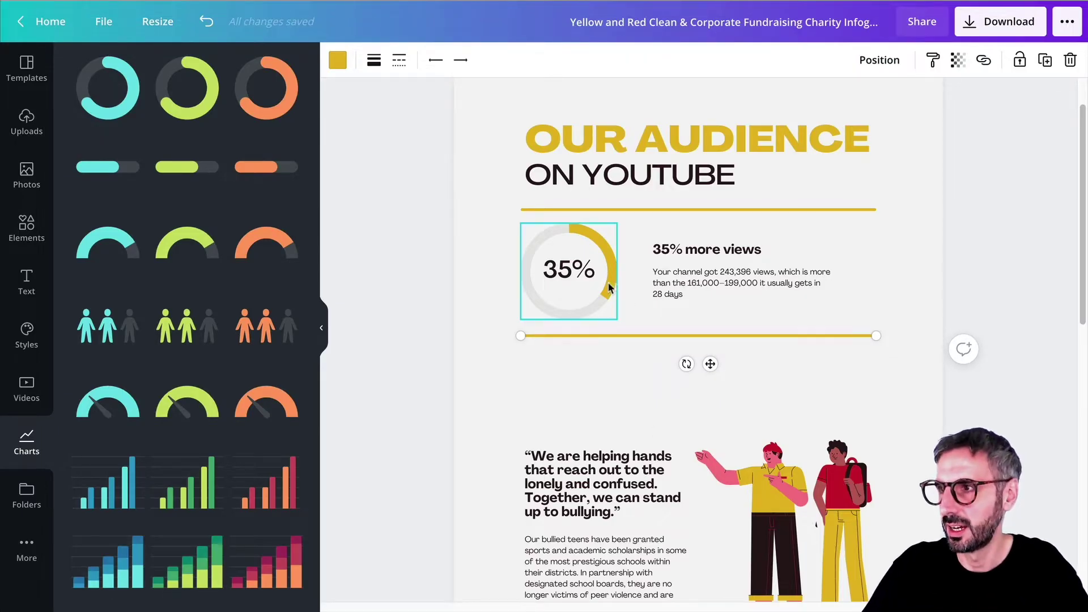
left_click(689, 253)
- Ungroup the heading and paragraph, then scale the views paragraph up to 12.5
left_click(688, 253)
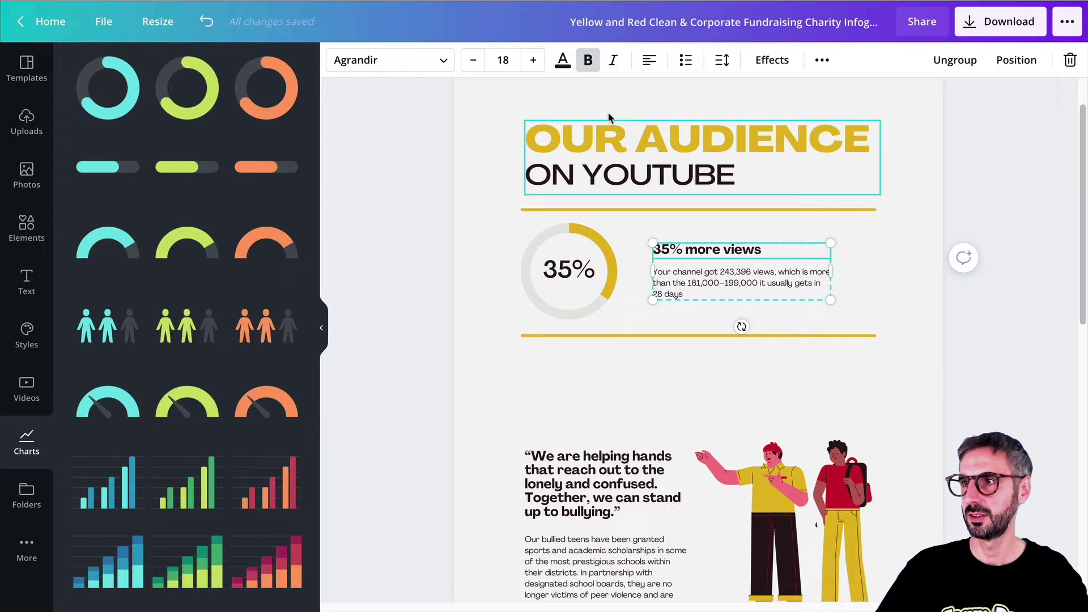
left_click(919, 238)
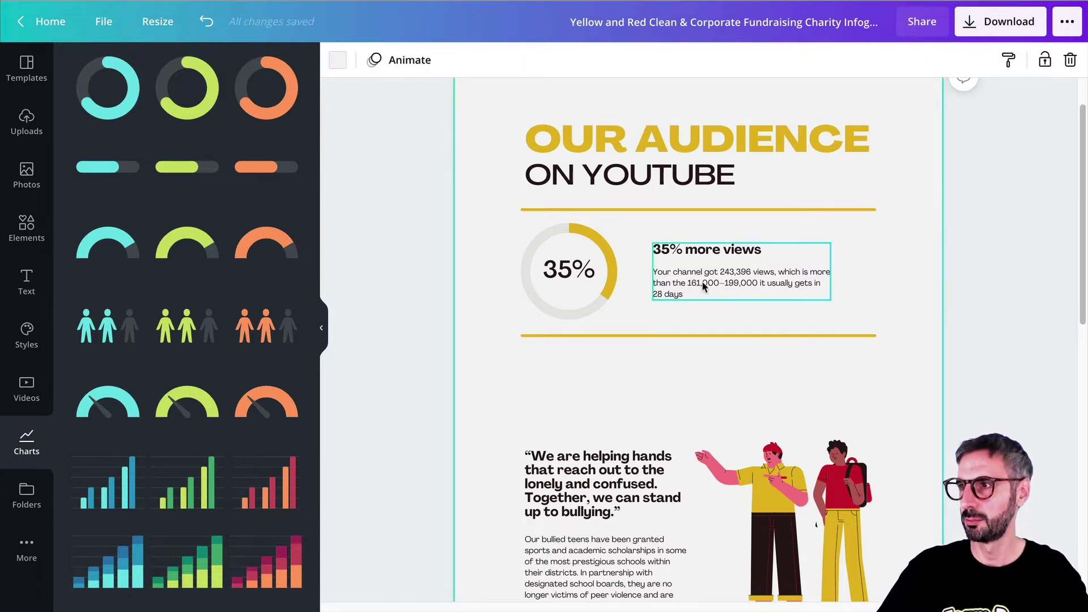
left_click(733, 288)
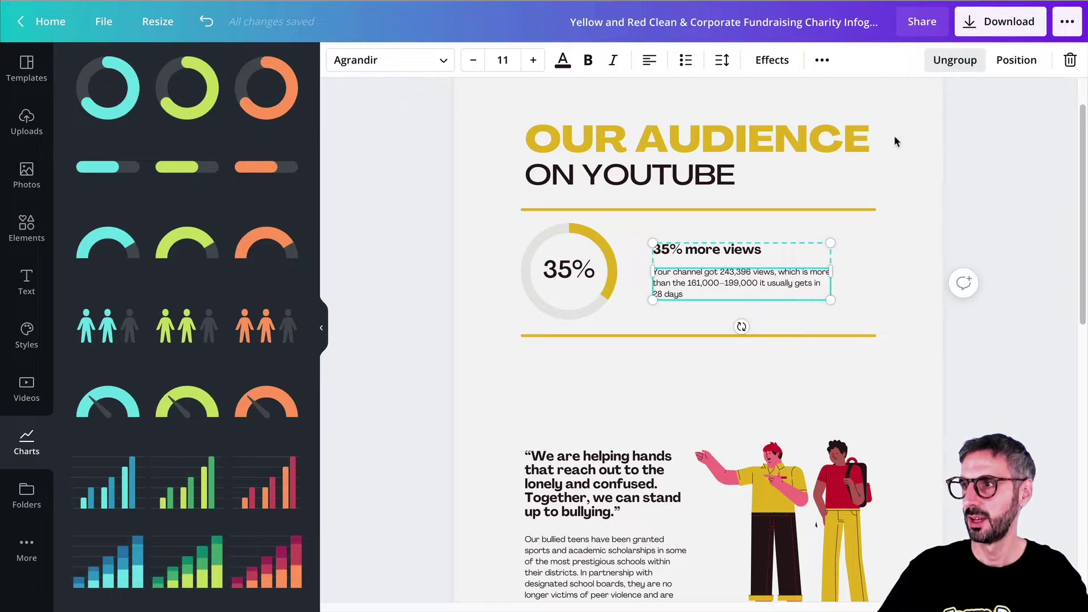
left_click(959, 69)
left_click(852, 282)
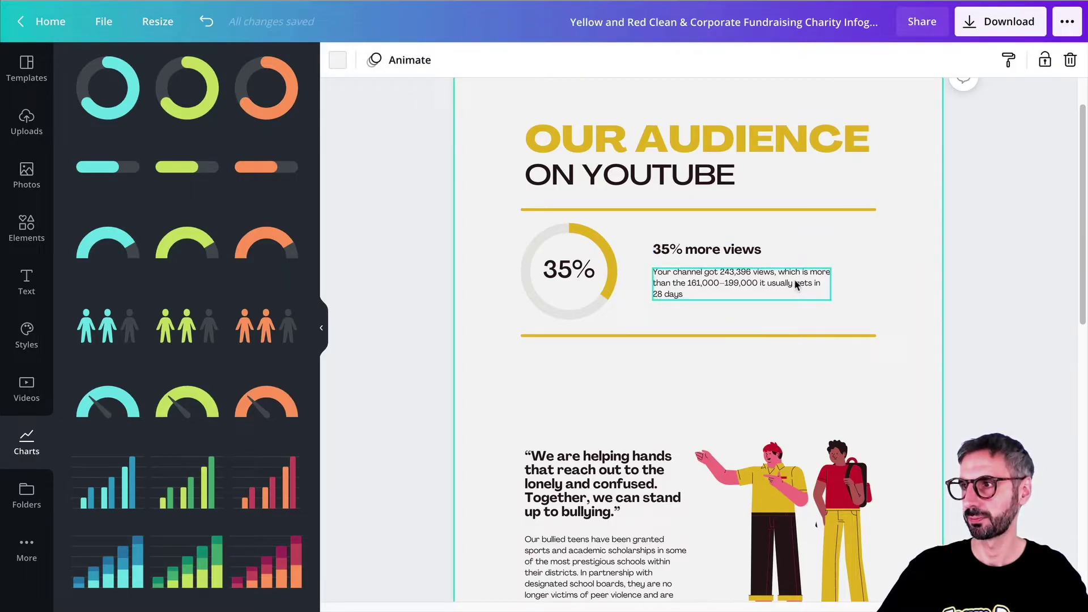
left_click(794, 281)
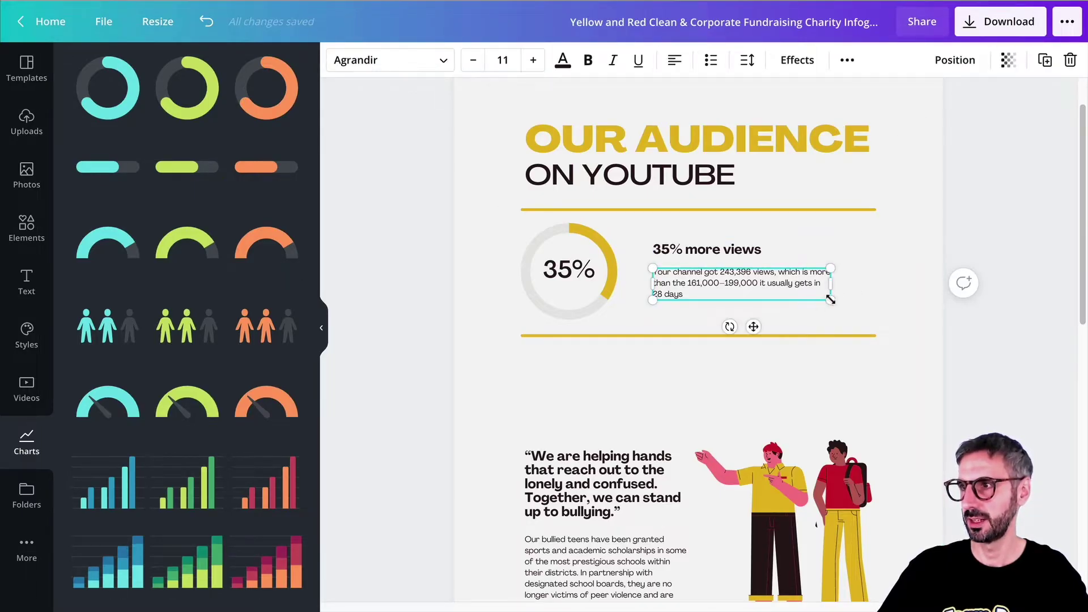
left_click_drag(829, 299, 855, 304)
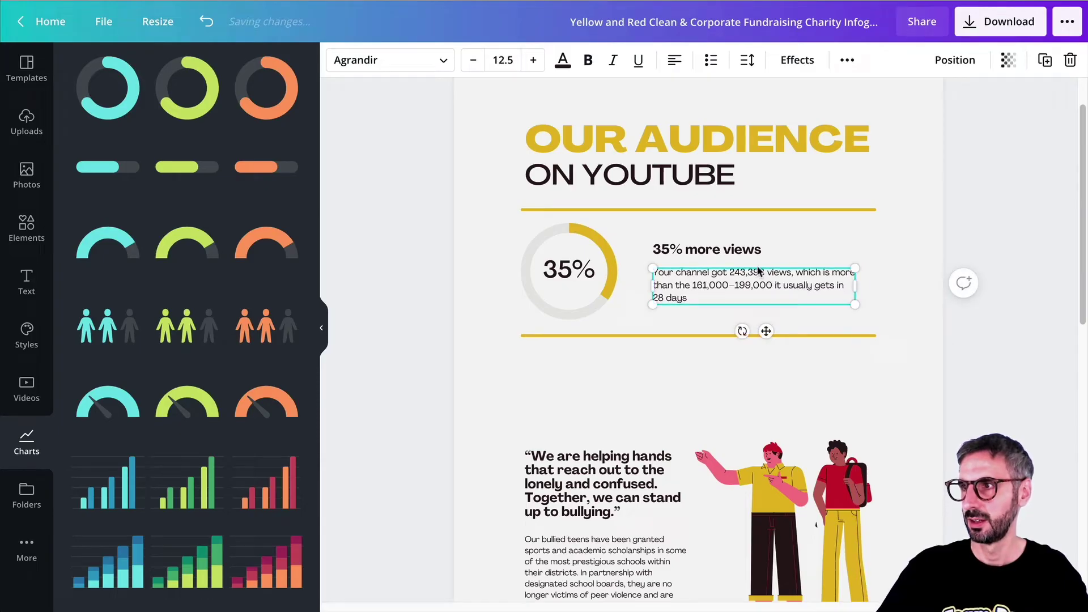
- Set the '35% more views' heading to size 30, widen it to one line, and nudge it up
left_click(765, 251)
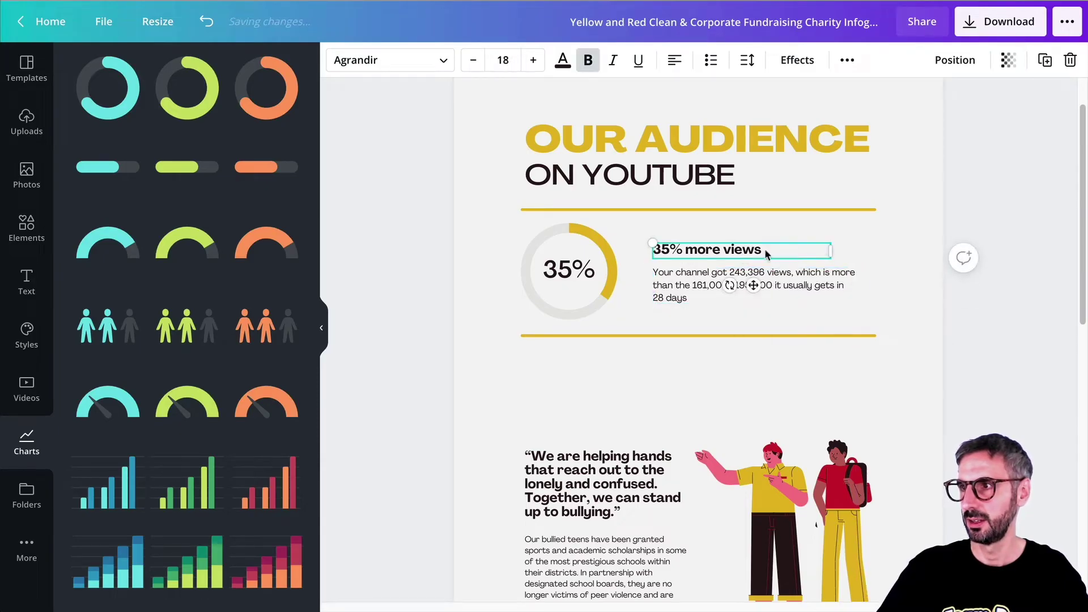
left_click(501, 61)
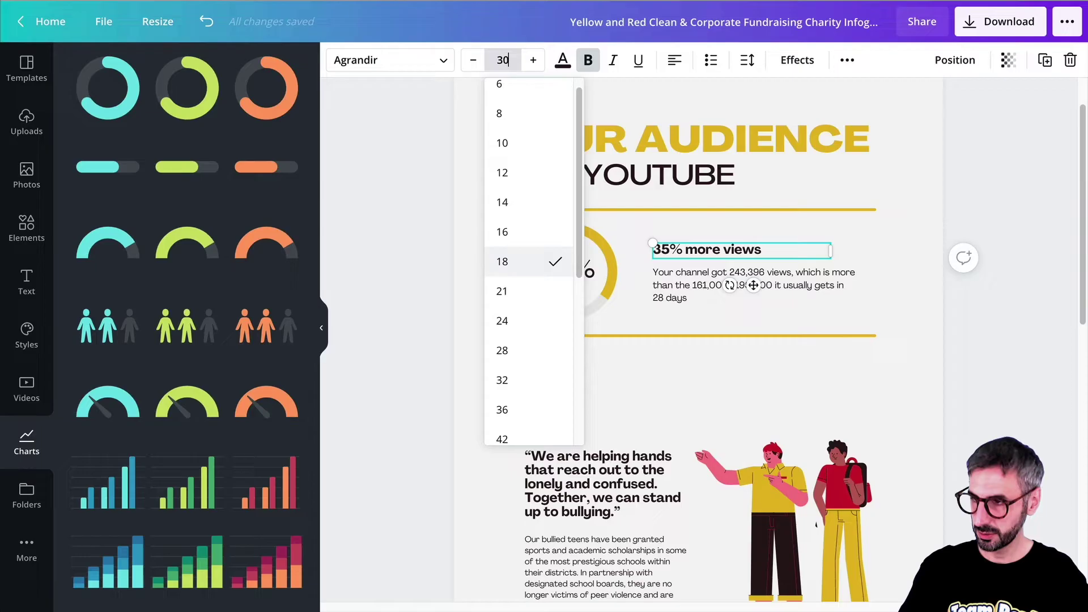
key("Return")
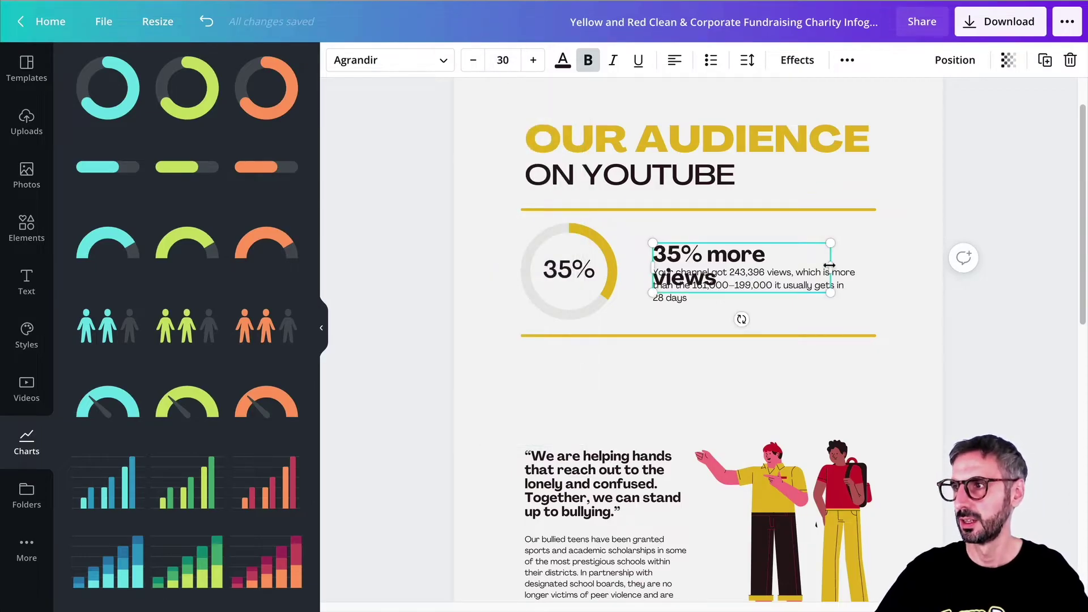
left_click_drag(829, 264, 860, 264)
key("Escape")
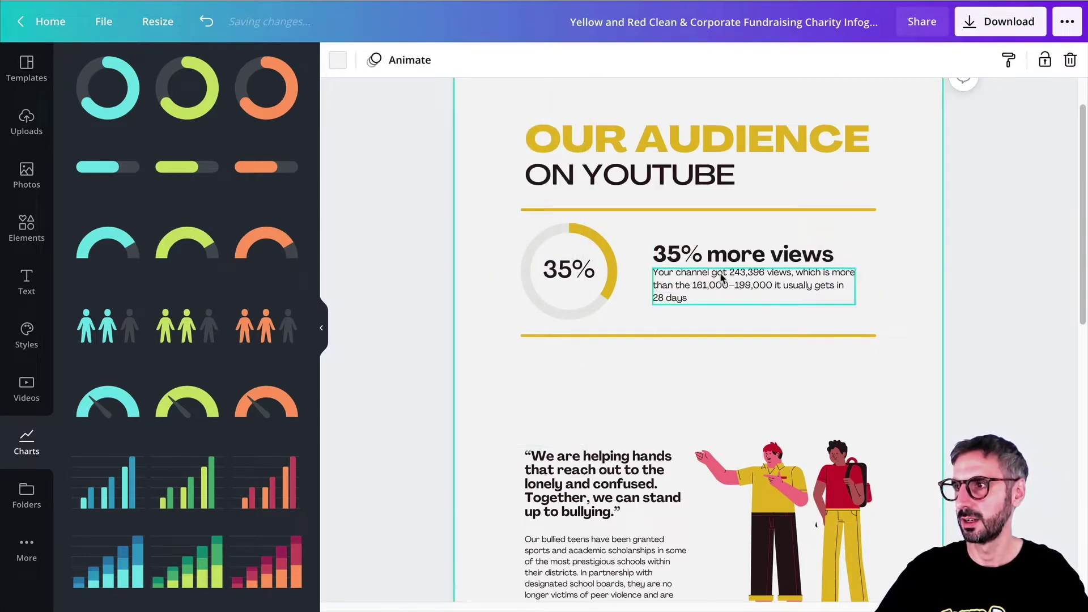
left_click(721, 277)
key("Up")
key("Up")
key("Up")
key("Up")
key("Up")
key("Up")
key("Up")
key("Up")
key("Up")
key("Up")
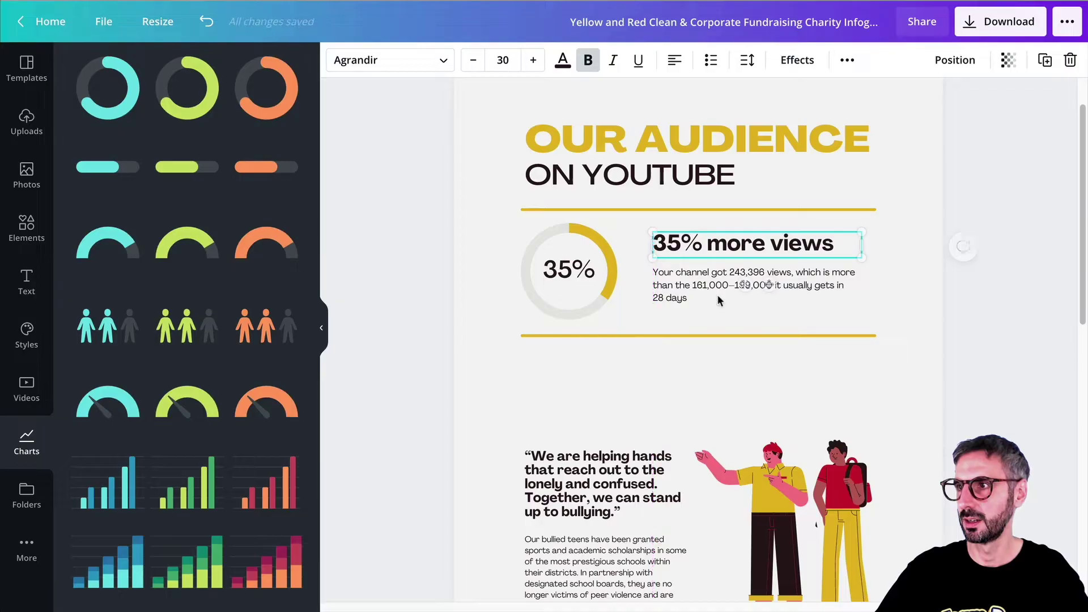
key("Escape")
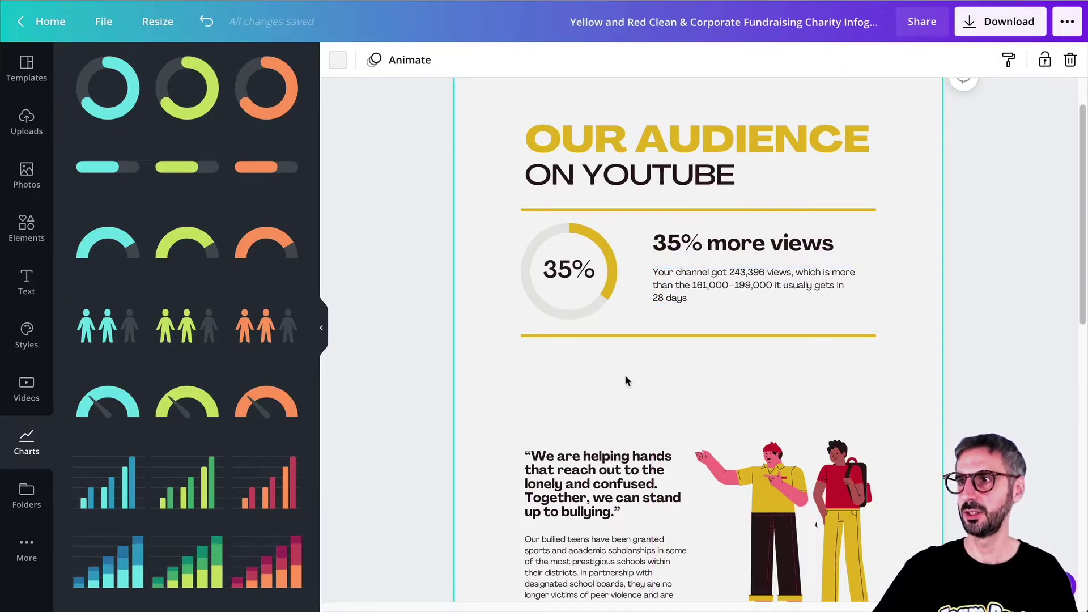
- Scroll through the stats design's gender split and age-range chart pages
scroll(623, 362, "down", 2)
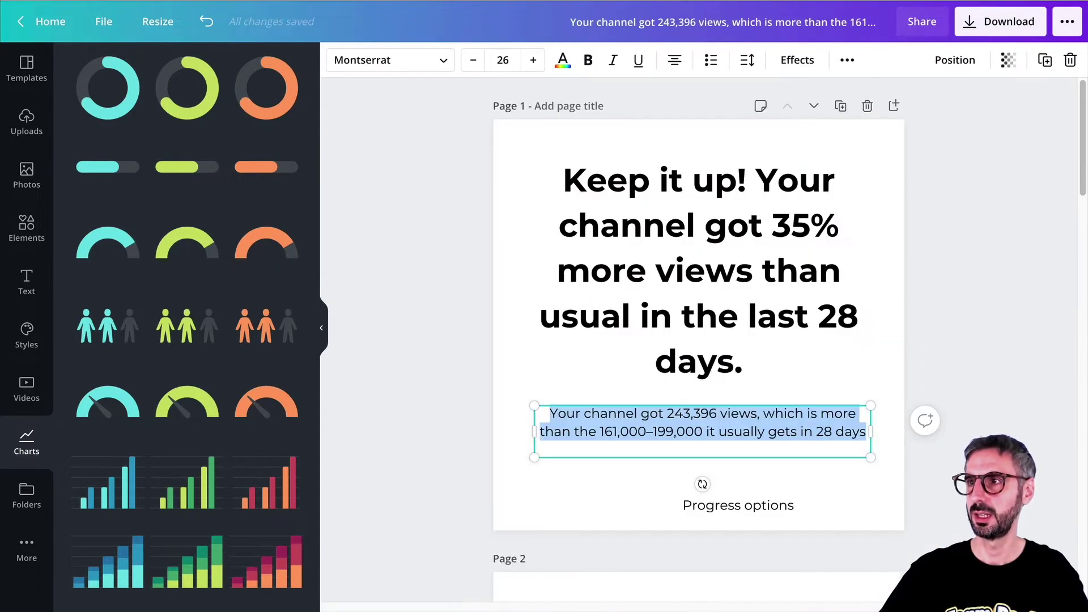
scroll(644, 321, "down", 7)
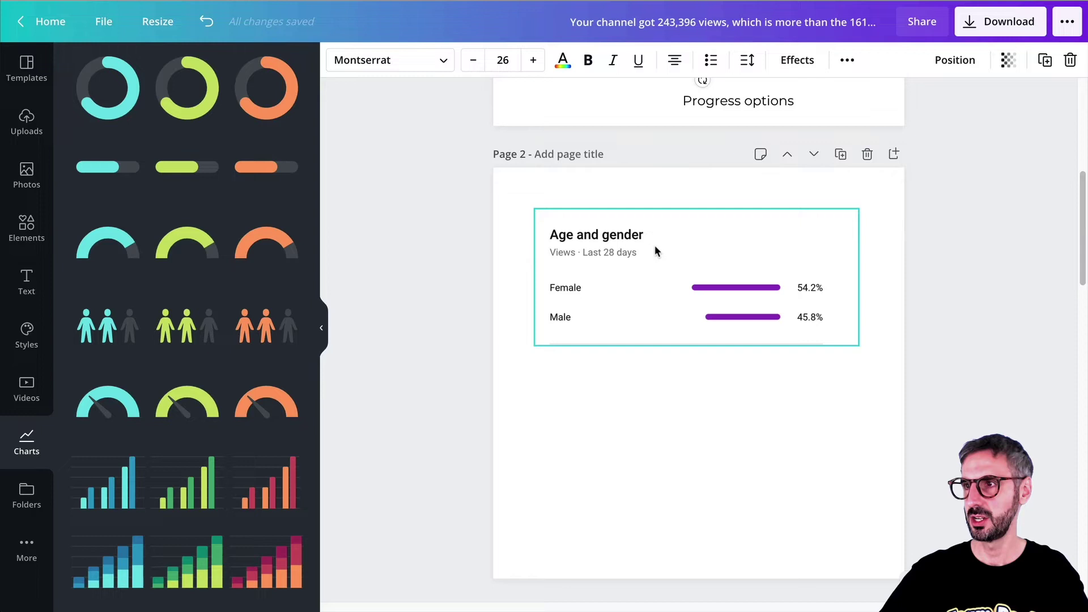
scroll(507, 291, "down", 10)
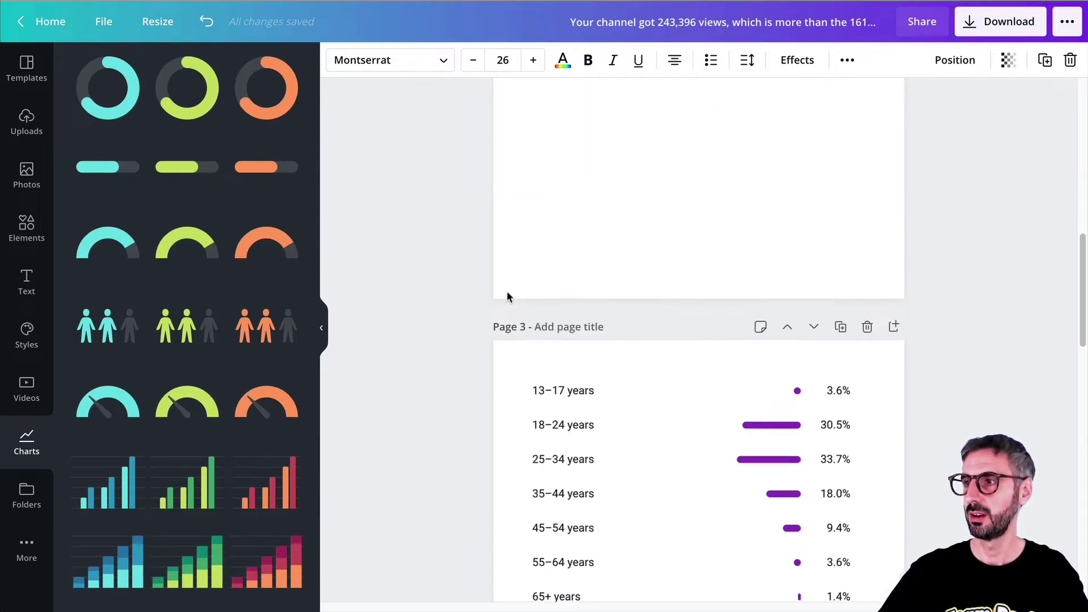
scroll(524, 317, "up", 6)
scroll(524, 318, "up", 4)
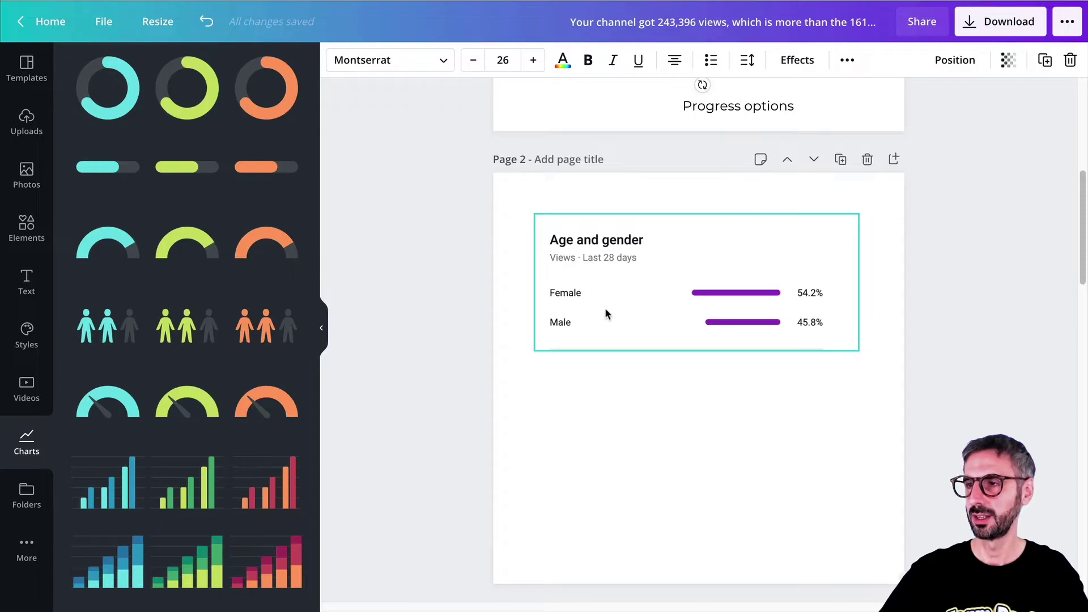
scroll(604, 339, "down", 5)
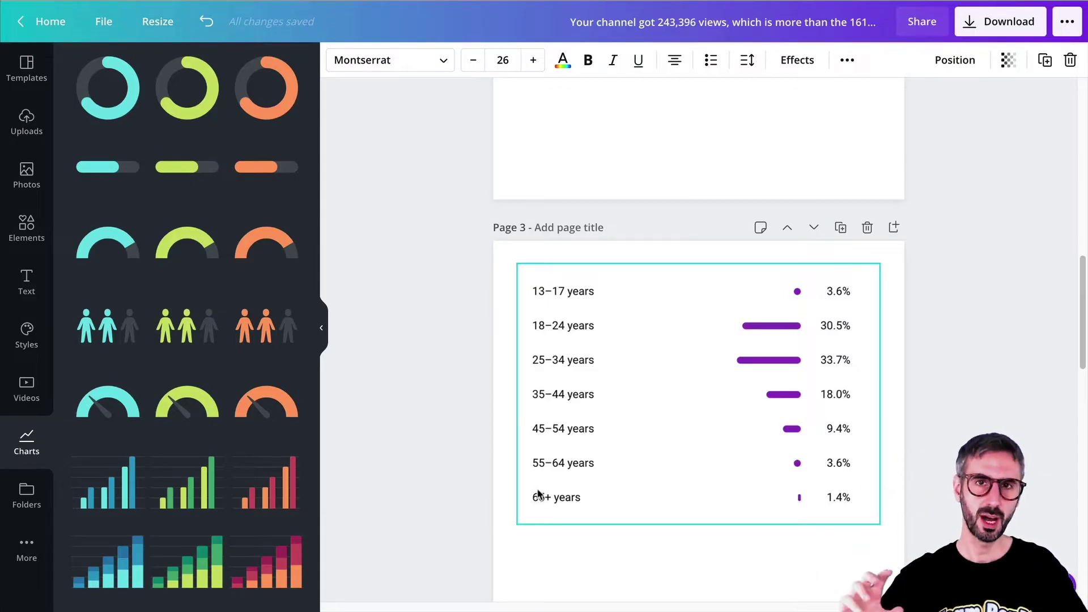
scroll(537, 494, "up", 4)
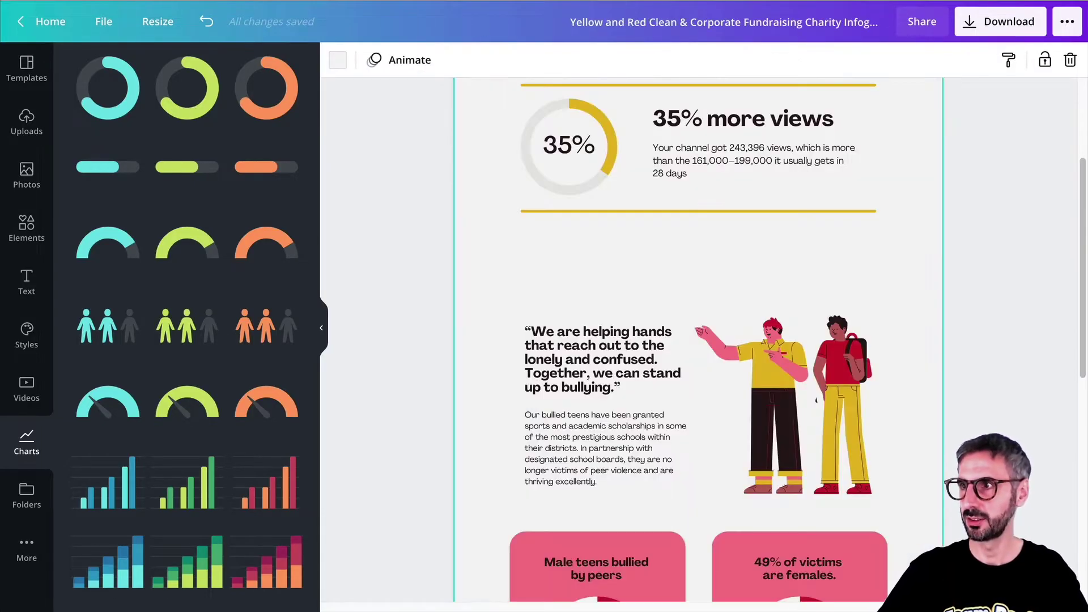
- Delete the 53% and 49% donut charts from the two pink cards
scroll(710, 410, "down", 4)
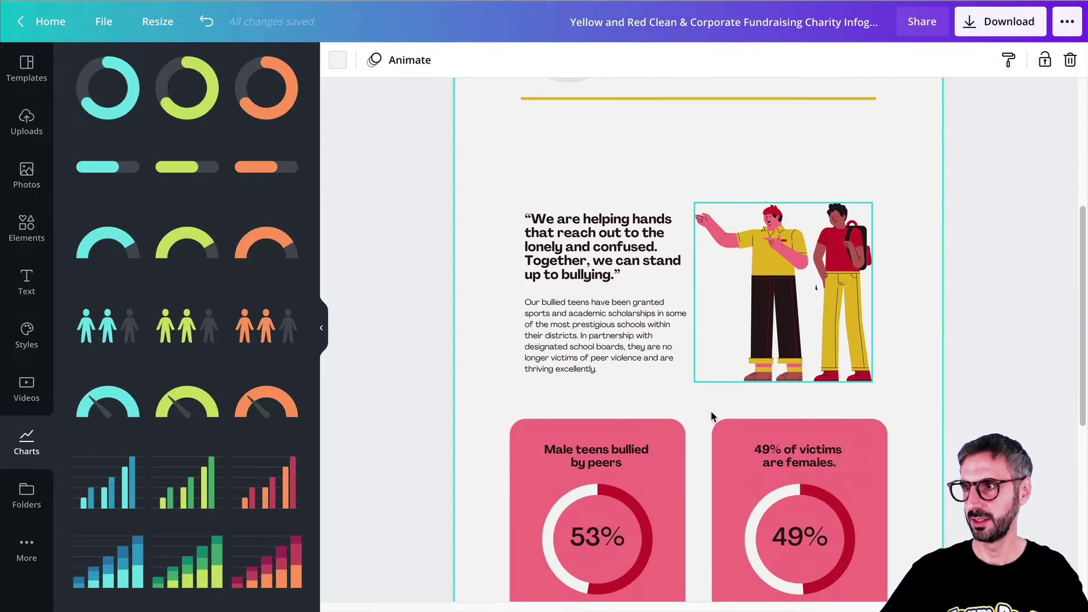
scroll(647, 514, "down", 1)
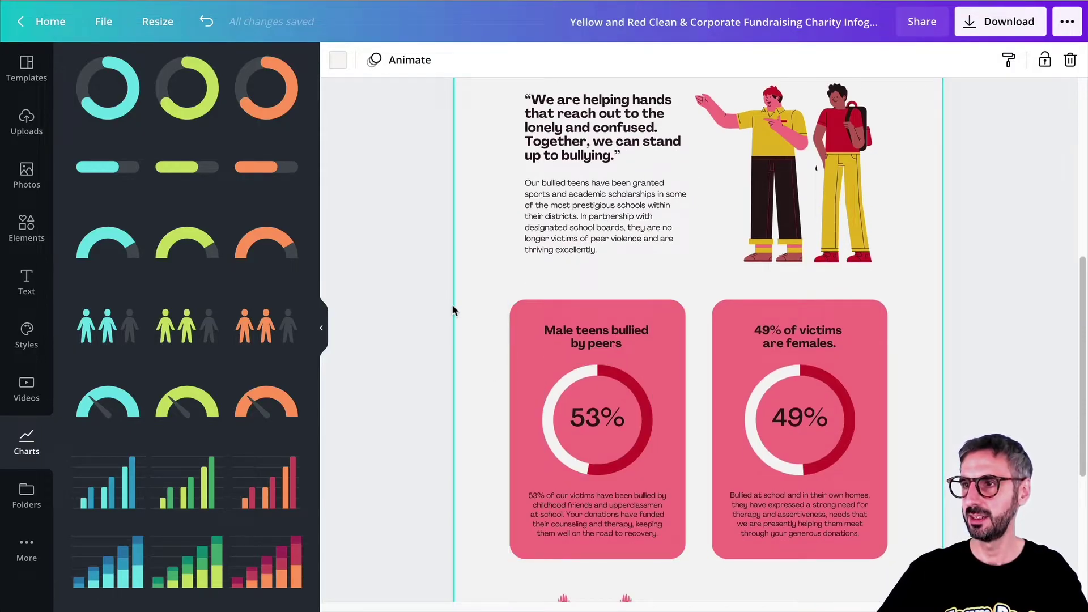
left_click_drag(423, 311, 906, 567)
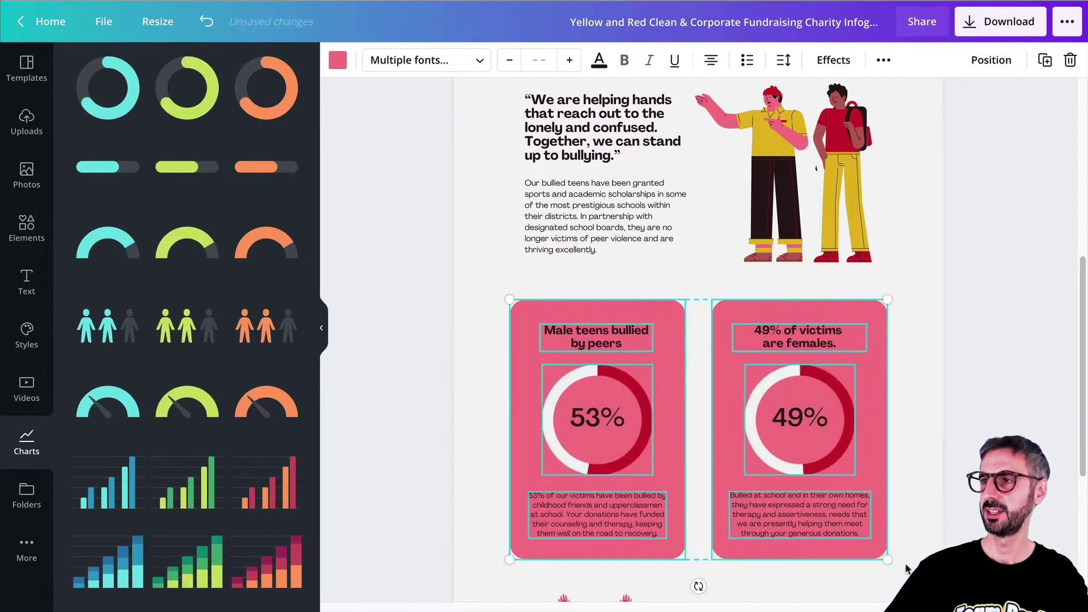
left_click(568, 418)
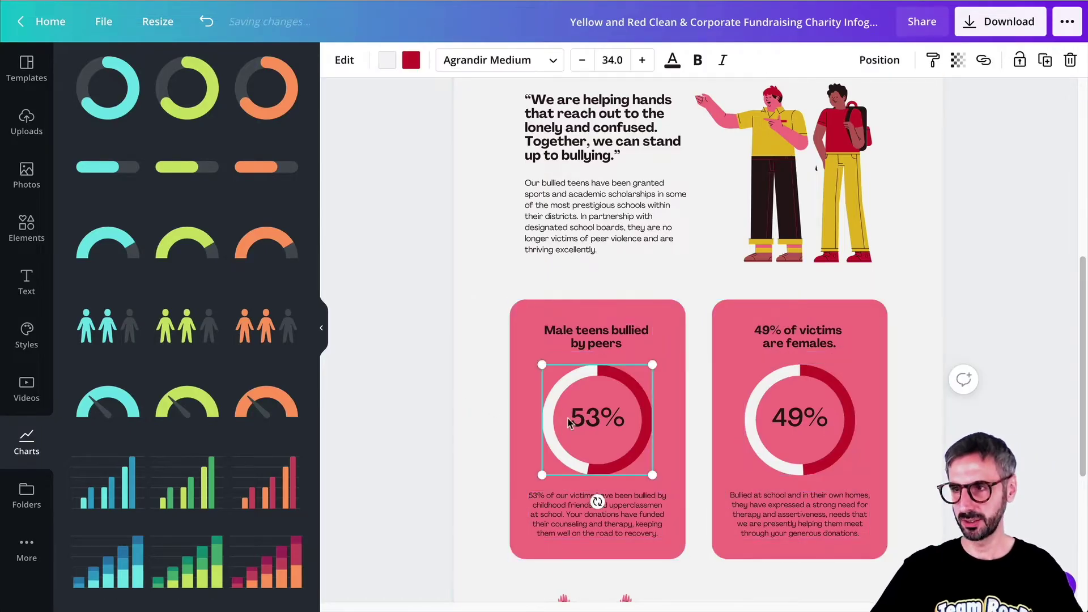
key("Delete")
left_click(767, 438)
key("Delete")
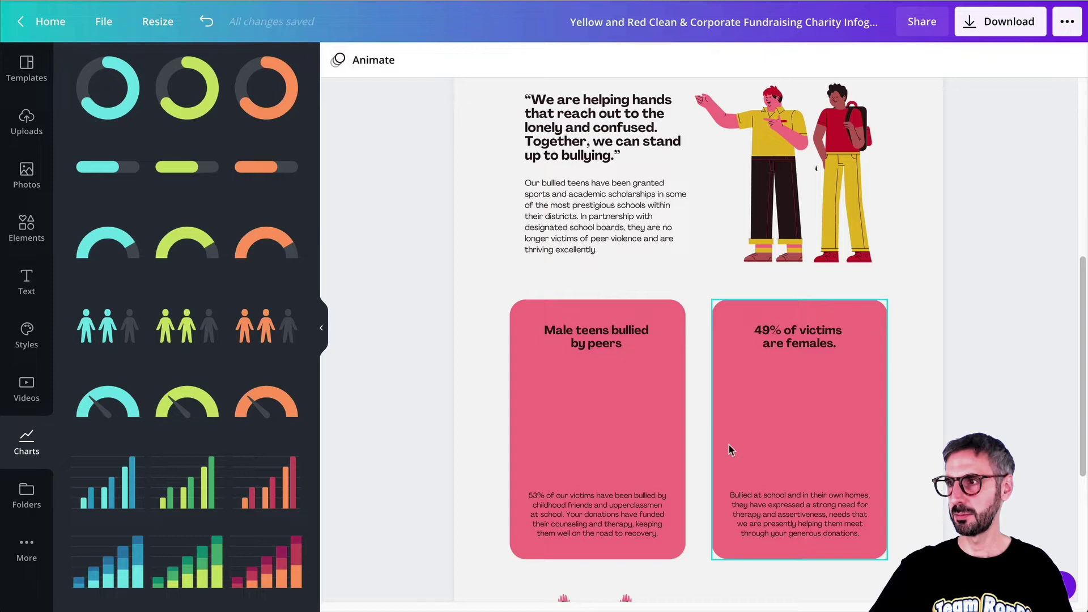
- Move both pink cards above the quote and illustration, just below the yellow divider
scroll(729, 444, "up", 5)
scroll(729, 443, "down", 4)
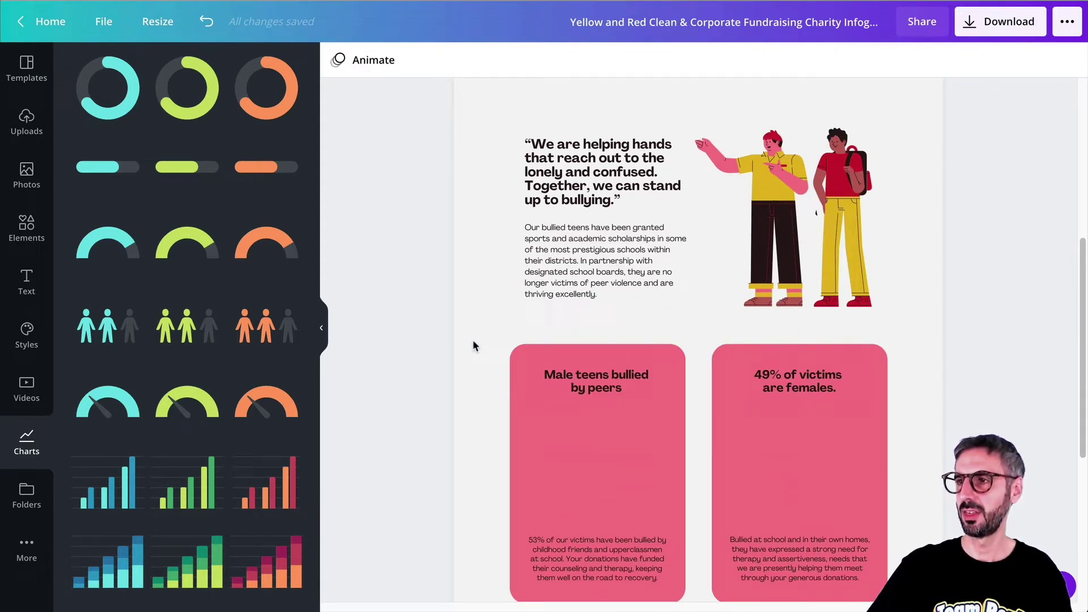
left_click_drag(472, 339, 768, 257)
left_click_drag(483, 328, 787, 553)
left_click_drag(770, 454, 764, 29)
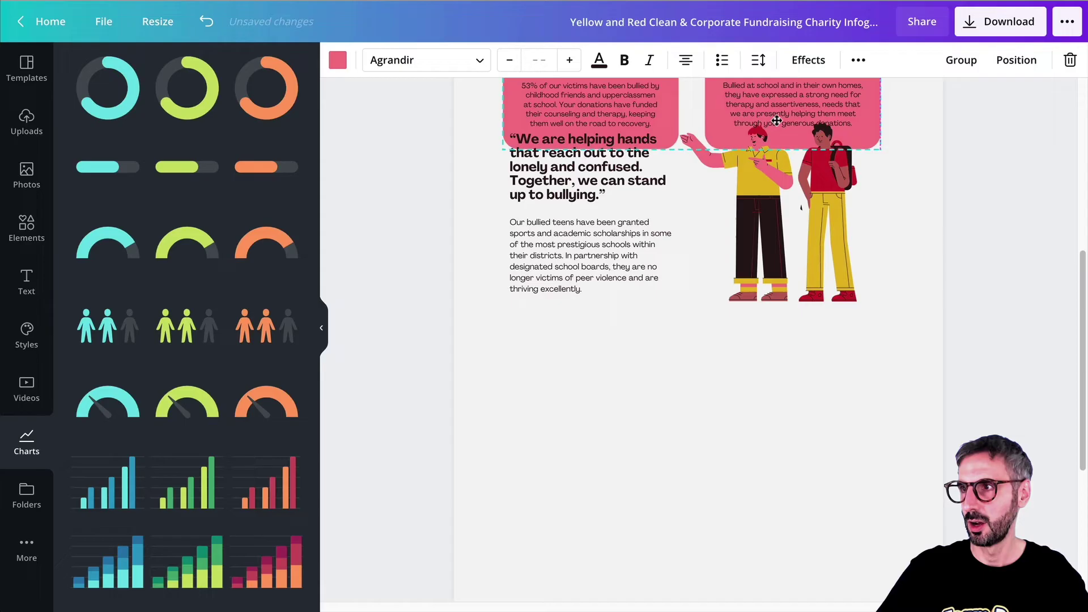
left_click_drag(547, 405, 774, 180)
left_click_drag(779, 173, 792, 426)
scroll(617, 236, "up", 5)
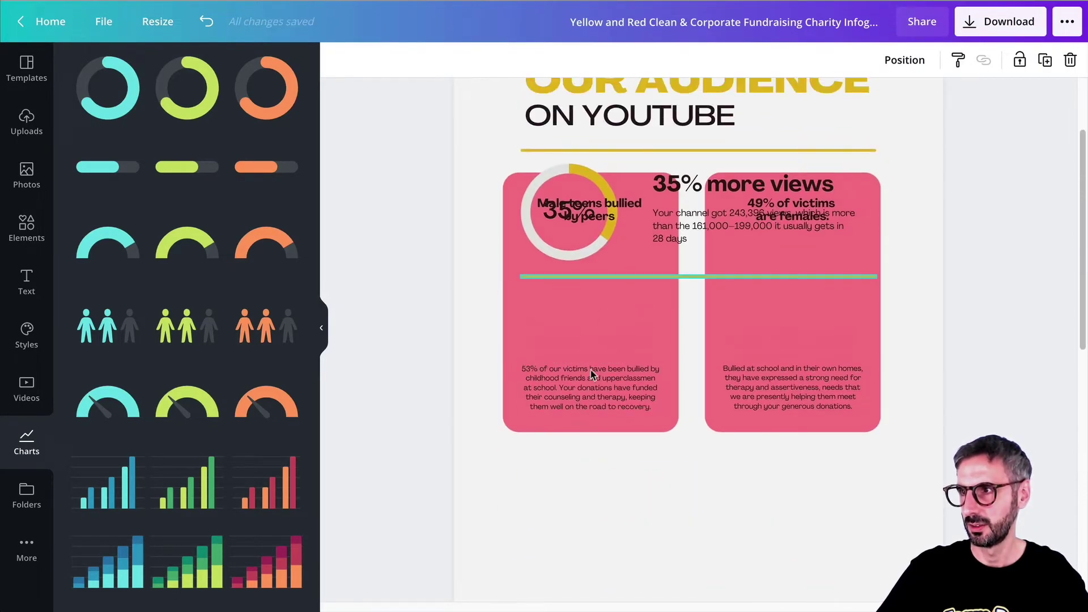
left_click_drag(582, 475, 830, 318)
left_click_drag(829, 318, 825, 460)
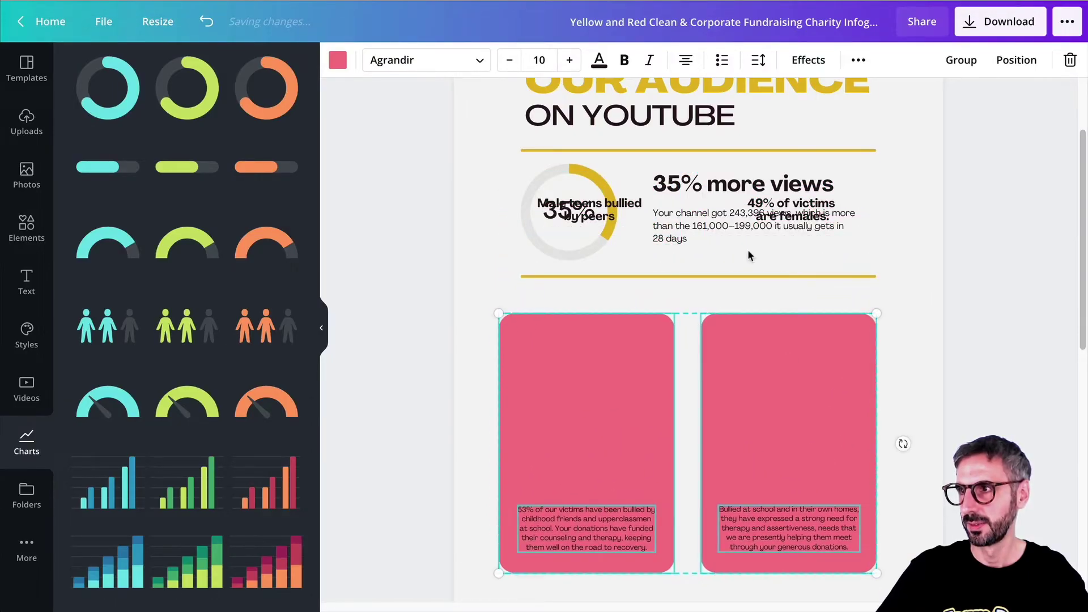
- Move the two headings down into the pink cards and line them up with each other
left_click(785, 208)
left_click_drag(789, 250, 783, 440)
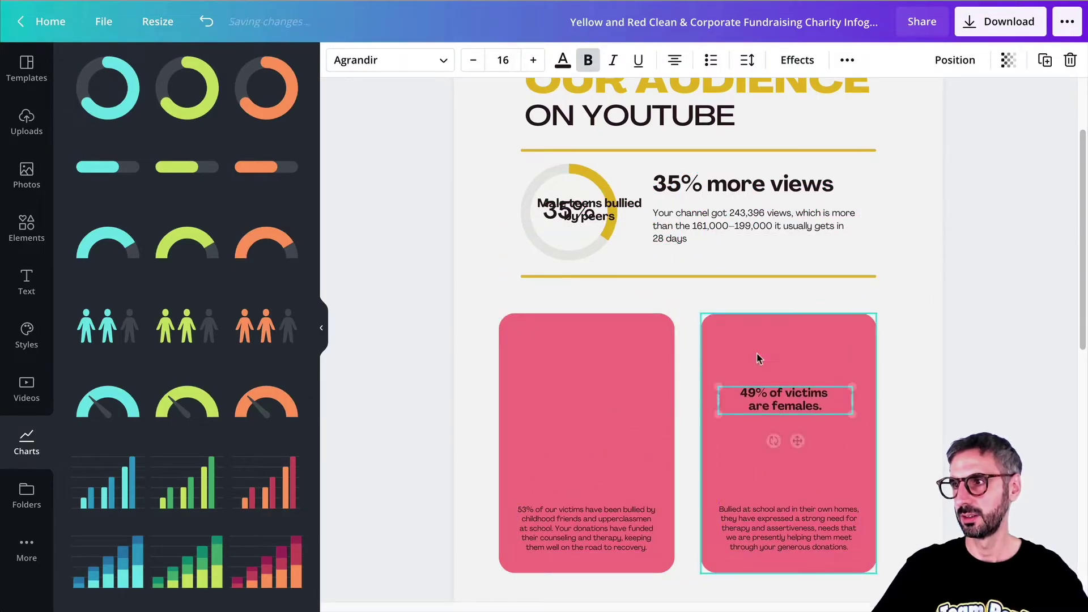
left_click(590, 209)
left_click_drag(593, 235, 601, 345)
left_click(789, 399)
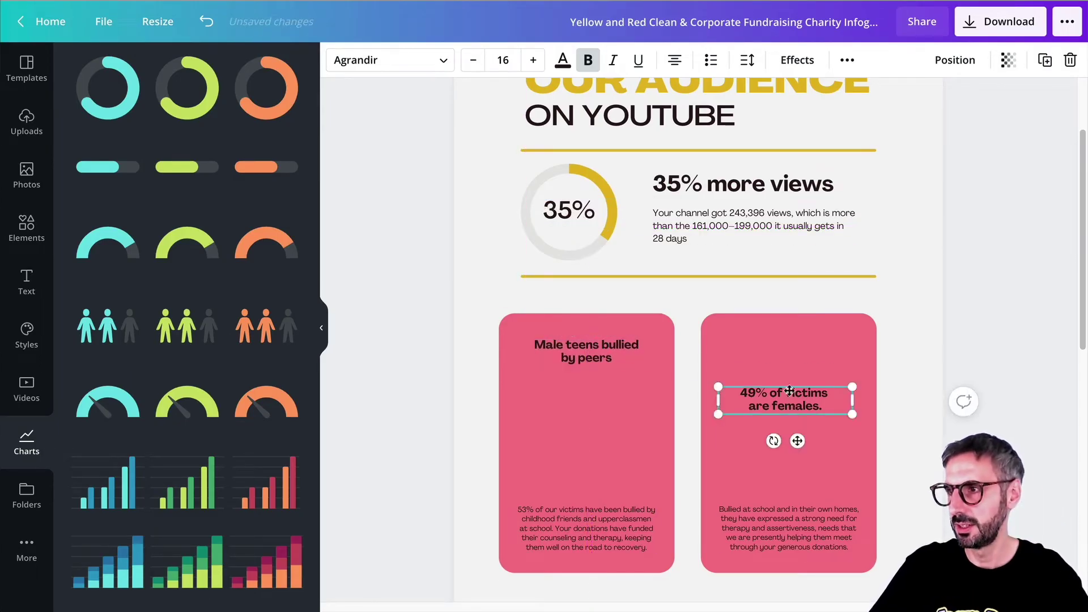
left_click_drag(789, 399, 794, 352)
- Retitle the left card heading 'Gender' and the right card heading 'Age distribution'
triple_click(586, 351)
type("Gender")
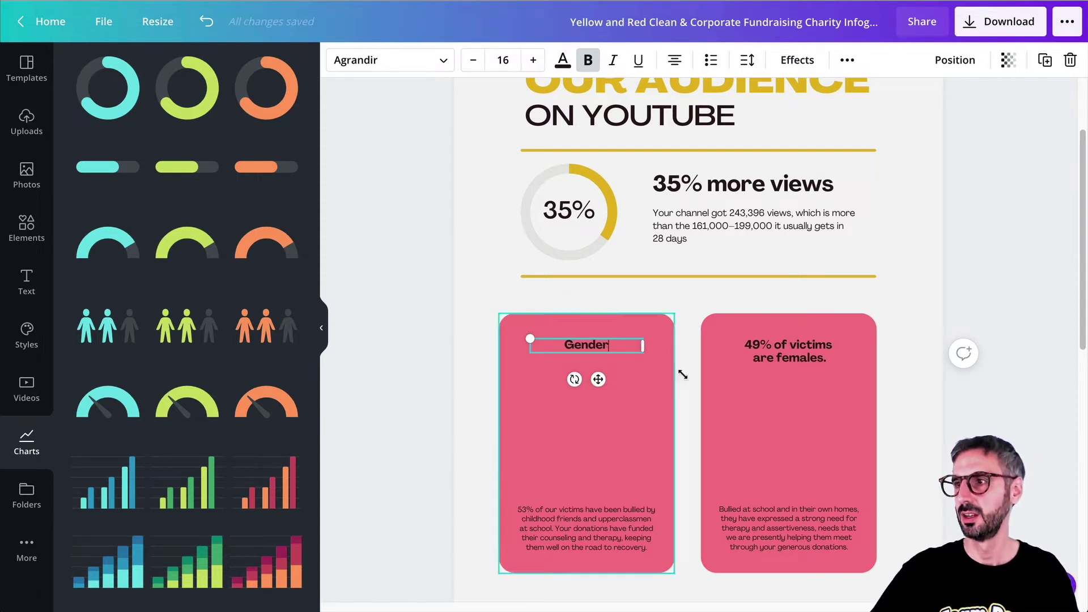
triple_click(794, 348)
type("A")
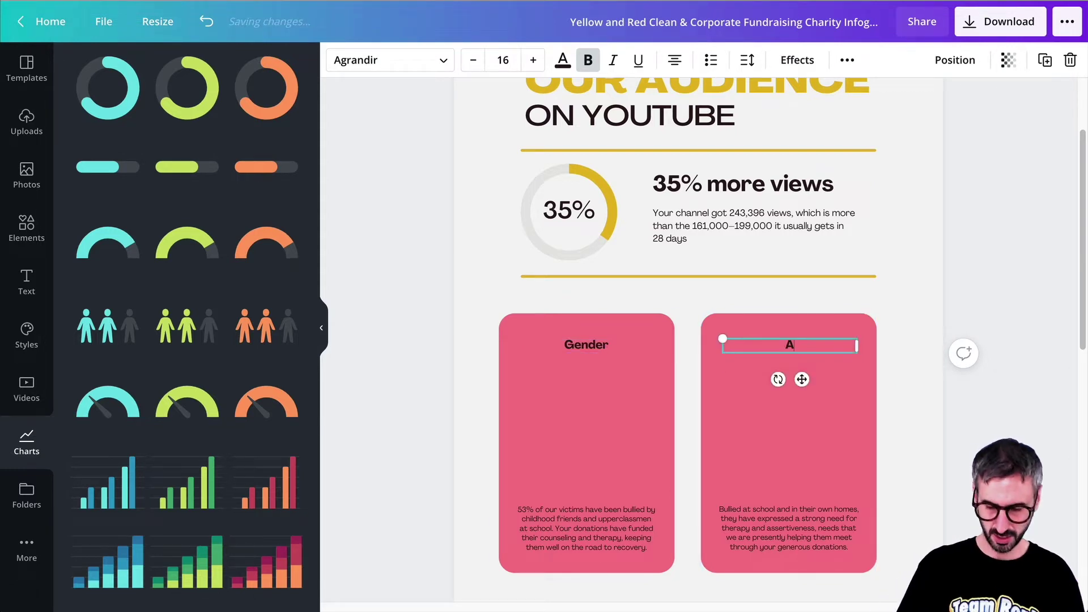
type("ge distribution")
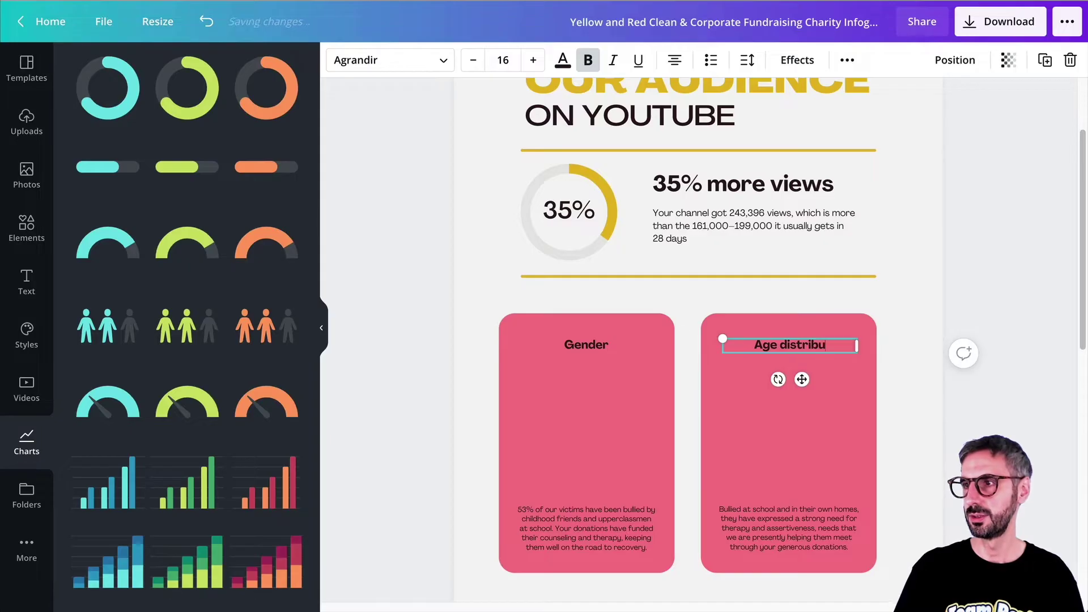
left_click(594, 357)
left_click(594, 356)
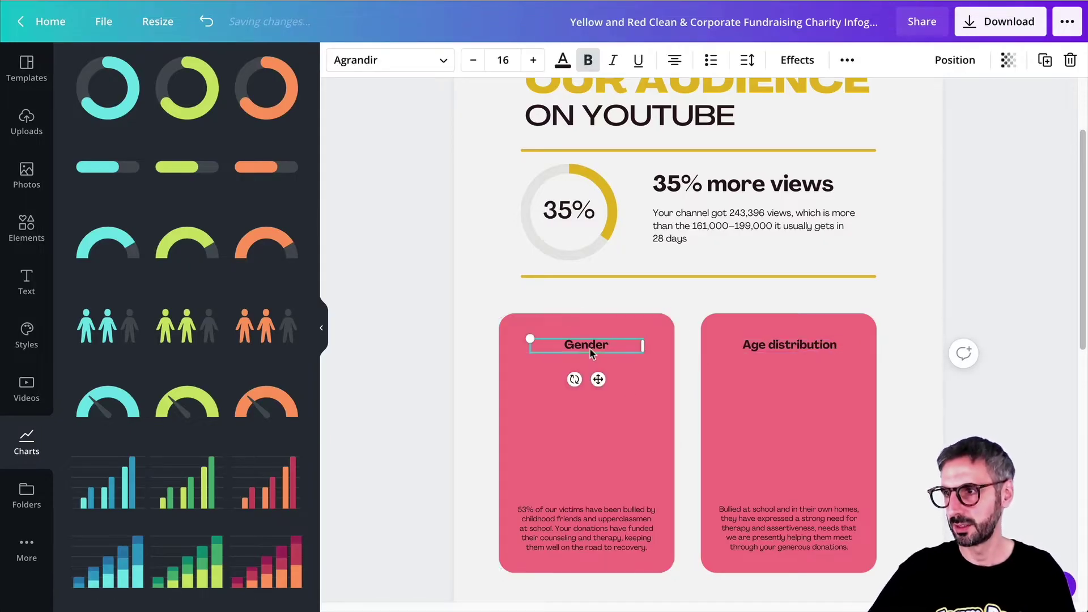
left_click(739, 350)
left_click(583, 436)
left_click_drag(588, 345, 589, 344)
left_click(566, 432)
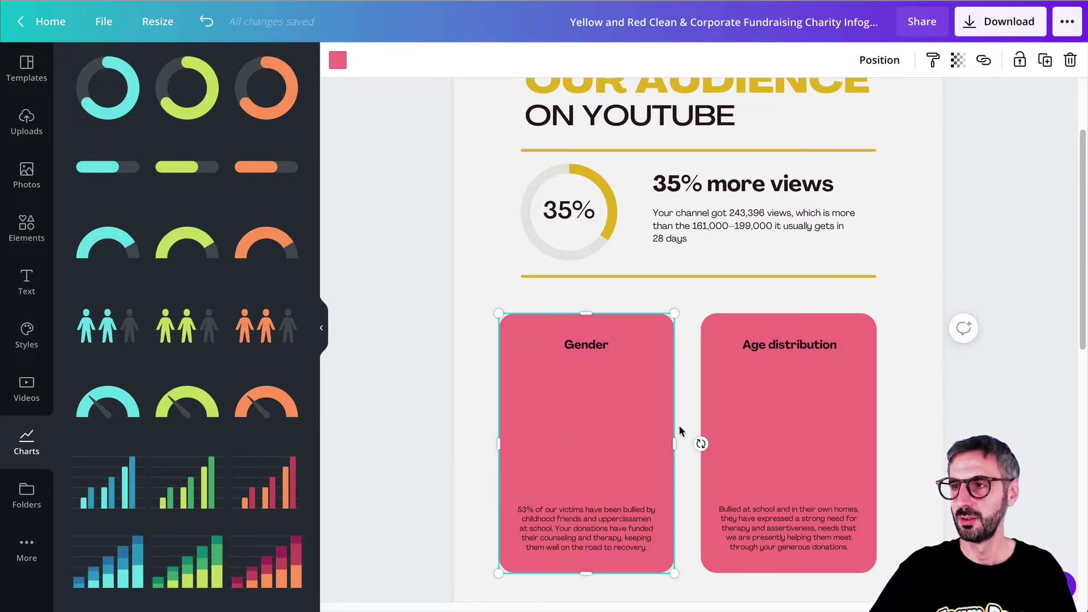
scroll(691, 431, "up", 2)
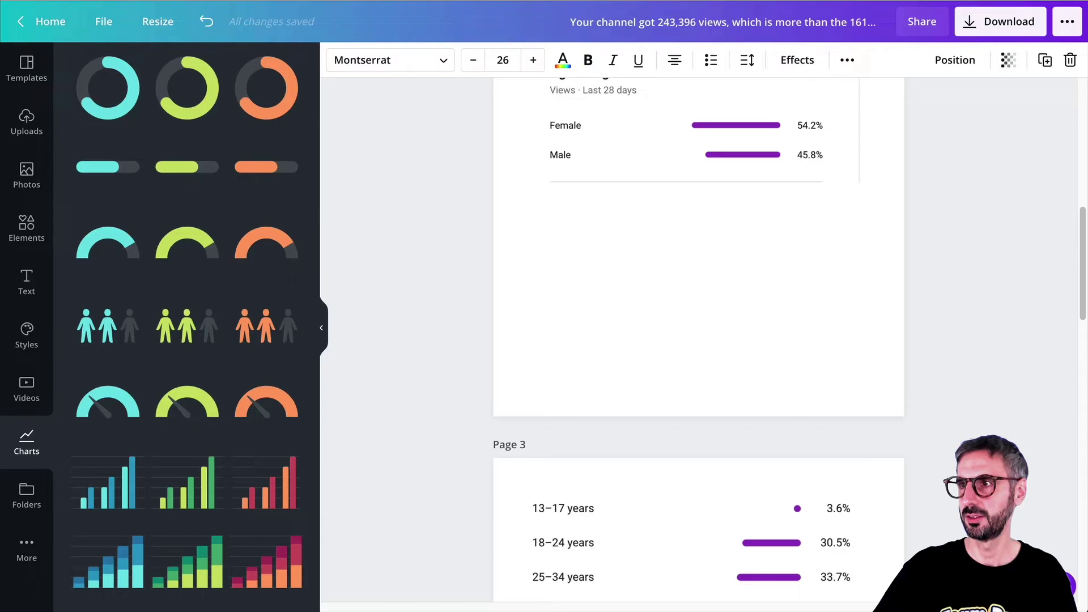
scroll(737, 187, "up", 1)
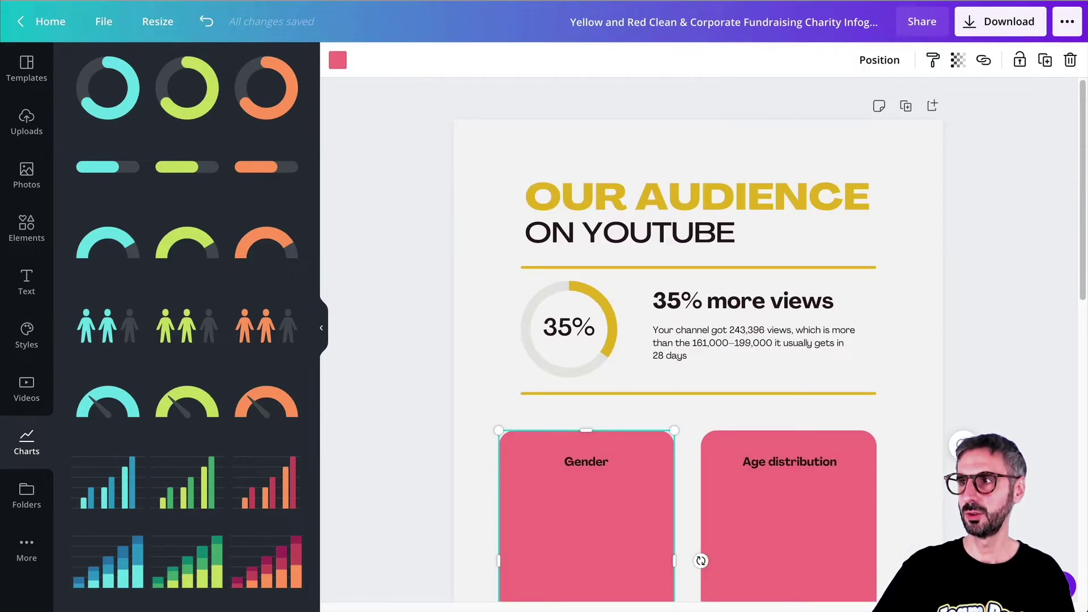
scroll(453, 439, "down", 5)
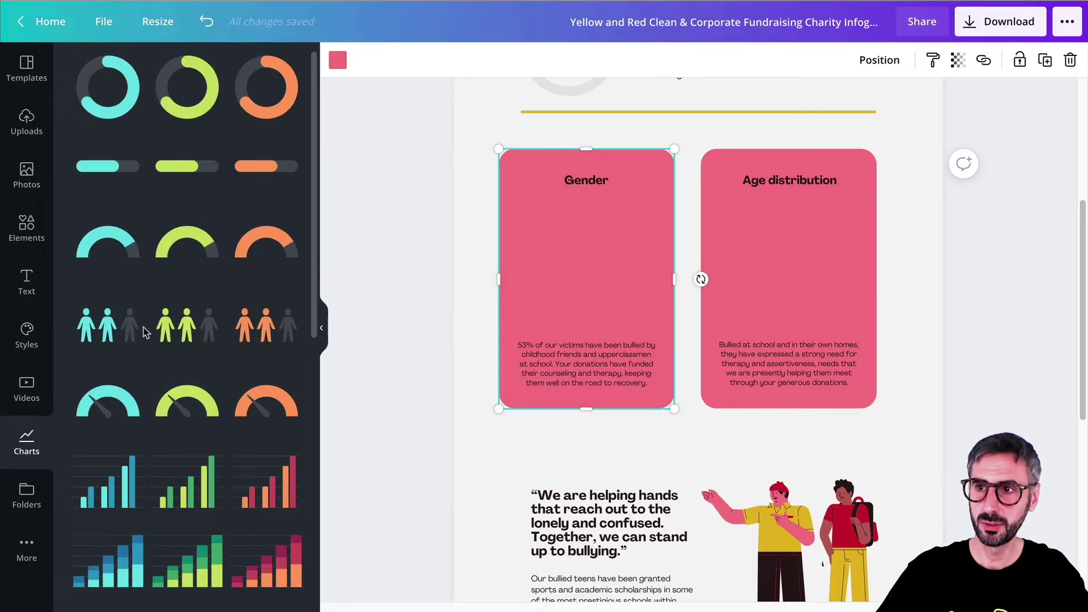
- Place a people pictogram across both pink cards, trying other icons before keeping person figures
left_click(107, 326)
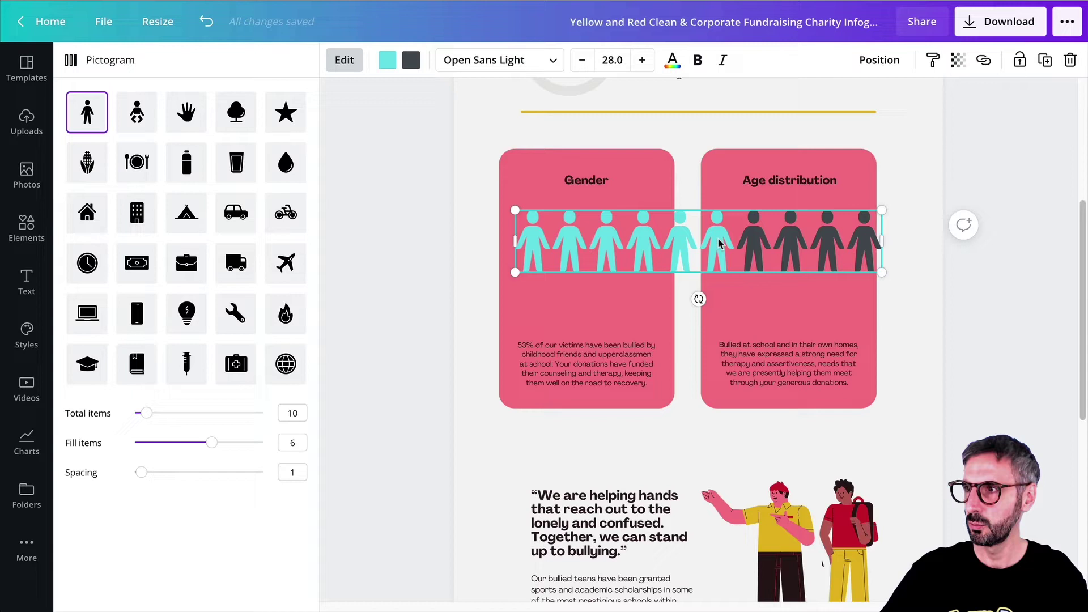
left_click_drag(702, 255, 690, 271)
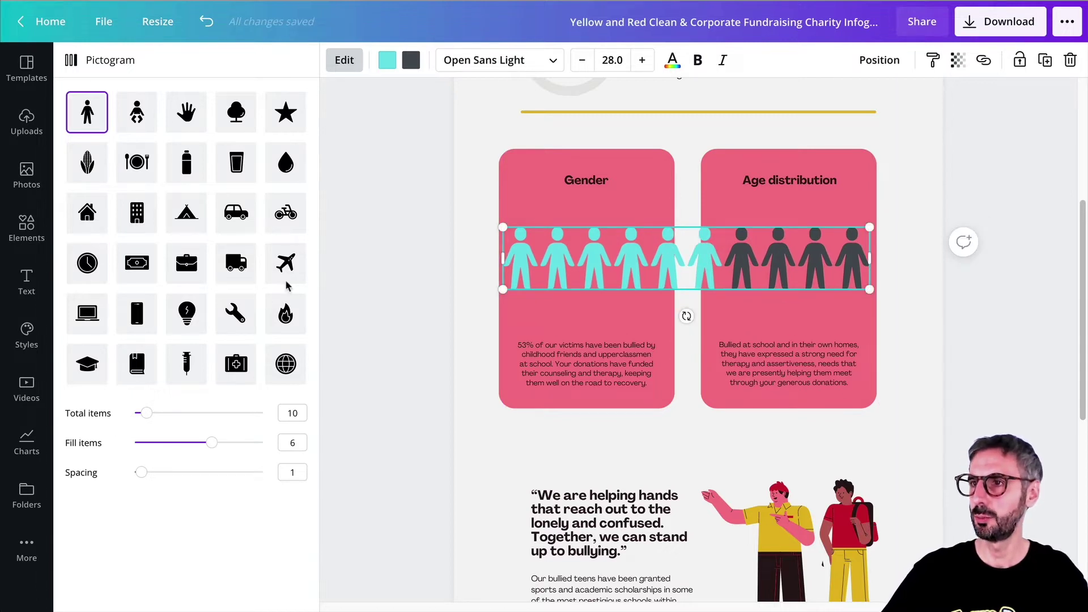
left_click(137, 120)
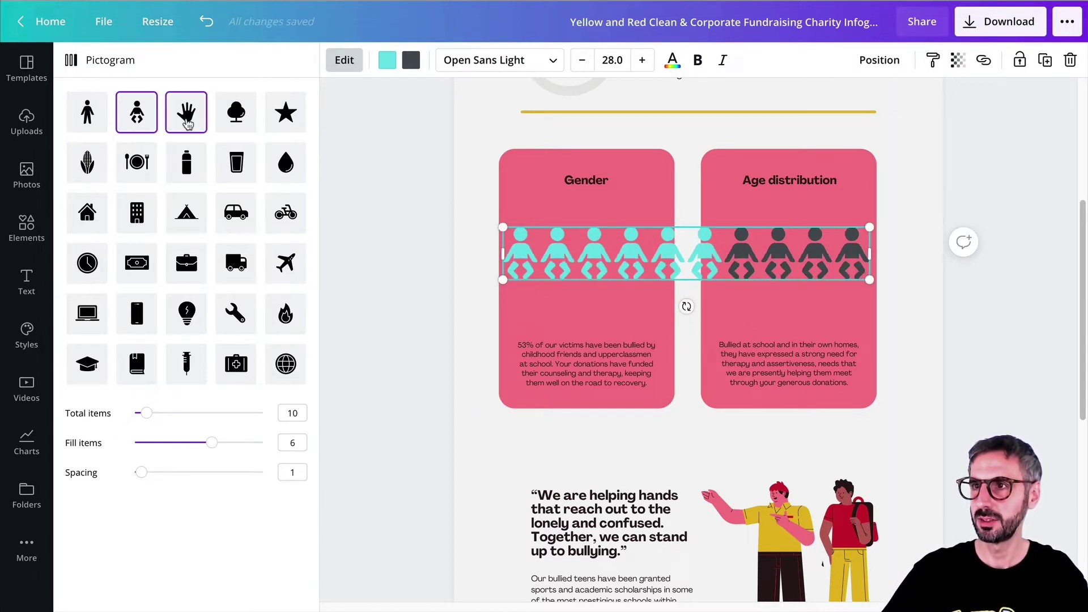
left_click(187, 116)
left_click(235, 116)
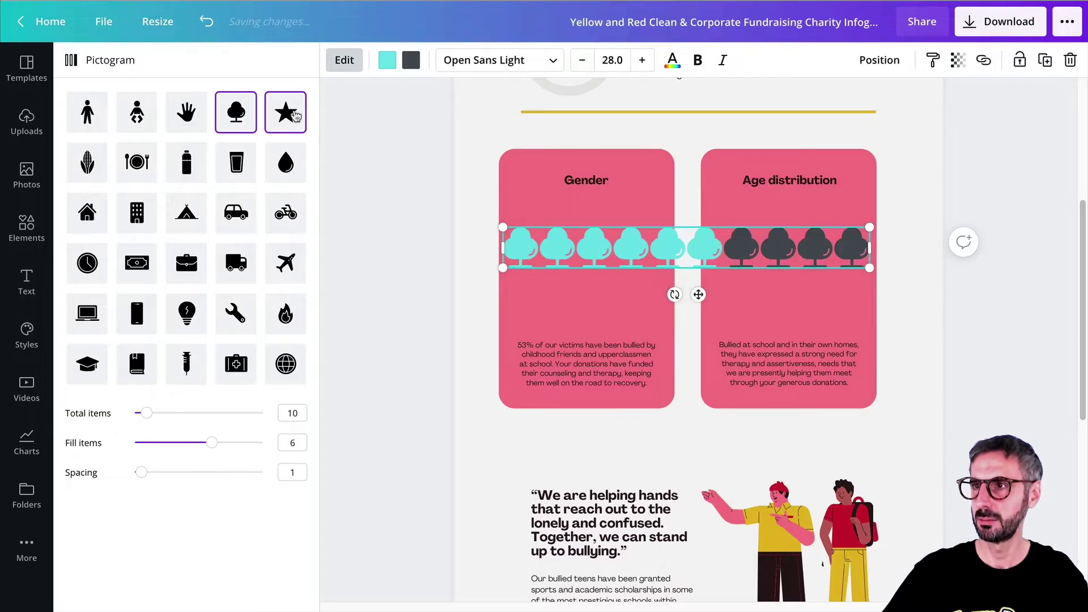
left_click(289, 120)
left_click(285, 162)
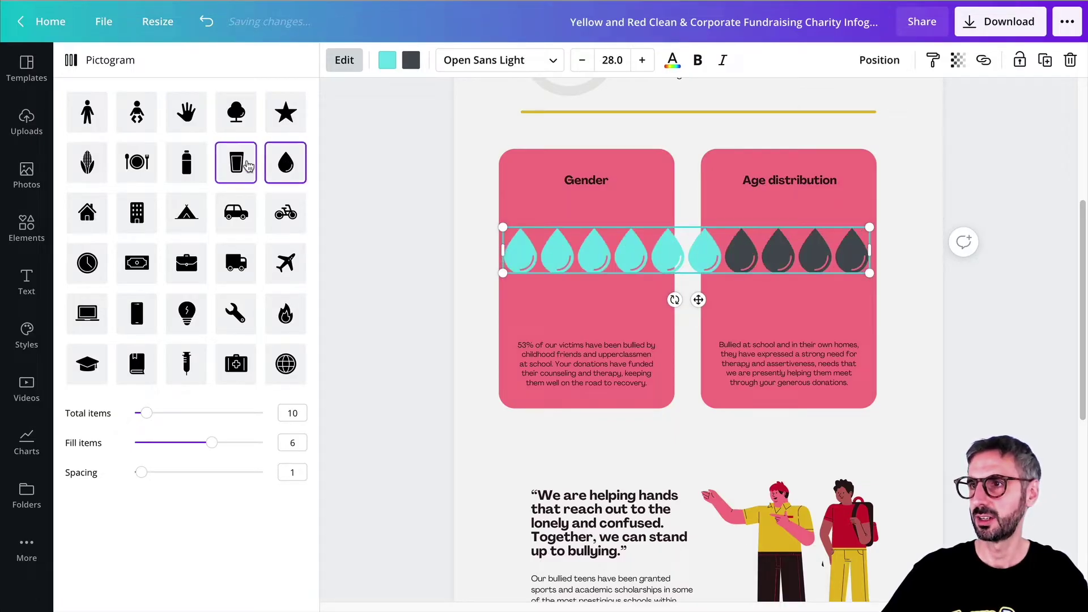
left_click(235, 164)
left_click(186, 162)
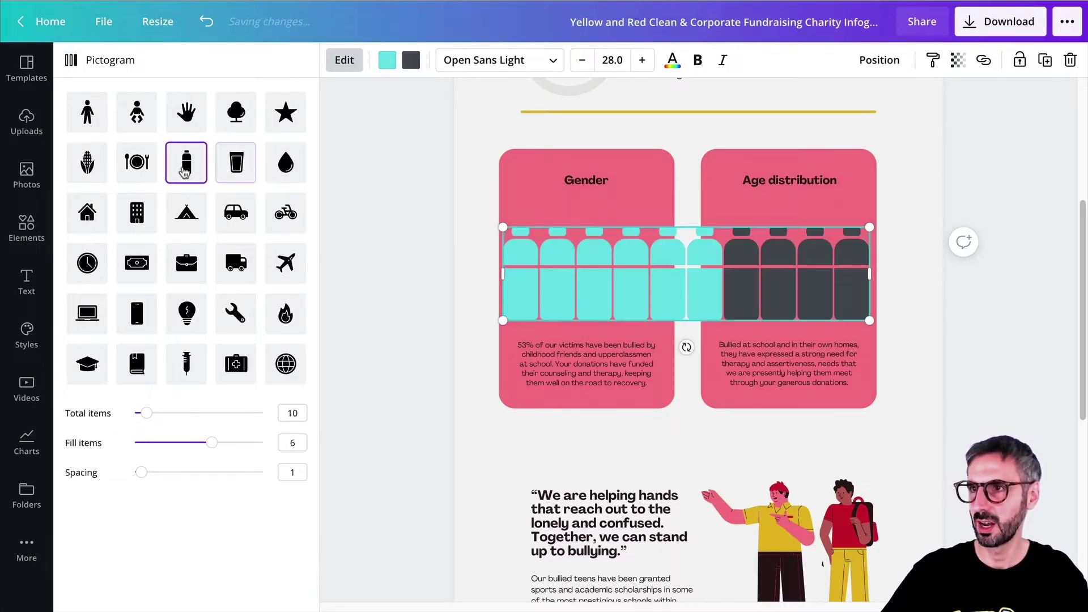
left_click(136, 163)
left_click(86, 122)
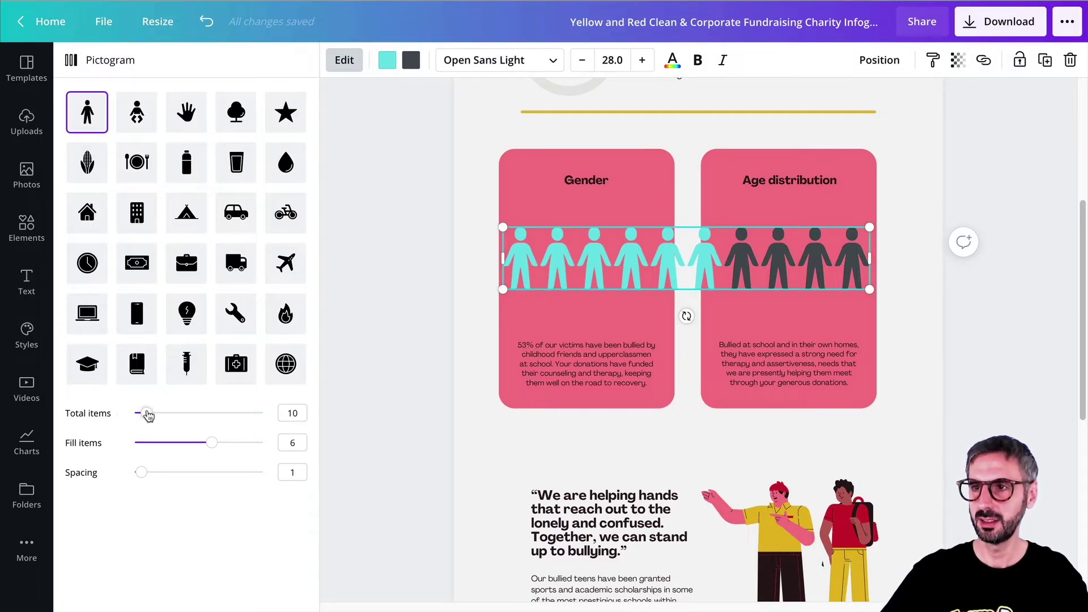
- Set the pictogram's total items to 100
left_click_drag(146, 415, 184, 414)
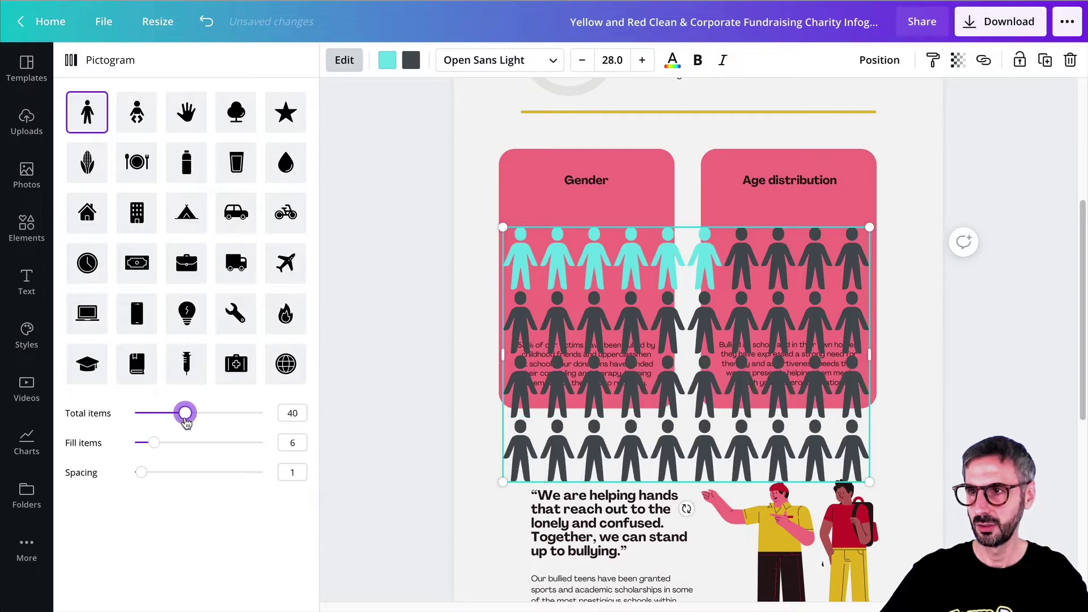
left_click(289, 411)
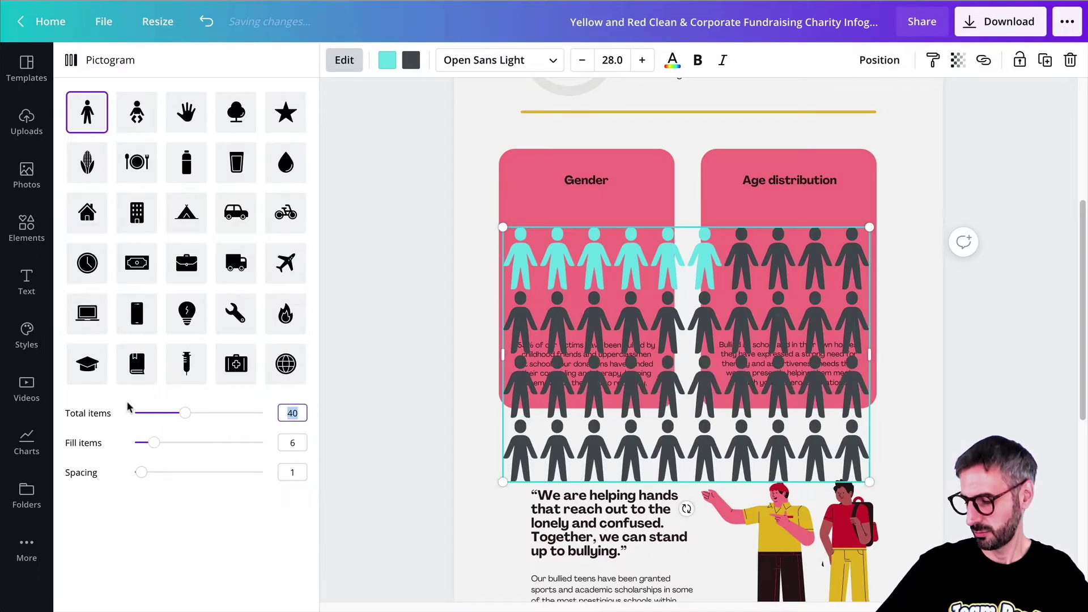
type("100")
key("Return")
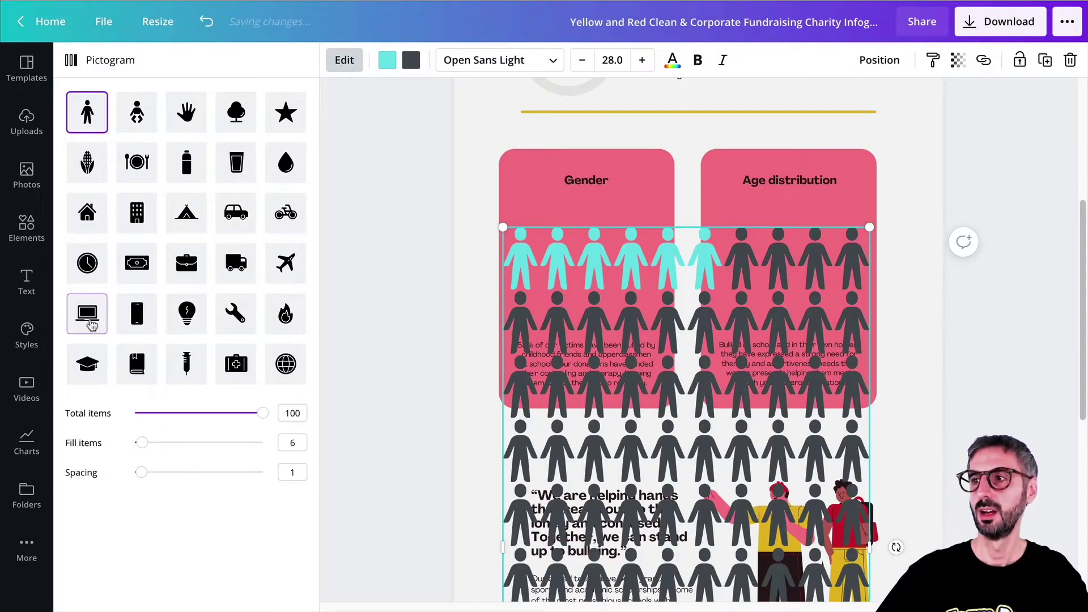
- Shrink and fit the pictogram inside the Gender card, with 54 figures filled
scroll(524, 326, "down", 5)
scroll(524, 326, "down", 2)
scroll(567, 300, "up", 8)
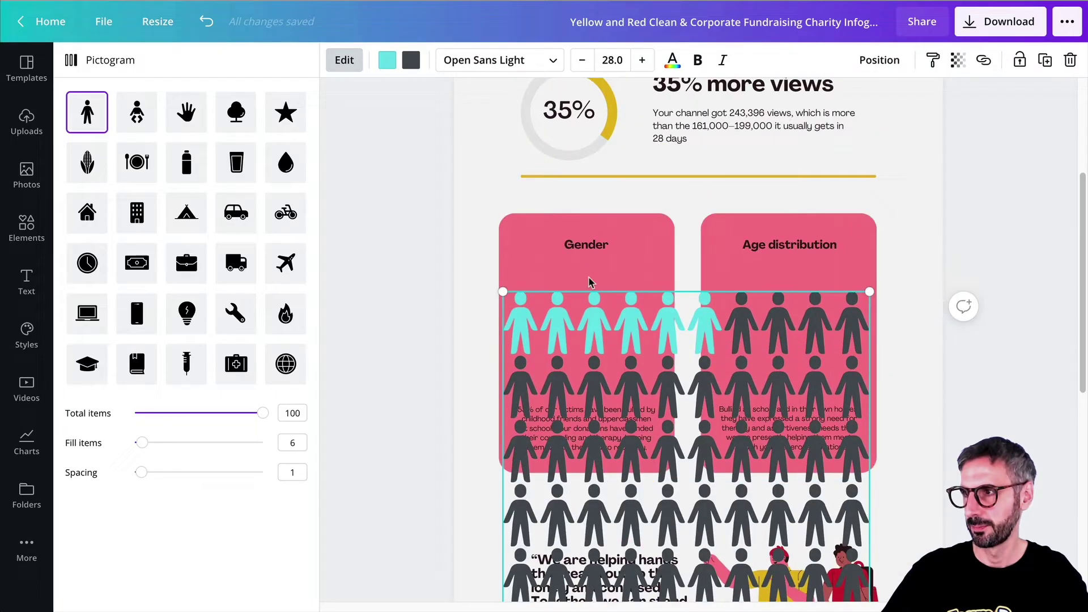
left_click_drag(855, 304, 629, 187)
scroll(627, 524, "down", 2)
scroll(678, 192, "up", 2)
left_click_drag(712, 242, 600, 433)
left_click_drag(559, 491, 594, 318)
left_click_drag(522, 346, 497, 346)
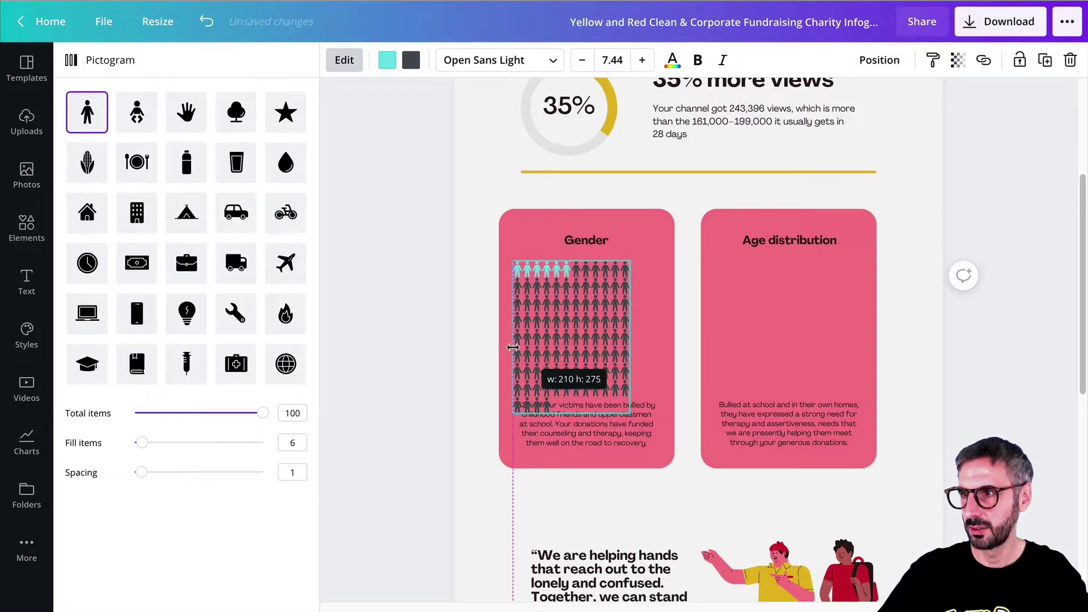
left_click_drag(634, 339, 667, 342)
left_click_drag(589, 327, 591, 329)
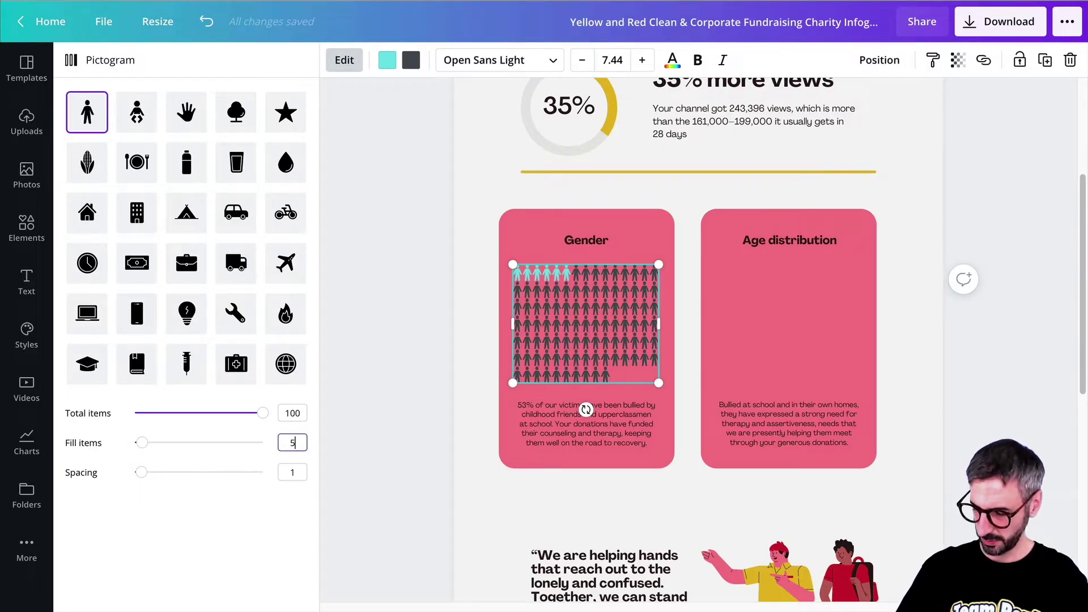
type("4")
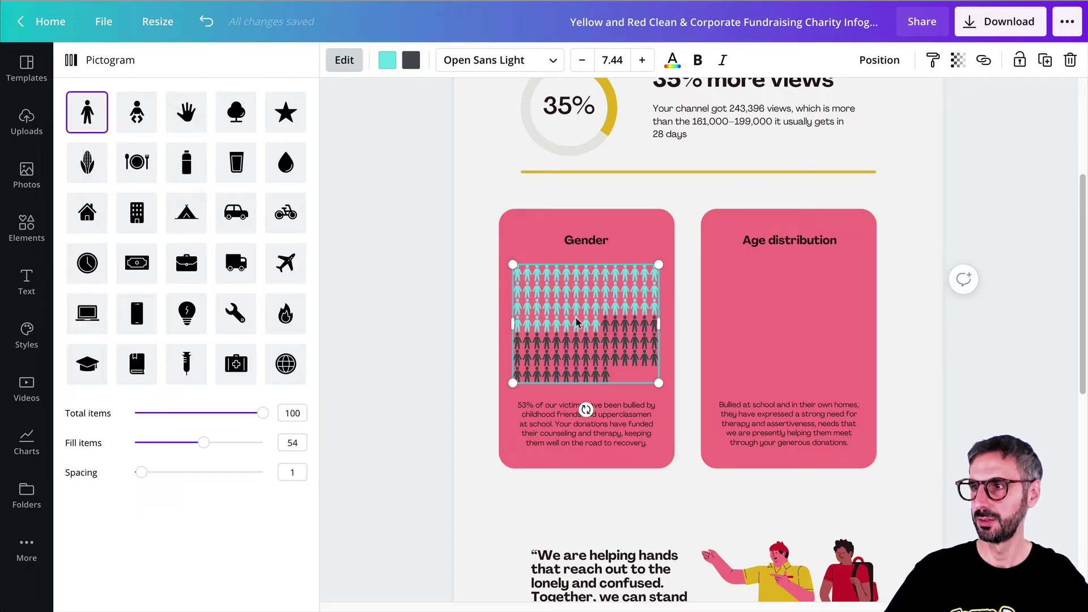
- Make the Gender card background light grey
left_click(653, 237)
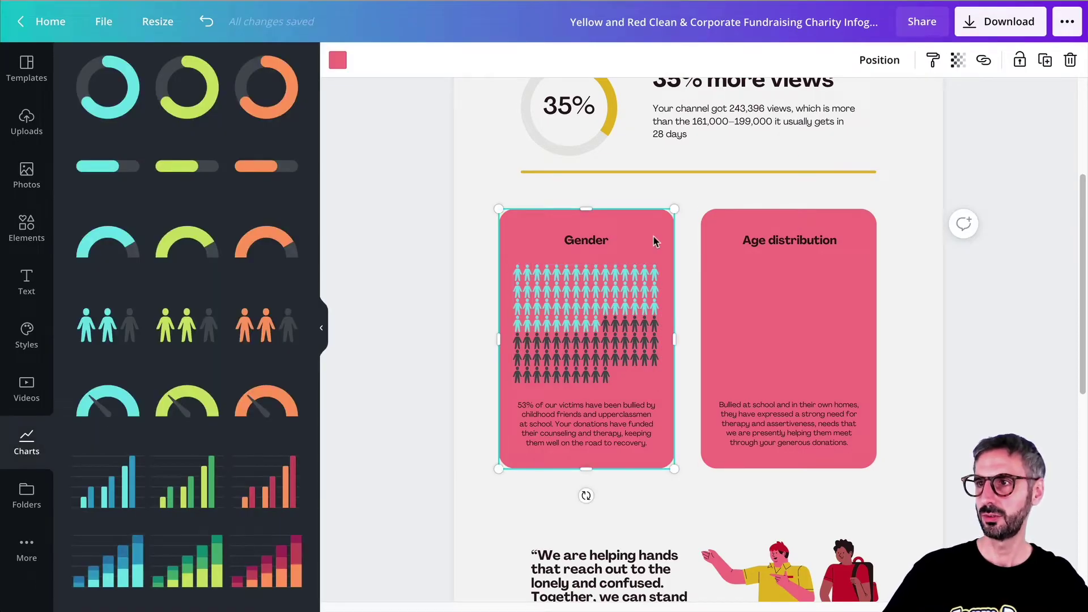
scroll(653, 236, "up", 3)
scroll(653, 236, "down", 2)
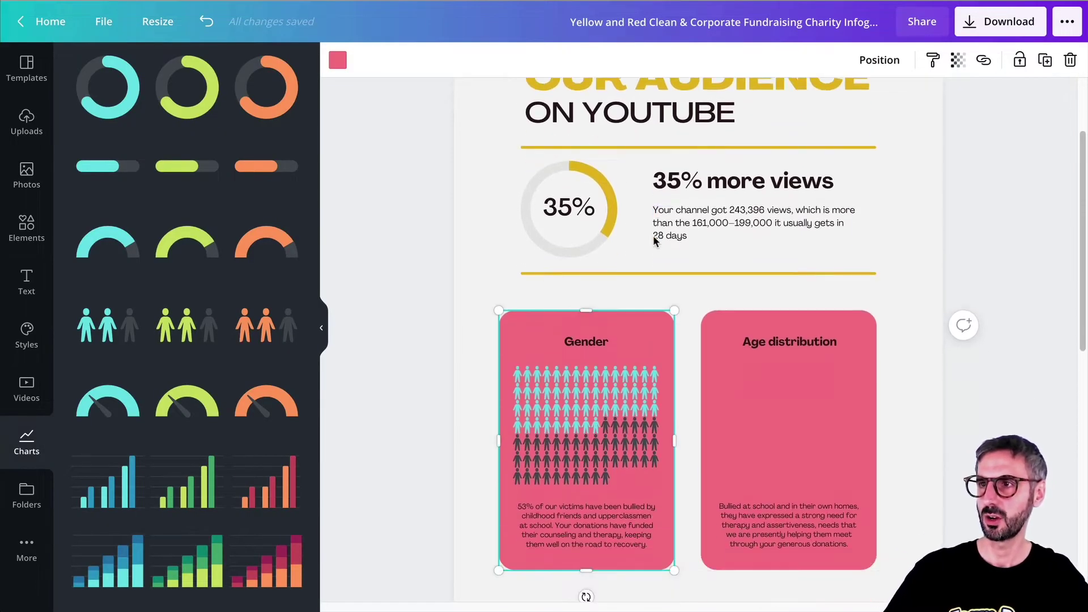
left_click(338, 60)
left_click(126, 244)
- Make the Age distribution card light grey and recolour the pictogram pink and light blue
left_click(842, 418)
left_click(126, 245)
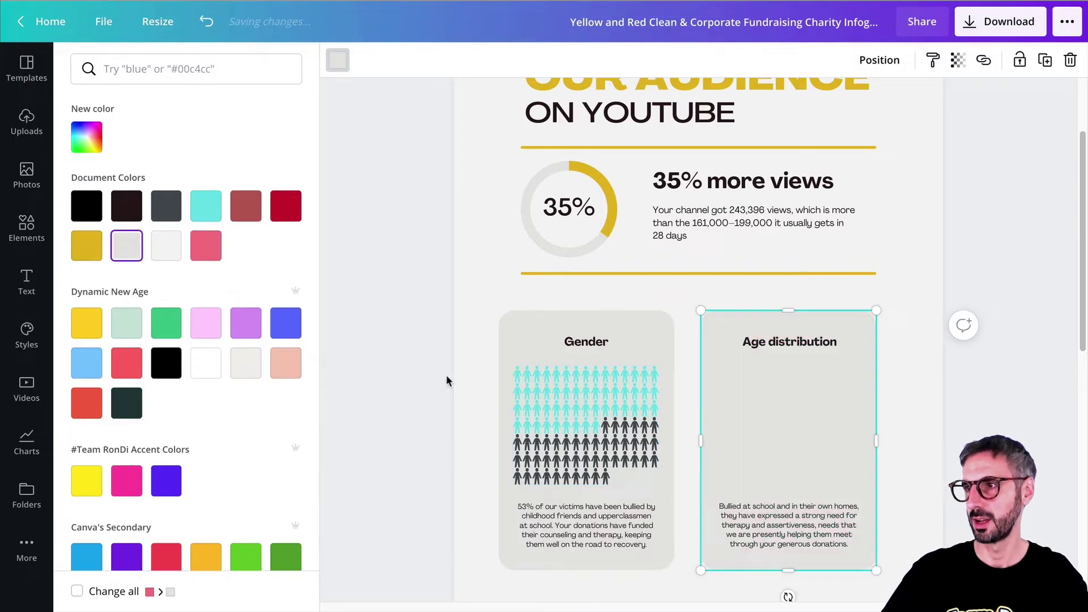
left_click(521, 381)
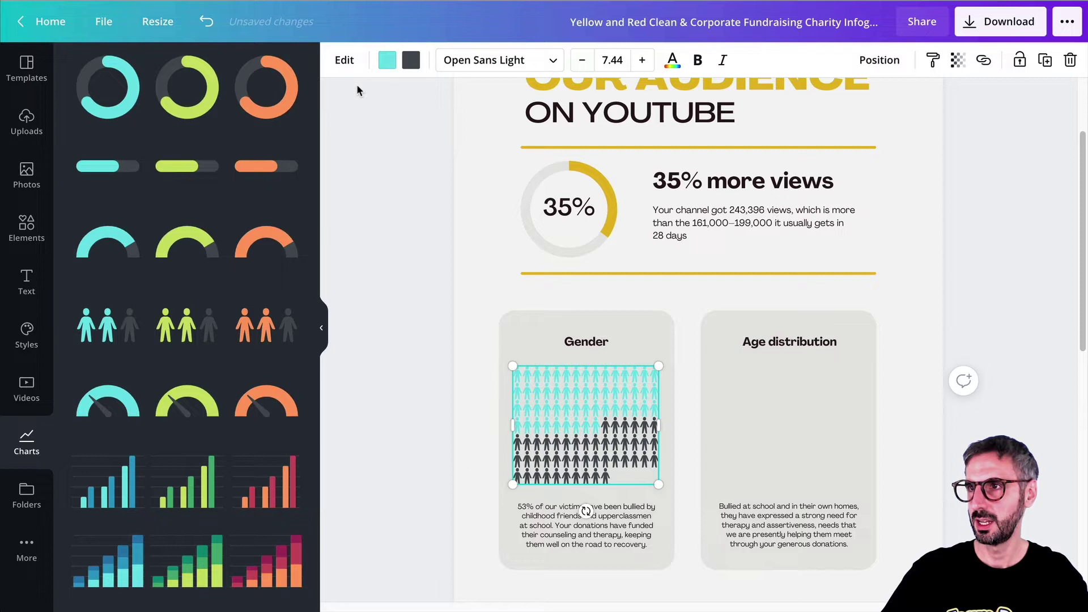
left_click(387, 60)
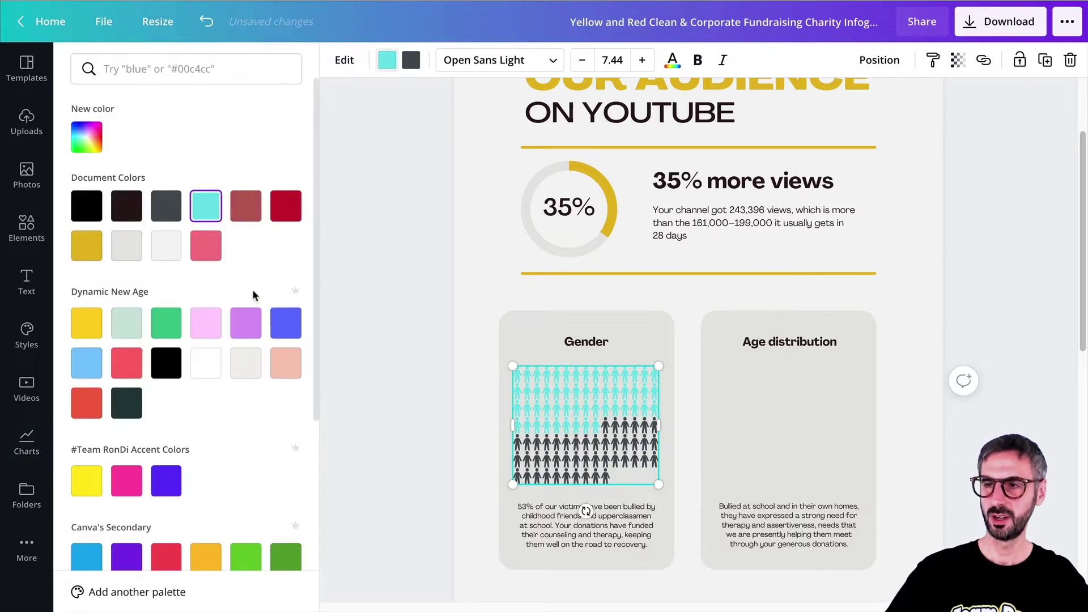
left_click(130, 484)
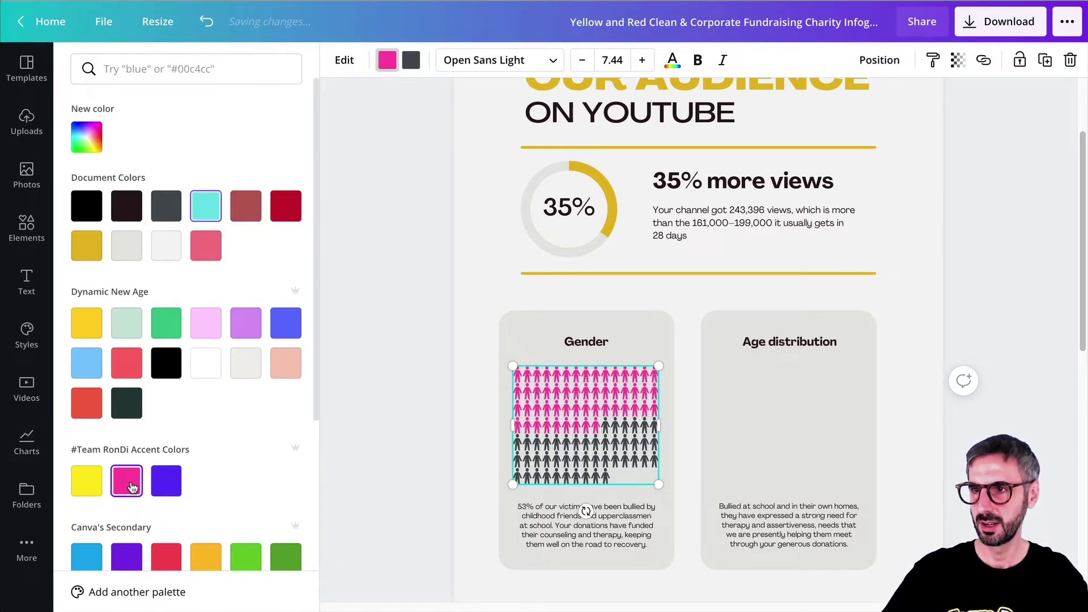
left_click(86, 362)
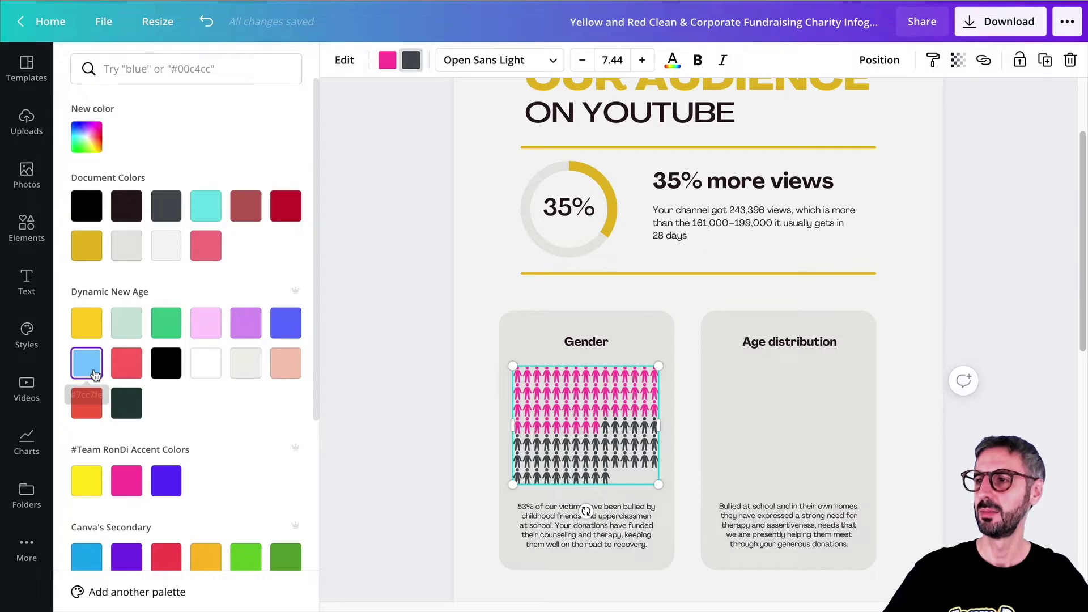
scroll(577, 488, "down", 1)
left_click(576, 514)
- Rewrite the Gender caption to '54.2% of our audience on YouTube is Female. The rest, 46% is male.' and lower it slightly
double_click(577, 508)
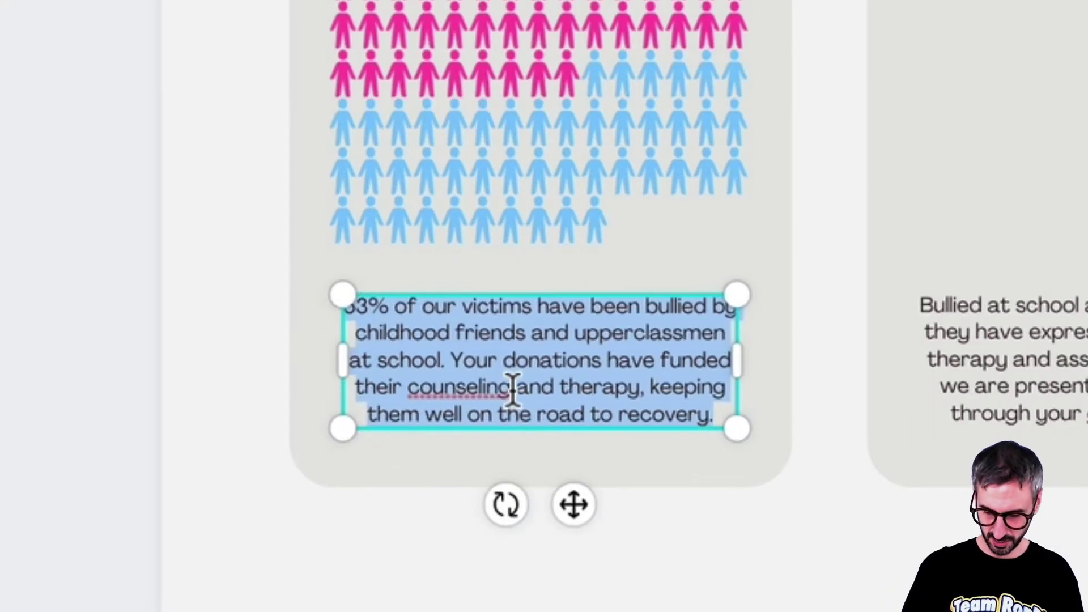
type("54")
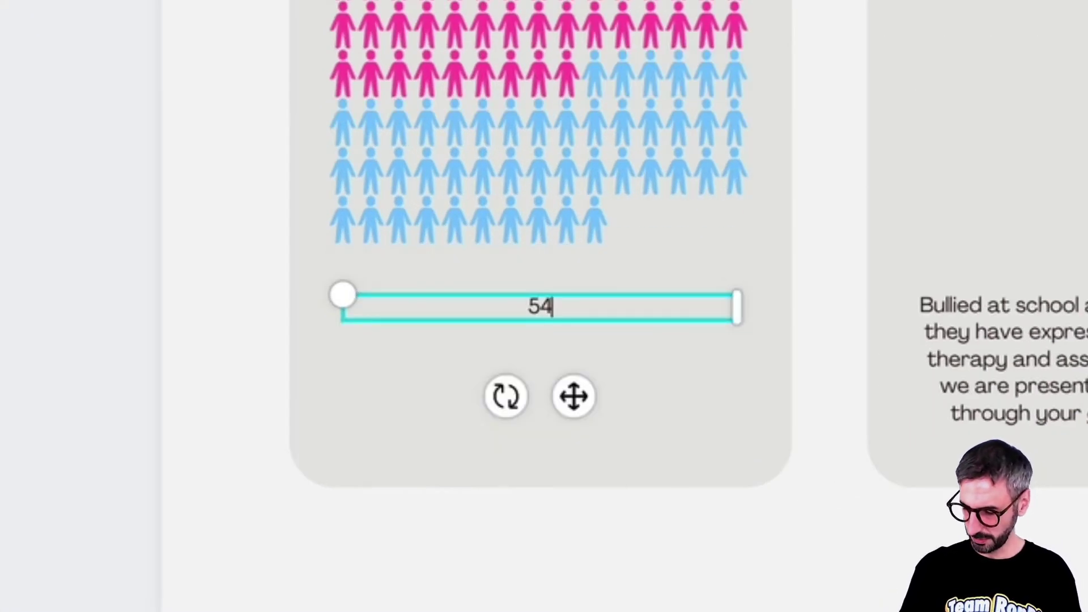
type(".2%")
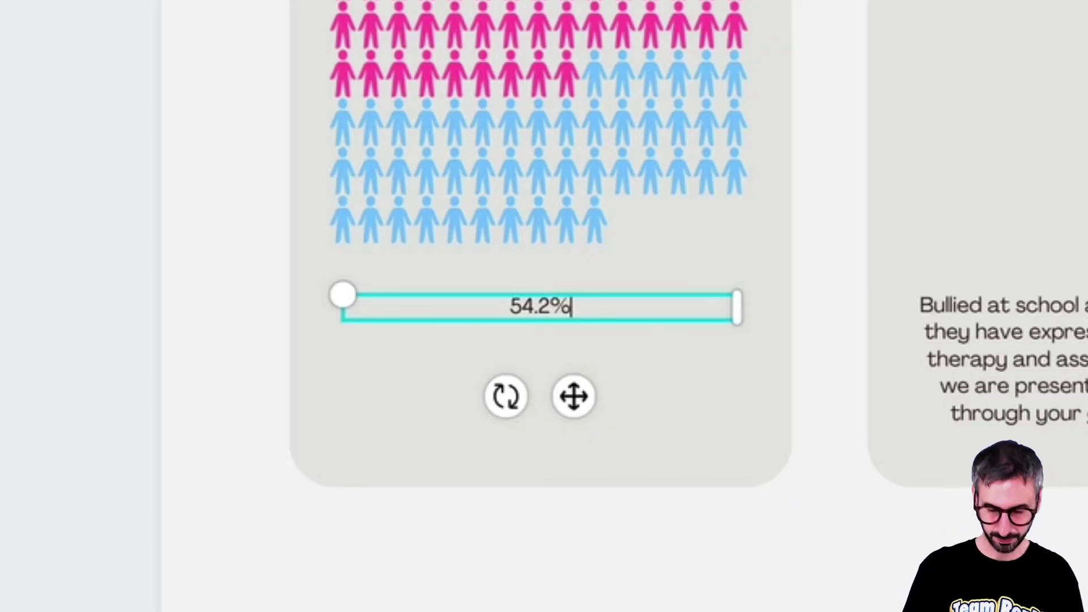
type(" of our au")
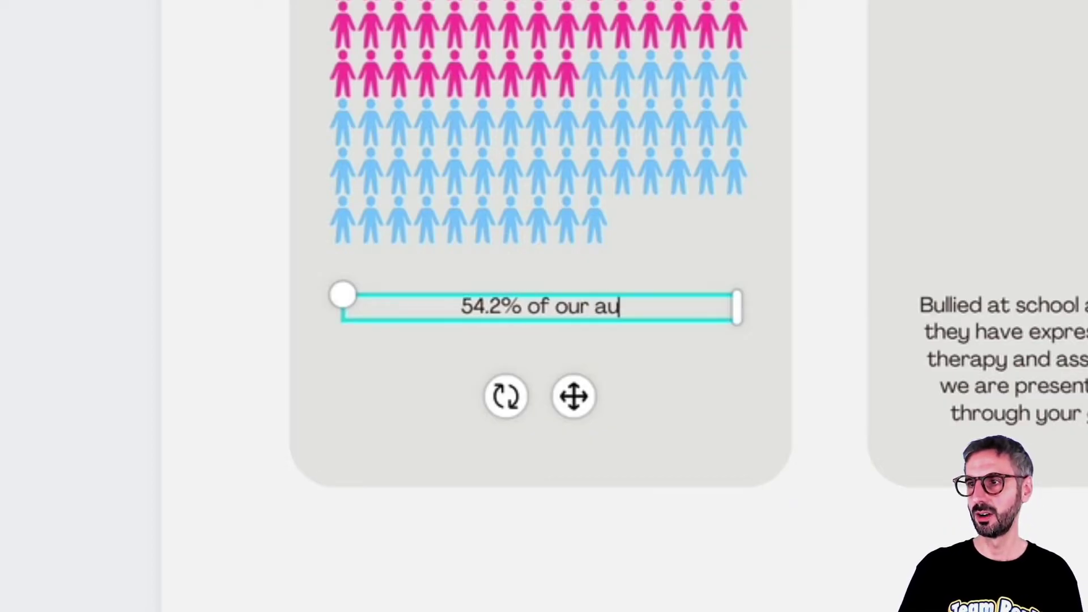
type("dience on You")
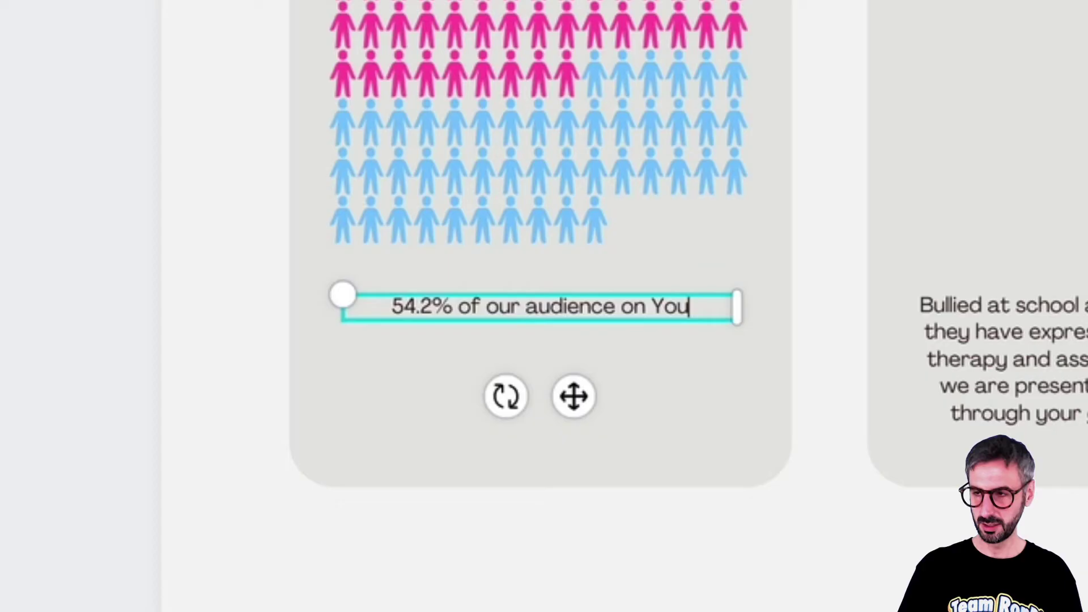
type("Tube is Female. ")
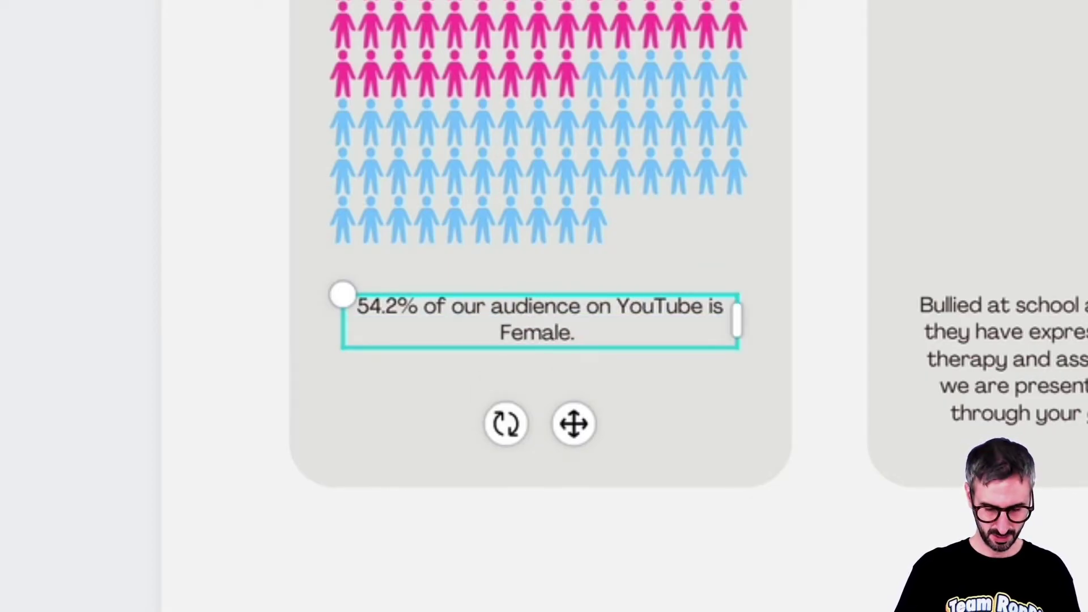
type("The rest")
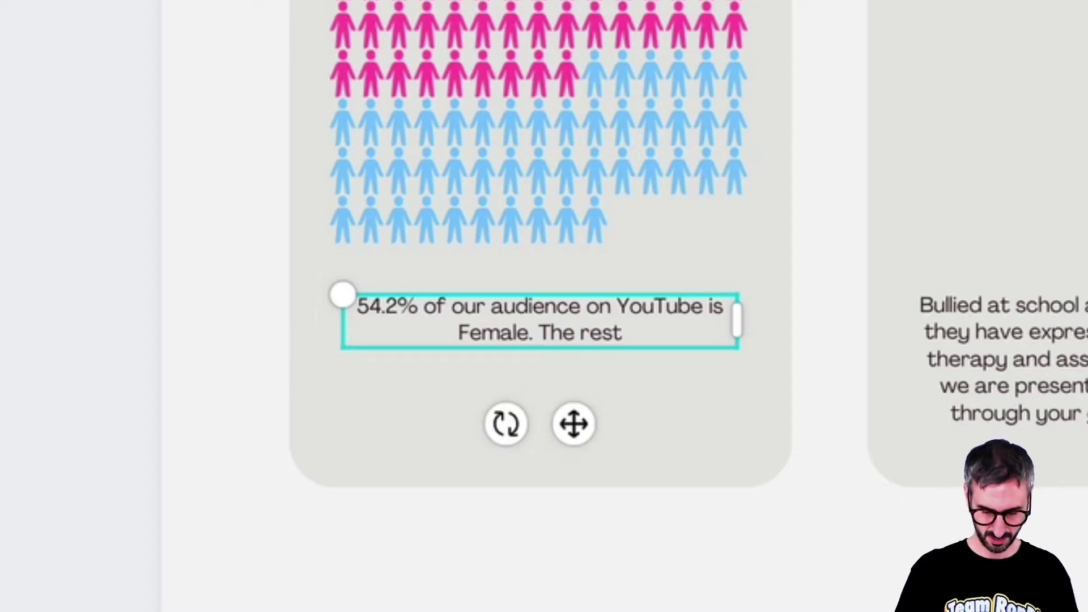
type(", 46")
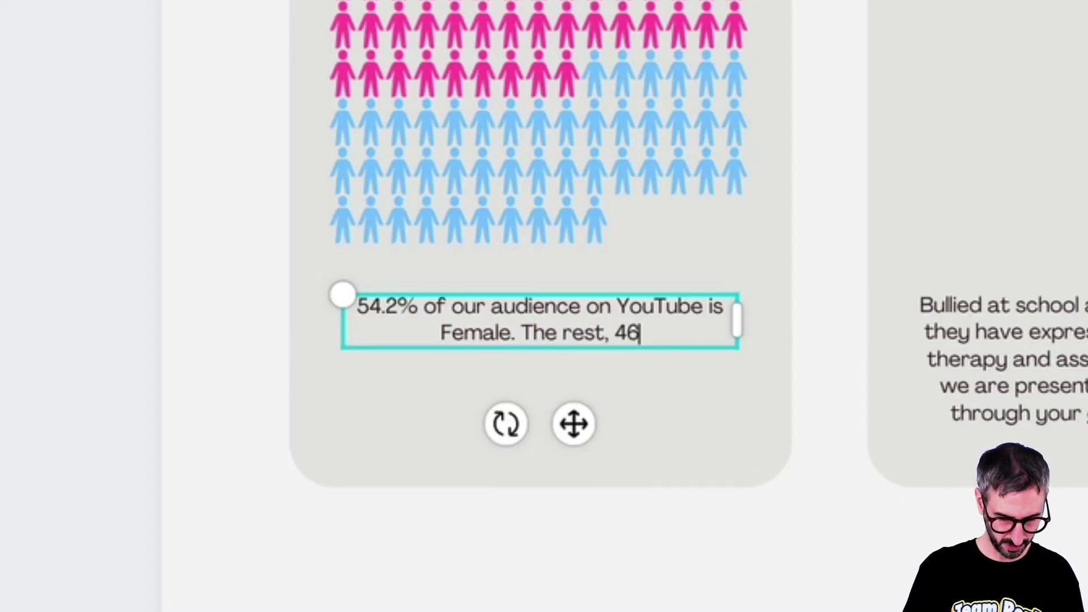
type("% is ")
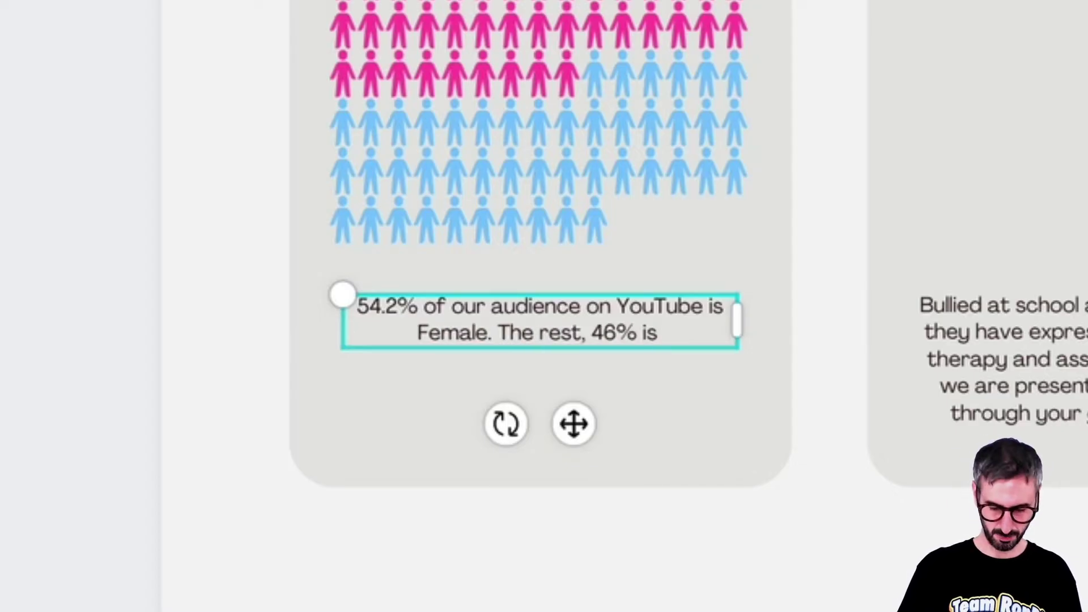
type("male")
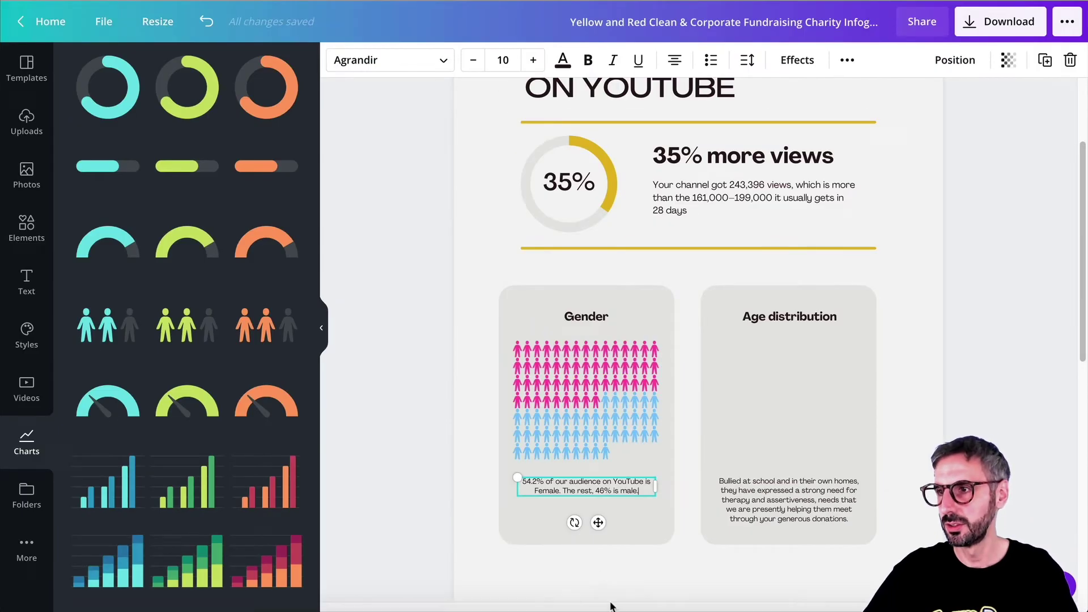
type(".")
left_click(631, 521)
left_click_drag(604, 488, 604, 504)
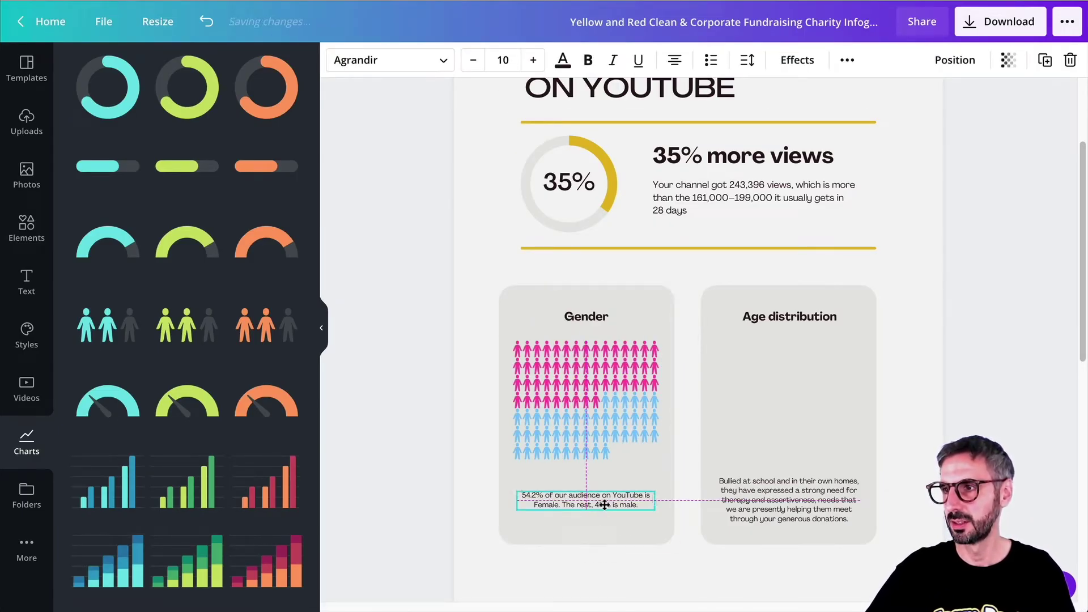
left_click(599, 405)
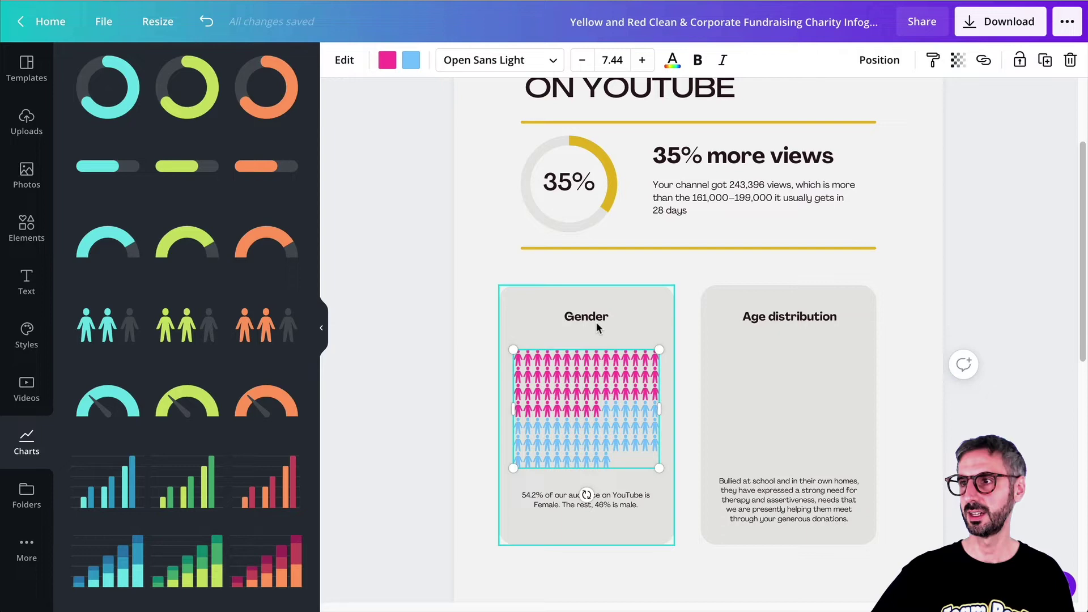
- Position the pasted age-range bar chart (13–17 to 65+) beside the Age distribution card
left_click(891, 385)
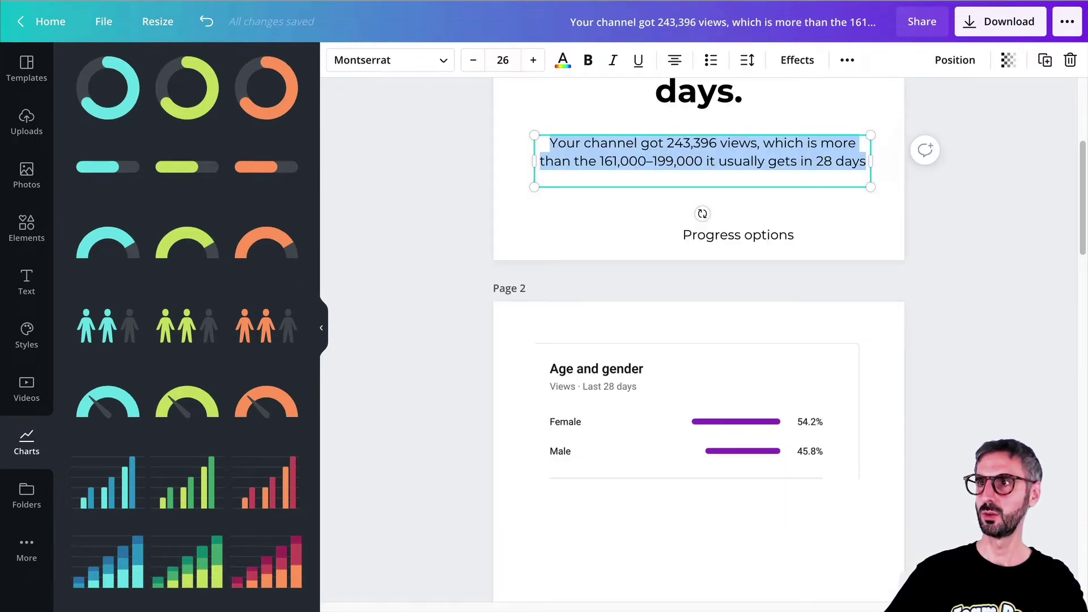
scroll(651, 351, "down", 8)
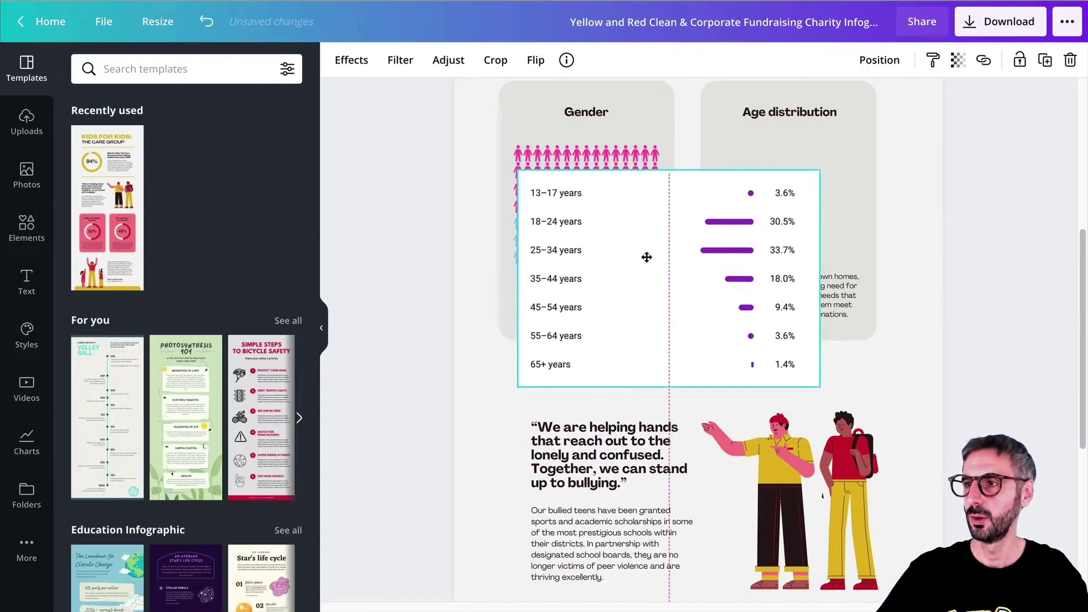
left_click_drag(643, 255, 640, 411)
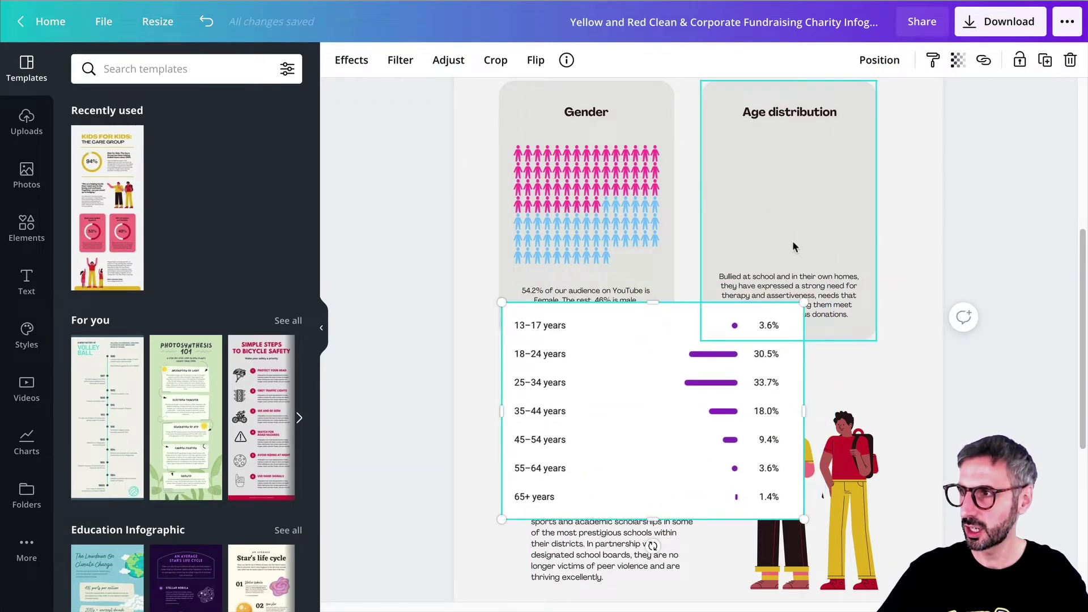
mouse_move(546, 367)
left_mouse_down()
mouse_move(560, 296)
mouse_move(531, 327)
mouse_move(559, 384)
left_mouse_up()
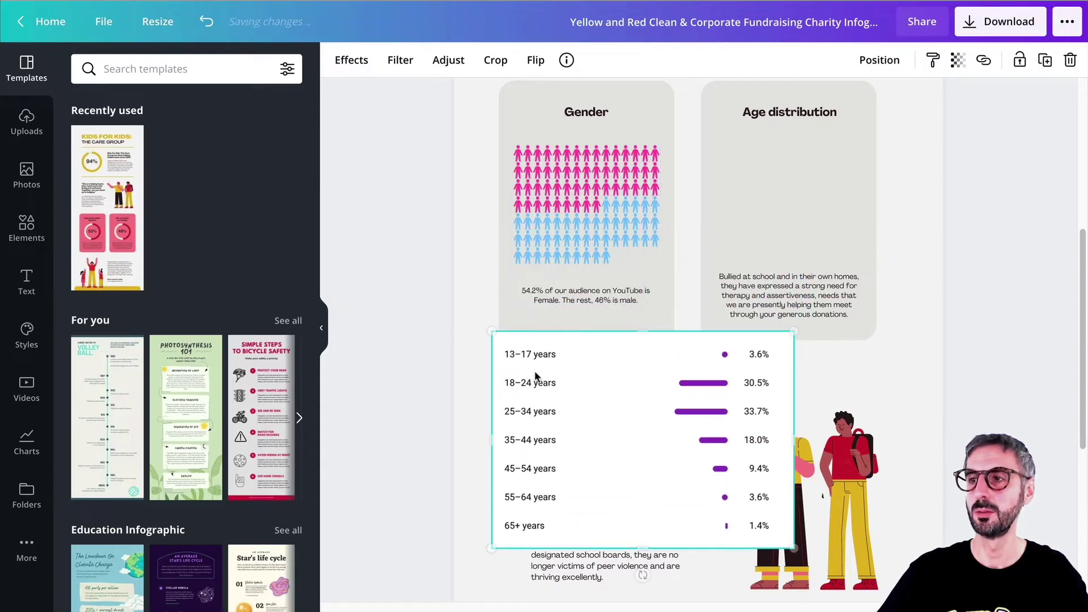
key("ctrl+z")
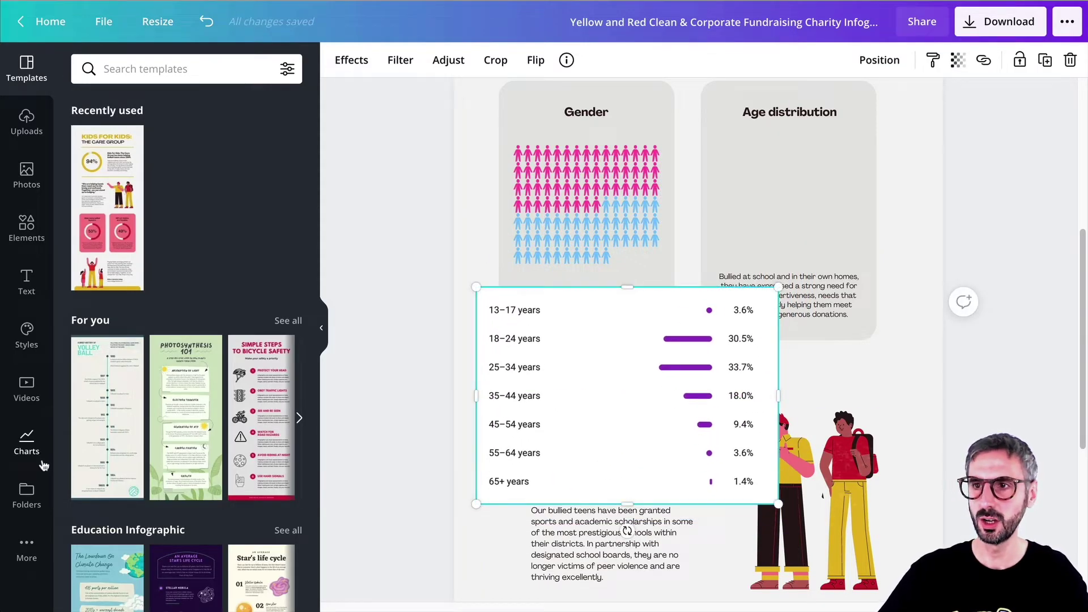
- Insert the green column bar chart with Item 1–5 placeholder data from the Charts collection
left_click(26, 445)
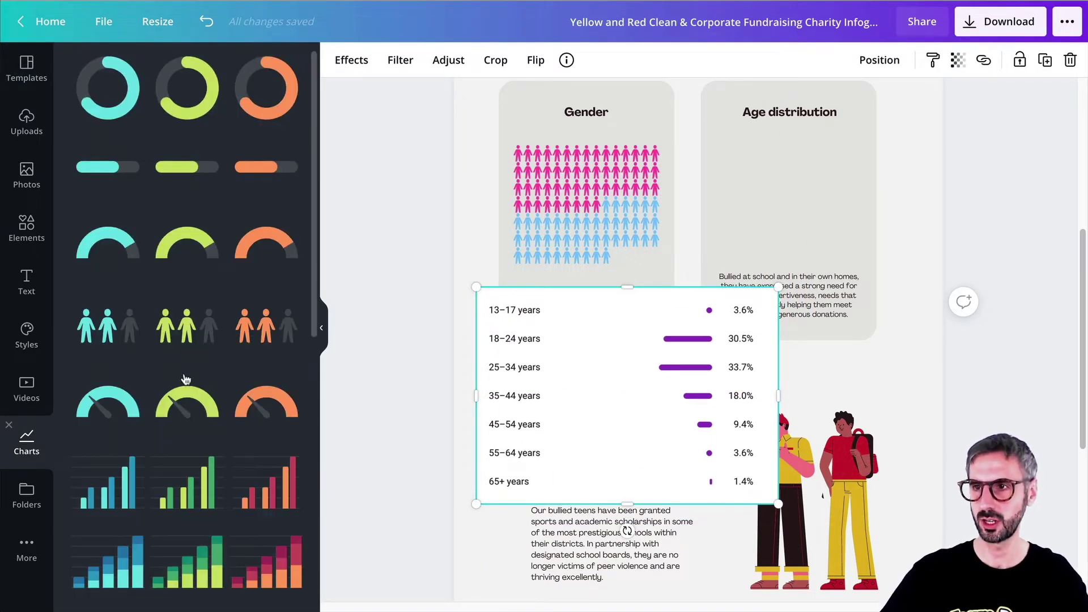
scroll(184, 388, "down", 5)
scroll(184, 388, "down", 2)
scroll(184, 390, "down", 4)
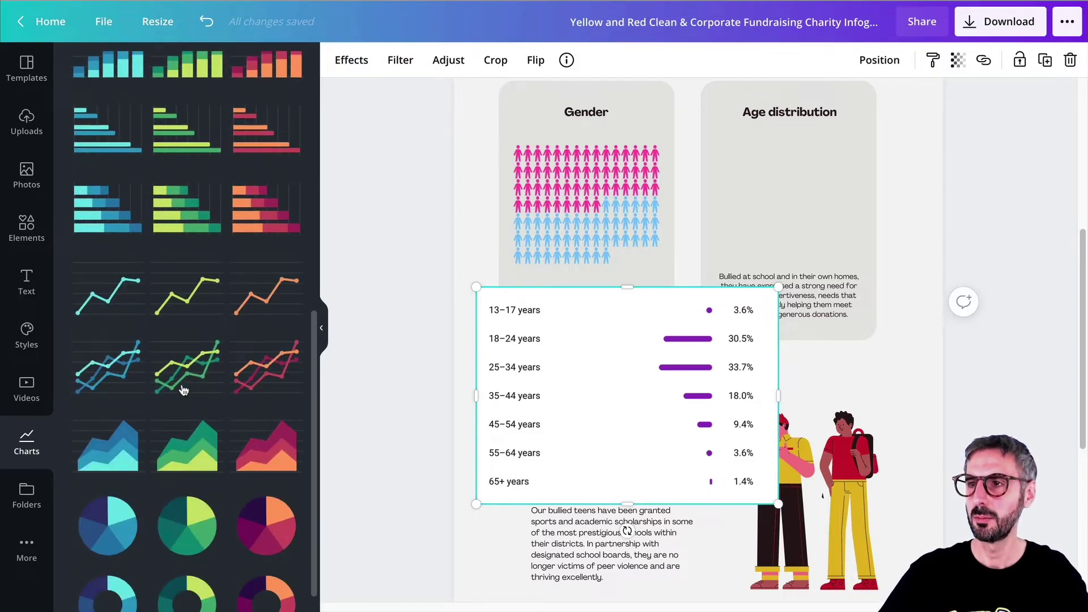
scroll(181, 393, "up", 4)
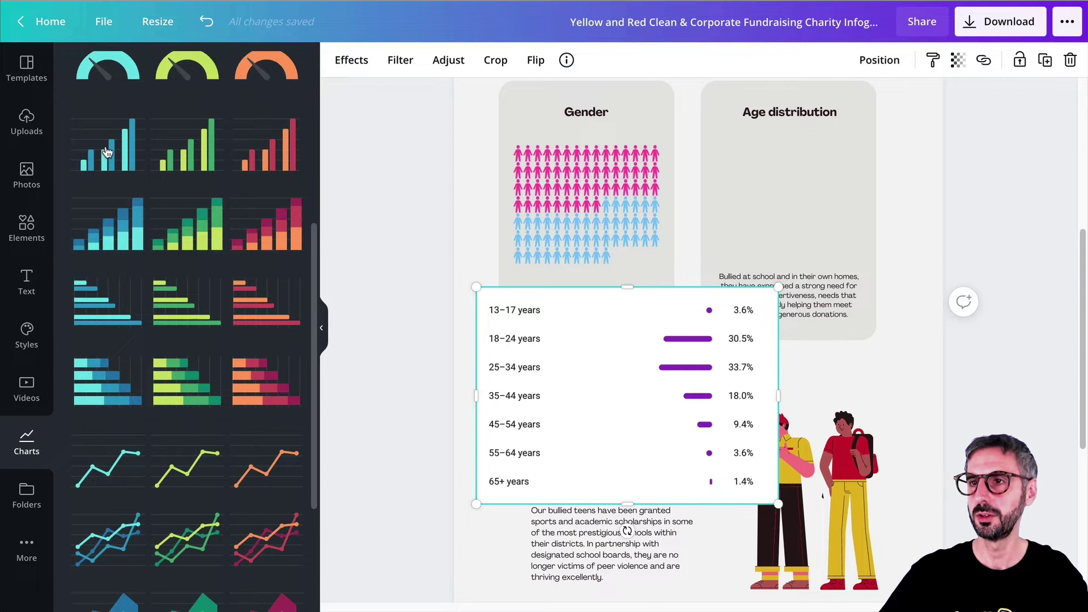
left_click(183, 161)
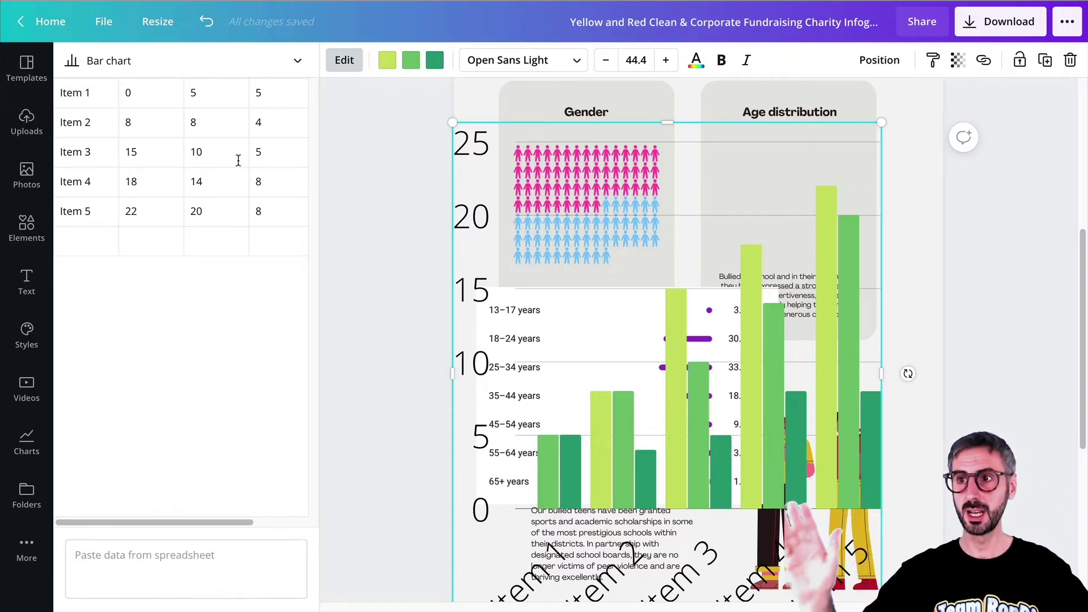
- Clear all values from the third data series in the chart table
left_click(278, 90)
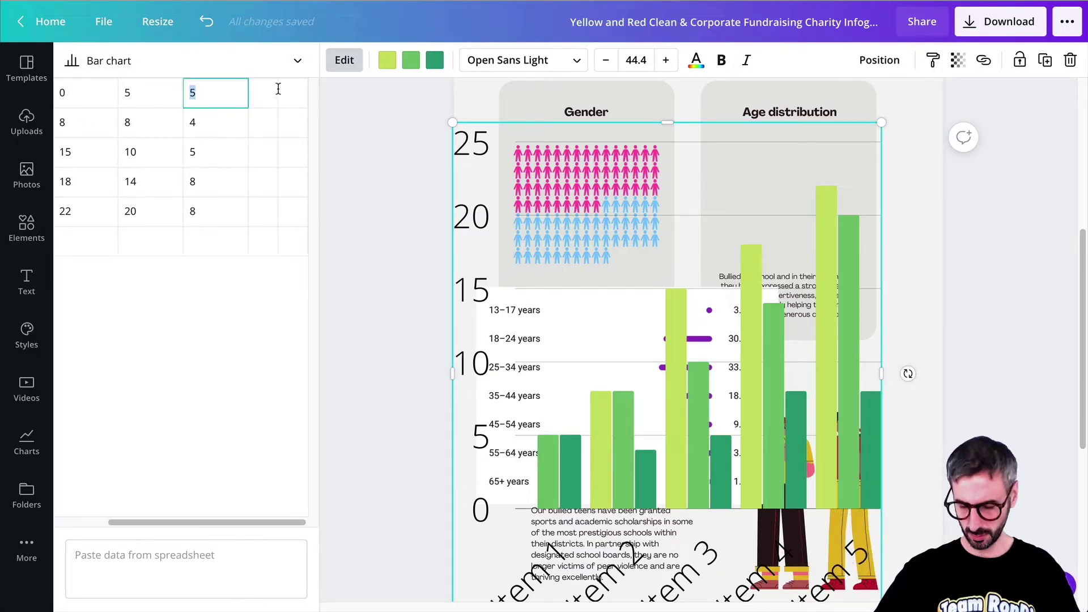
key("Down")
key("BackSpace")
key("Down")
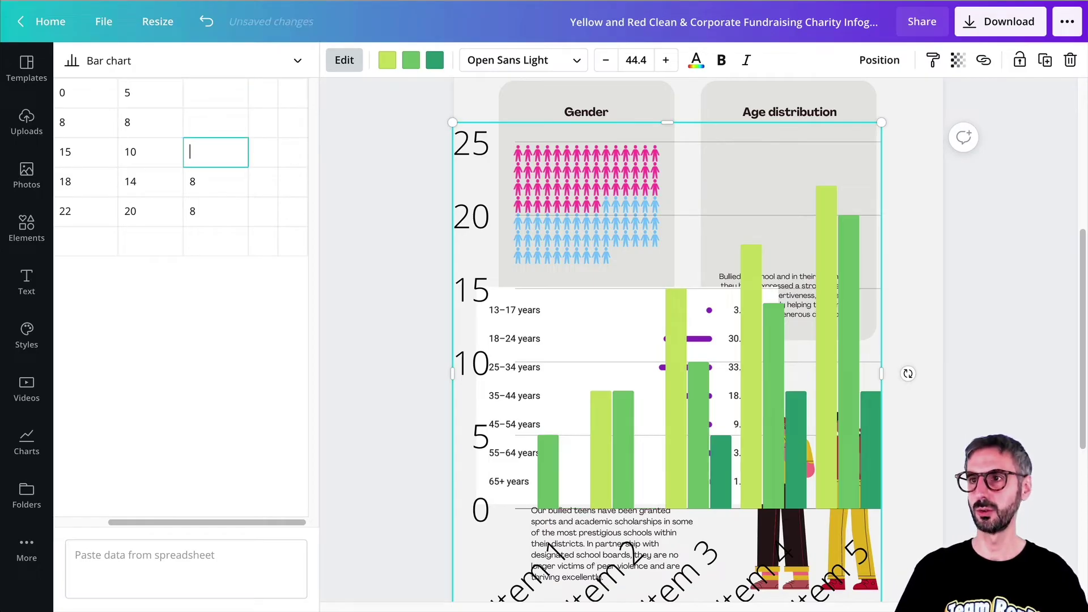
key("BackSpace")
key("Down")
key("BackSpace")
key("Down")
key("BackSpace")
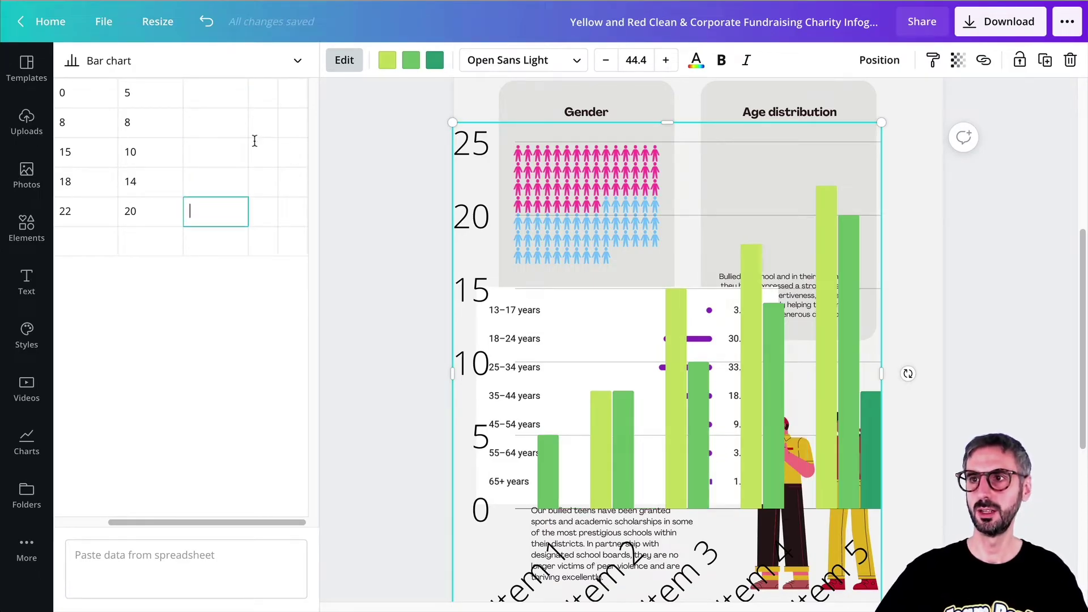
- Clear the other extra series and remove the emptied columns, leaving one series
left_click(154, 91)
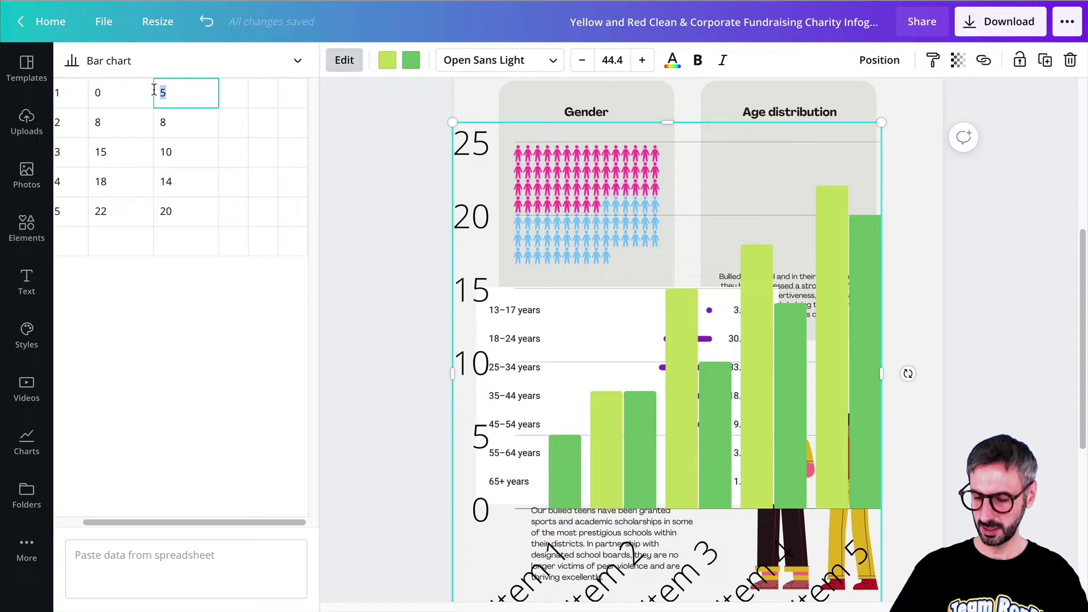
key("Down")
key("BackSpace")
key("Down")
key("BackSpace")
key("Down")
key("BackSpace")
key("Down")
key("BackSpace")
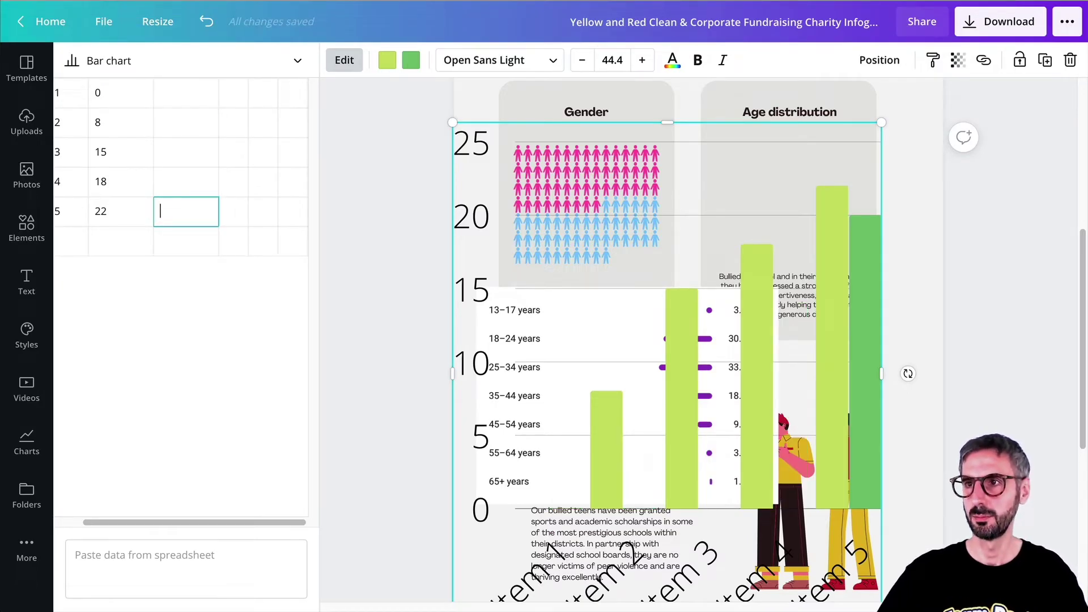
left_click(207, 449)
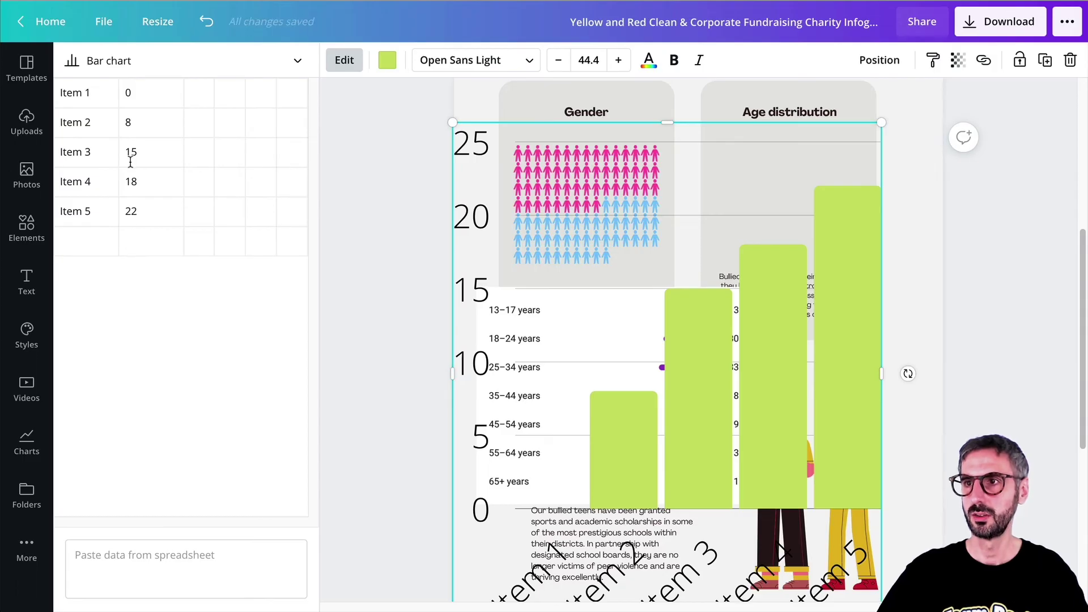
- Start renaming the Item labels to age ranges, entering 13-17 then 18
left_click(83, 92)
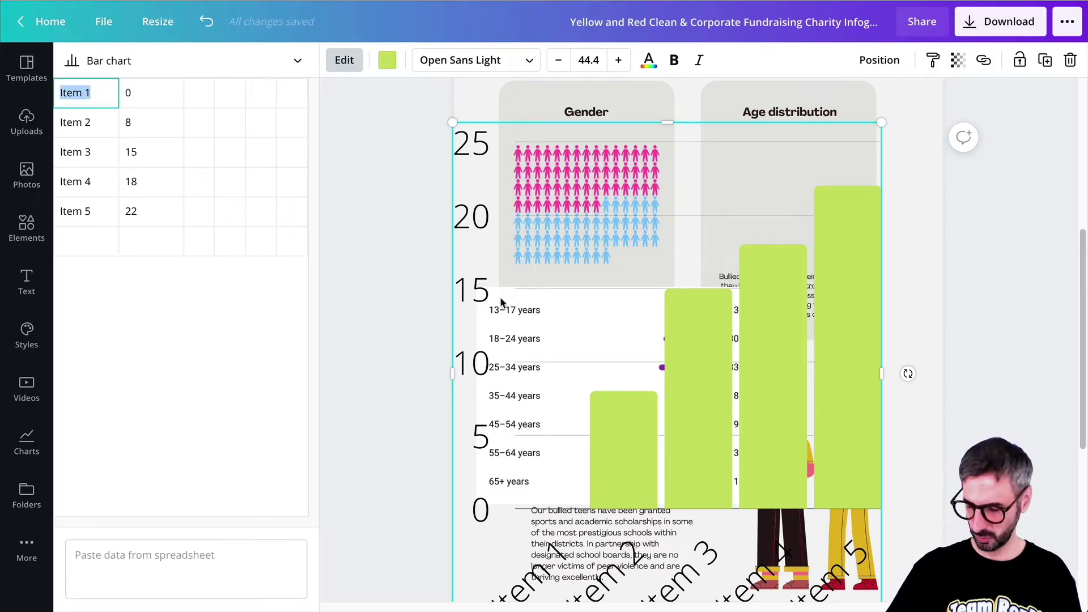
type("1")
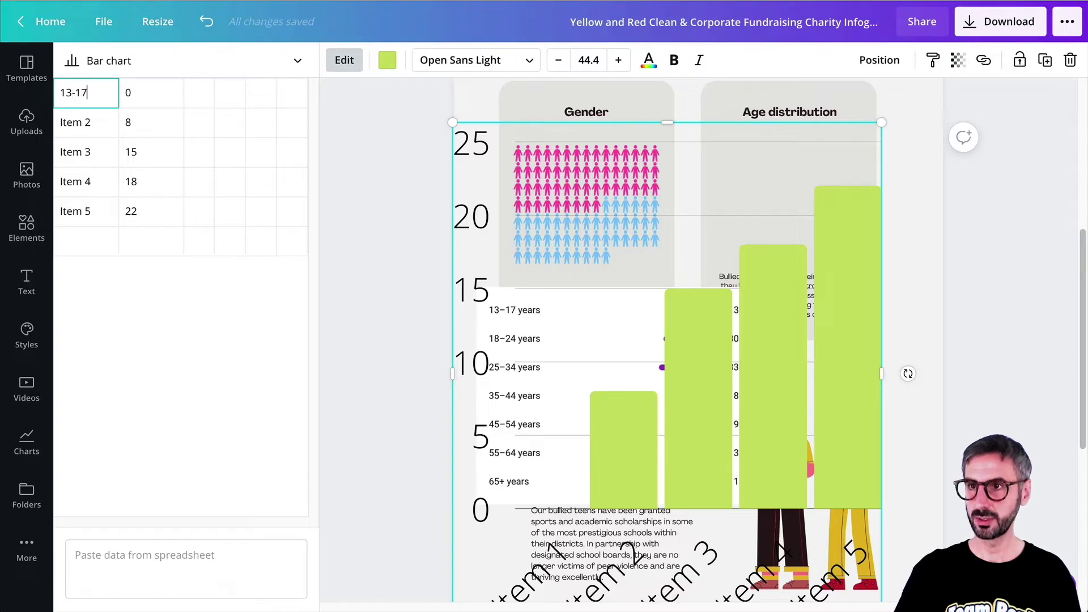
type("3-17")
key("Return")
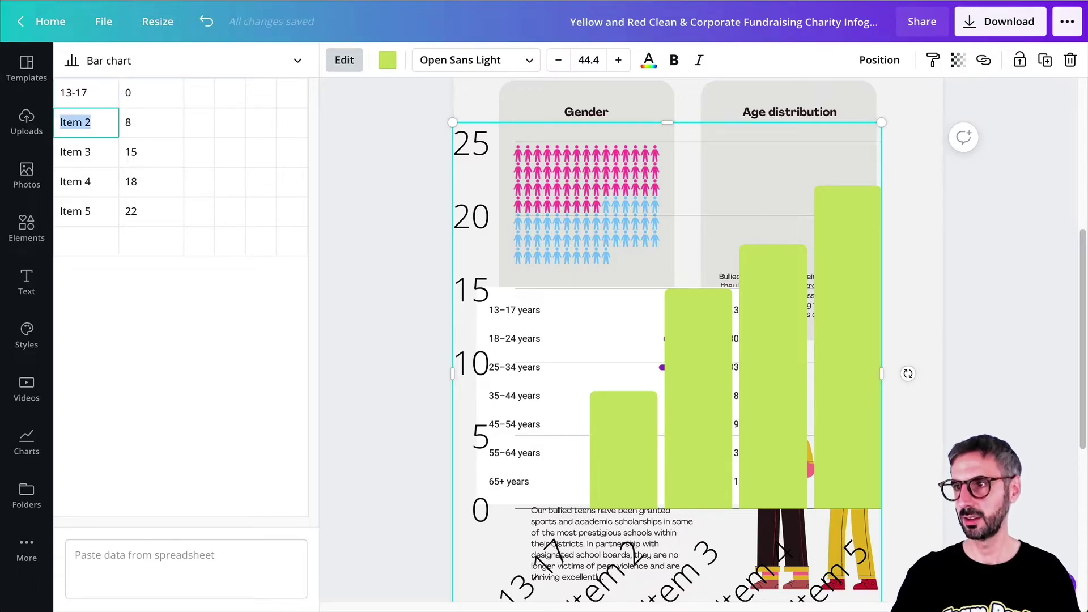
type("18-24")
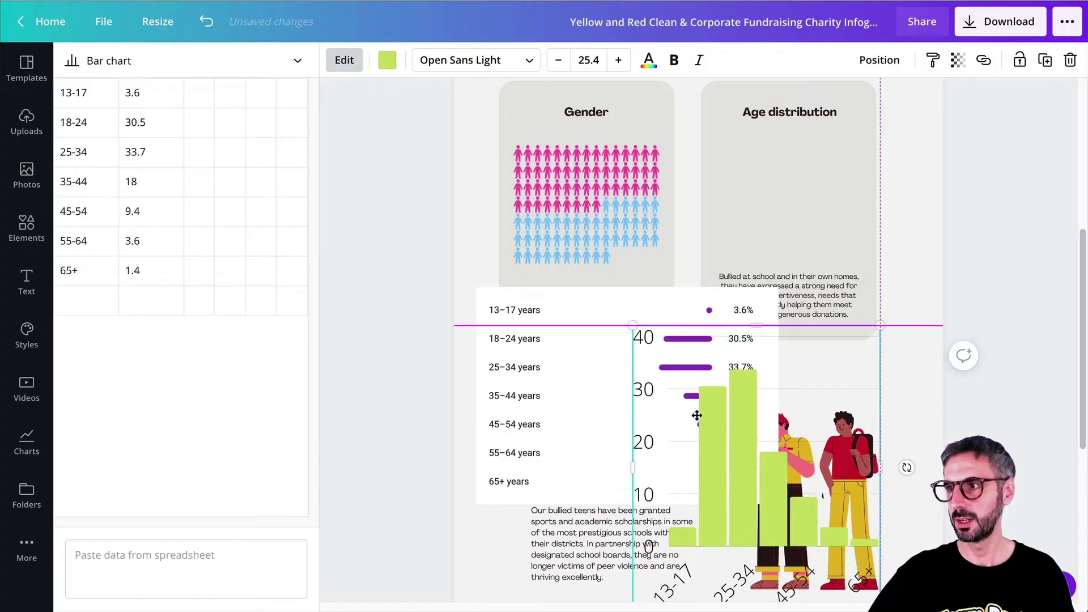
- Move and shrink the green chart toward the age card and delete the old purple bar list
left_click_drag(697, 415, 657, 278)
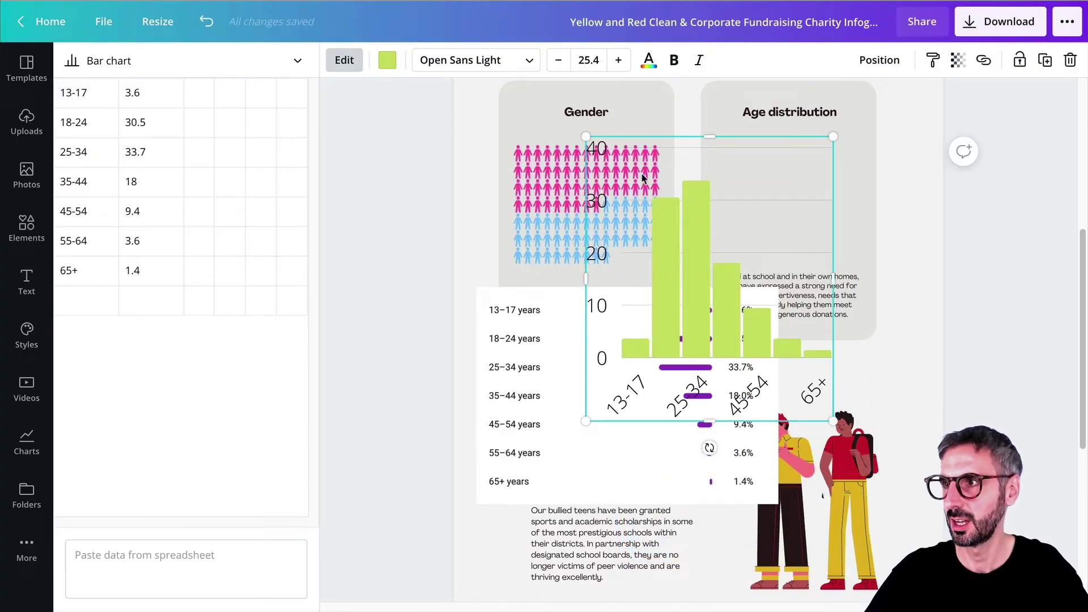
left_click_drag(583, 138, 683, 245)
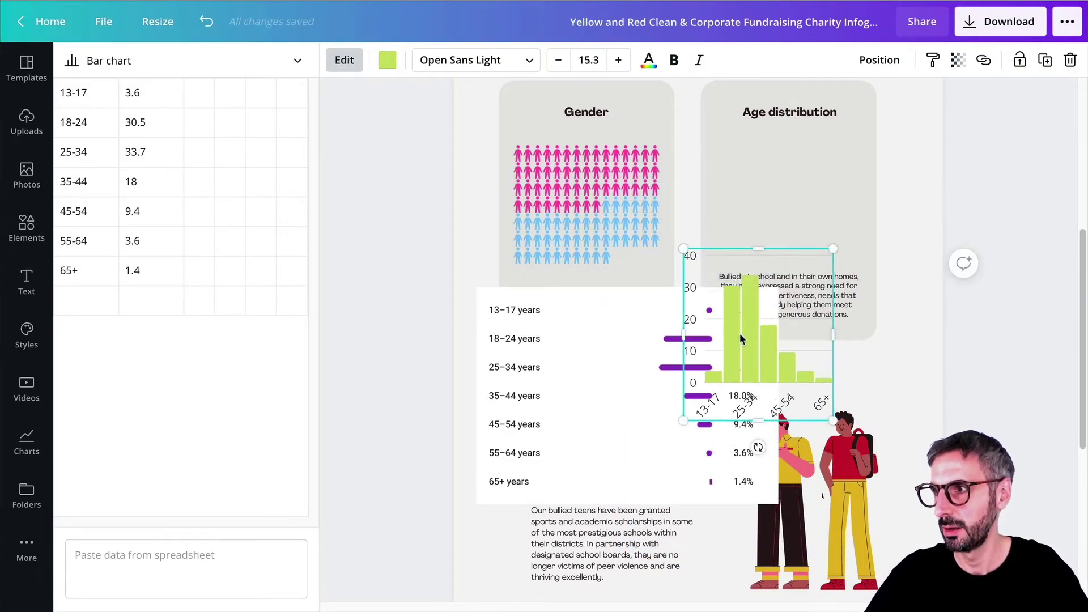
left_click_drag(739, 333, 774, 193)
left_click(667, 381)
key("Delete")
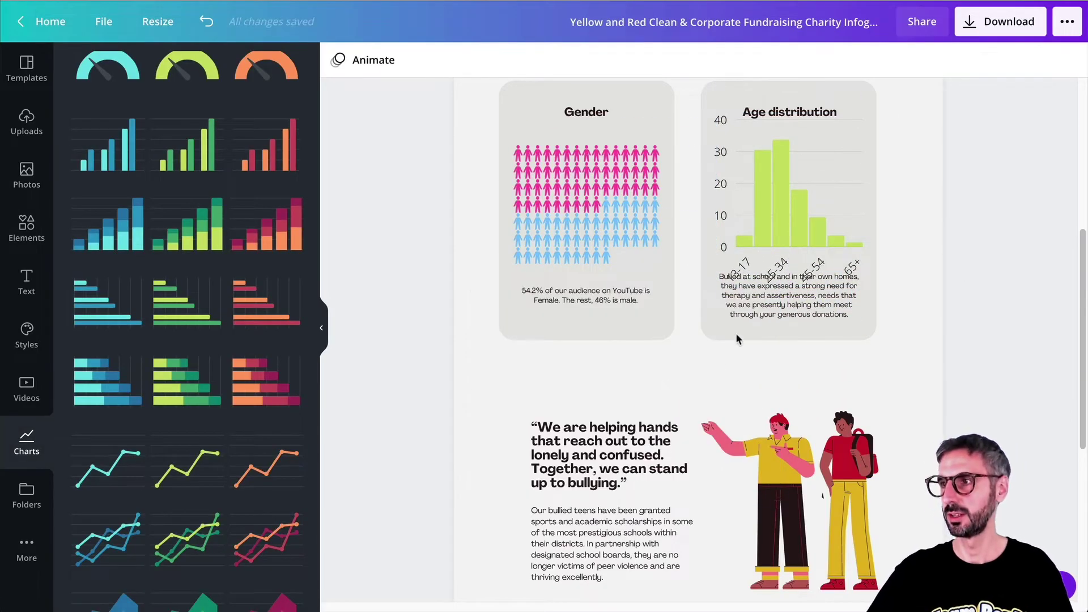
- Resize the chart to fit the Age distribution card with all seven age labels showing
left_click(771, 306)
left_click(774, 217)
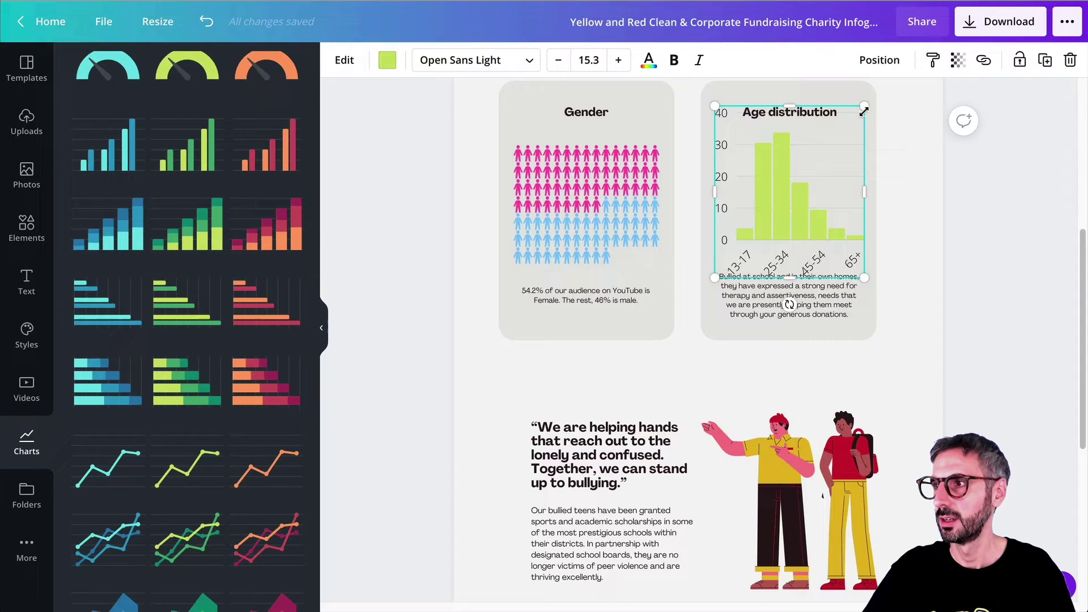
left_click_drag(864, 110, 833, 152)
left_click_drag(755, 207, 770, 197)
left_click_drag(844, 198, 870, 201)
left_click_drag(788, 199, 777, 197)
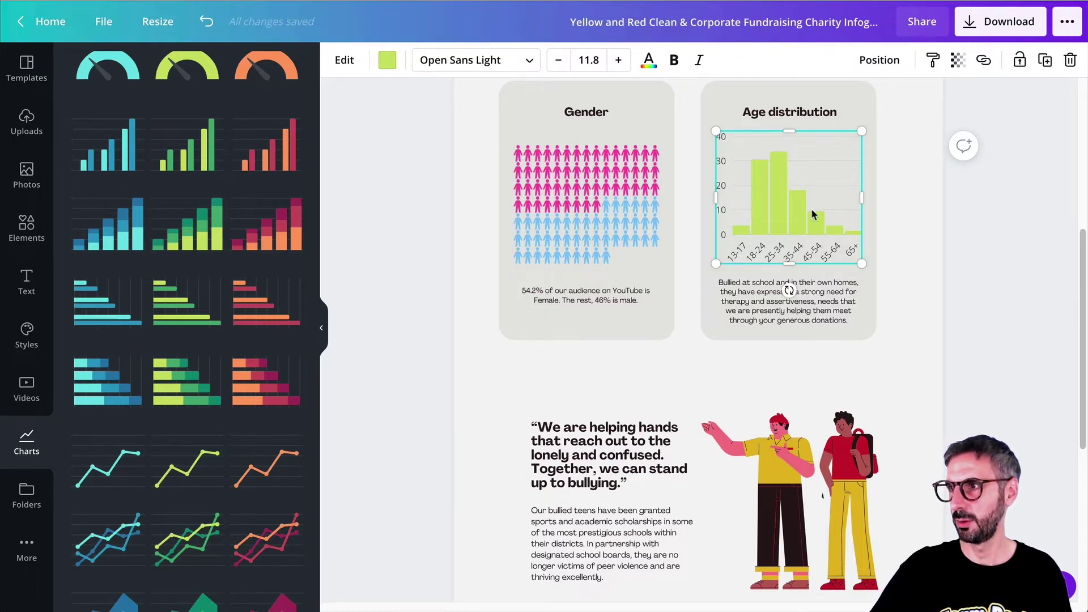
- Change the age caption to 'The bulk of our YouTube audience is aged 18-44' and move it below the chart
double_click(746, 306)
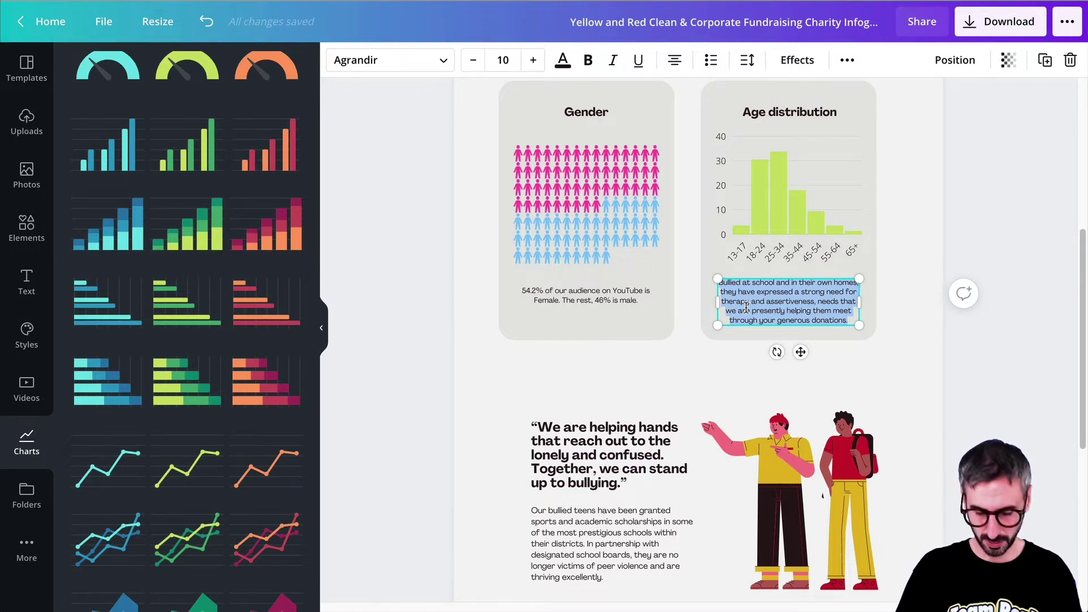
type("The bulk of ")
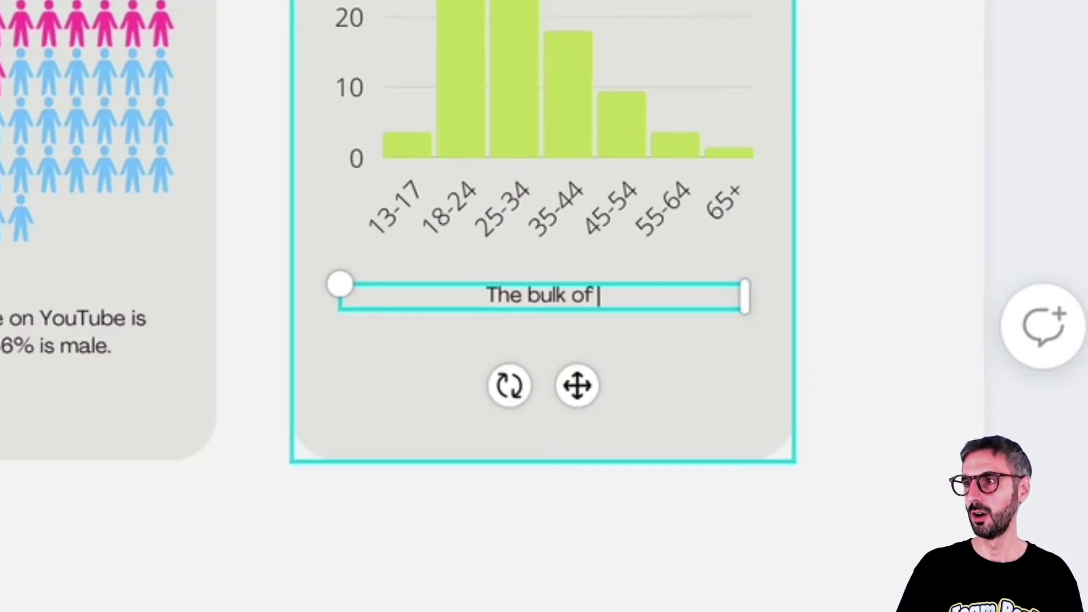
type("our YouTu")
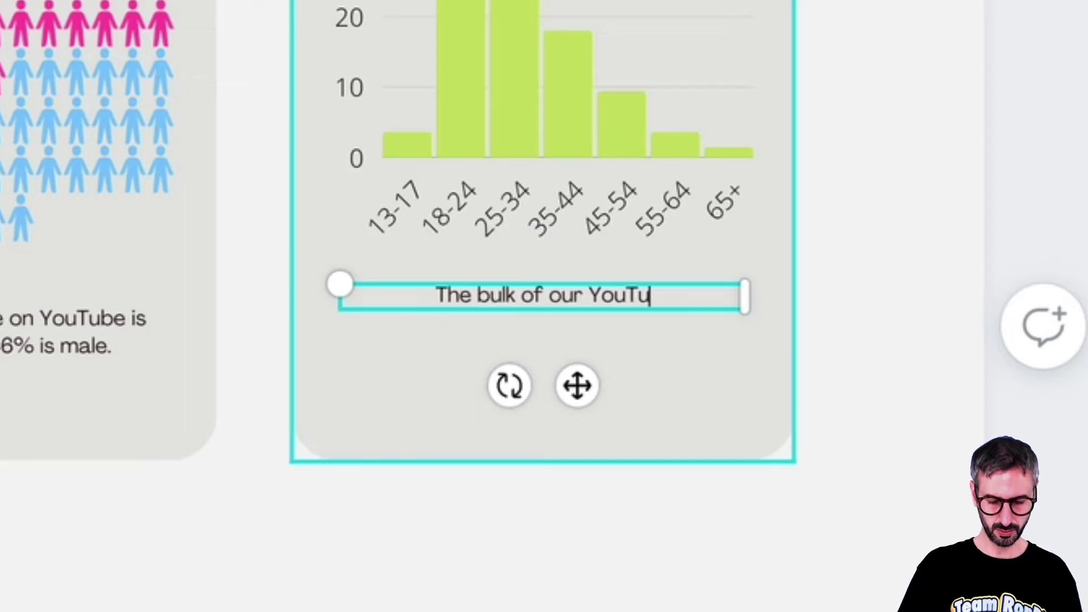
type("be audience ")
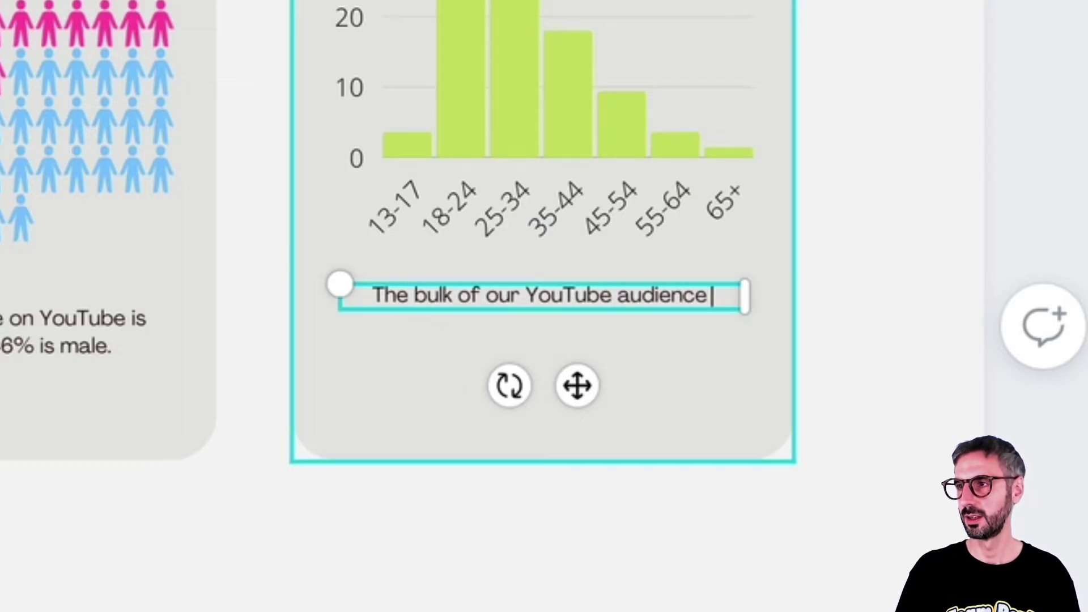
type("is aged ")
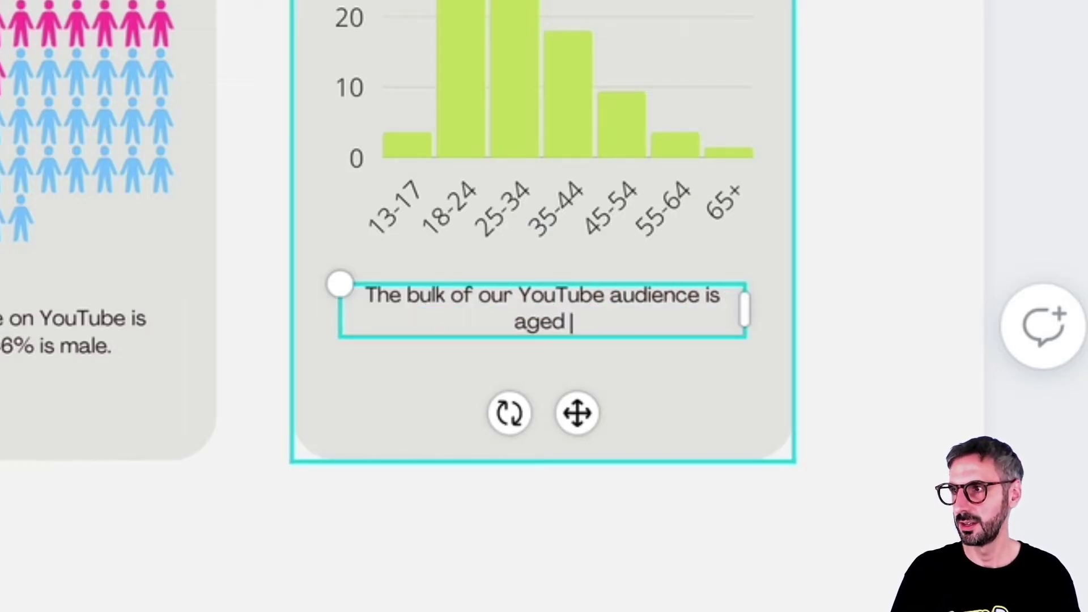
type("18-")
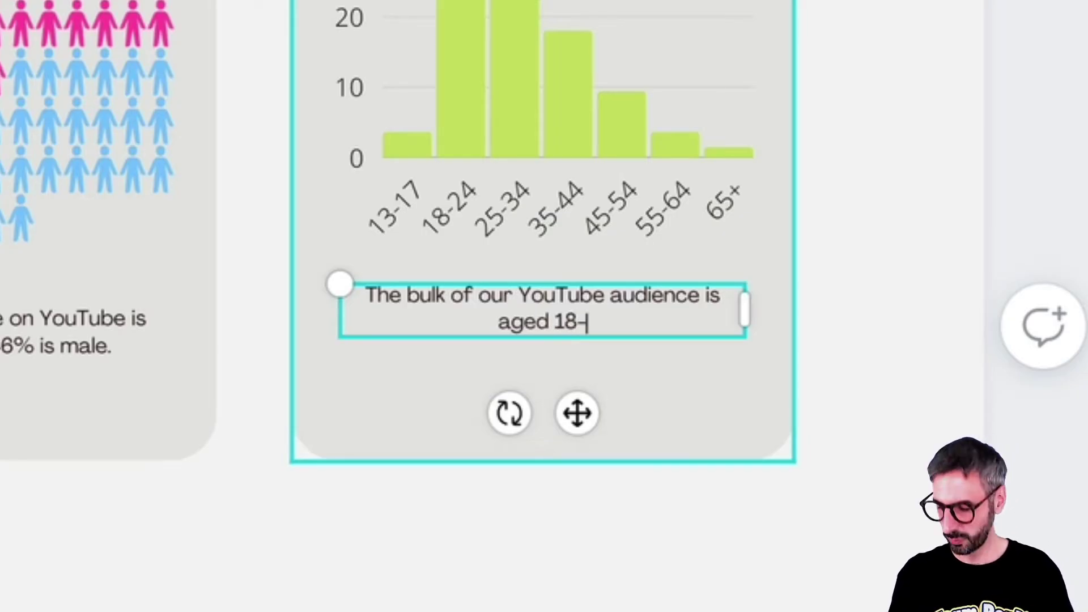
type("44.")
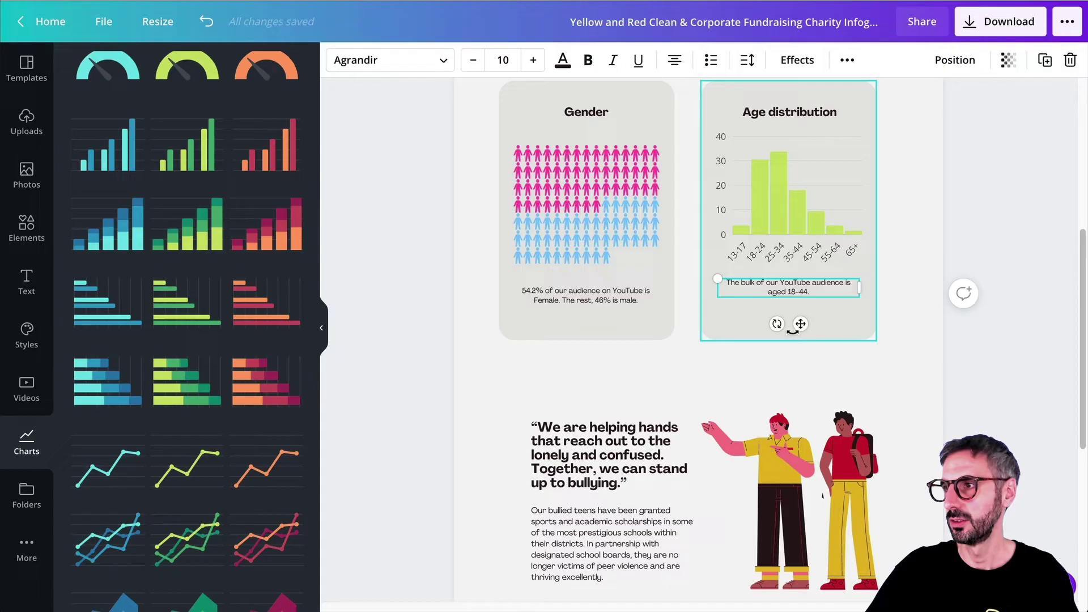
left_click(910, 345)
left_click_drag(811, 282, 808, 296)
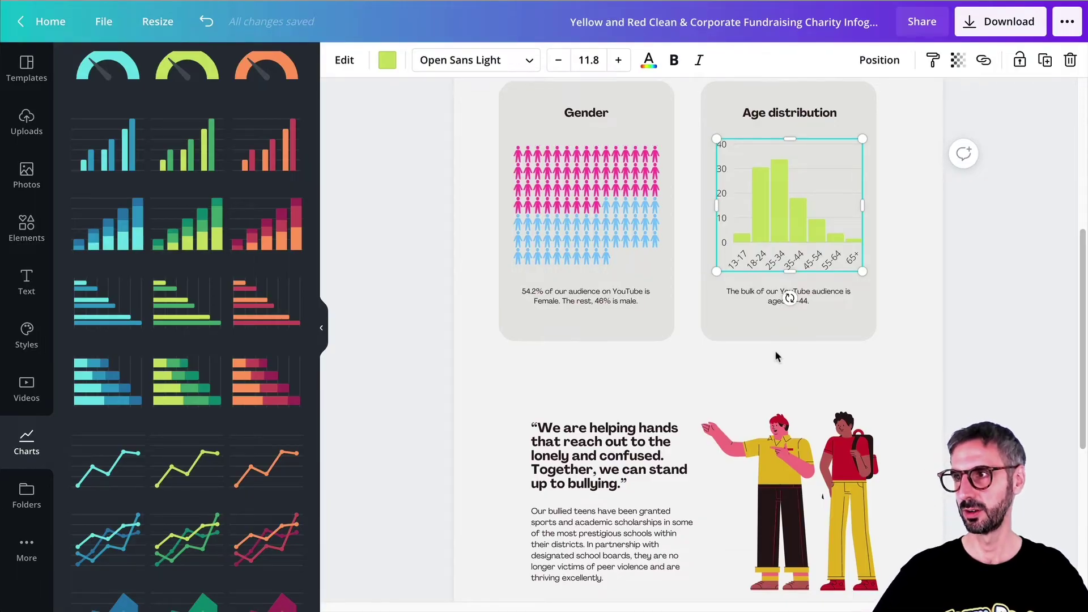
- Move the two-person illustration and the quote text group up to make room
left_click(776, 355)
scroll(779, 356, "down", 4)
scroll(780, 354, "down", 1)
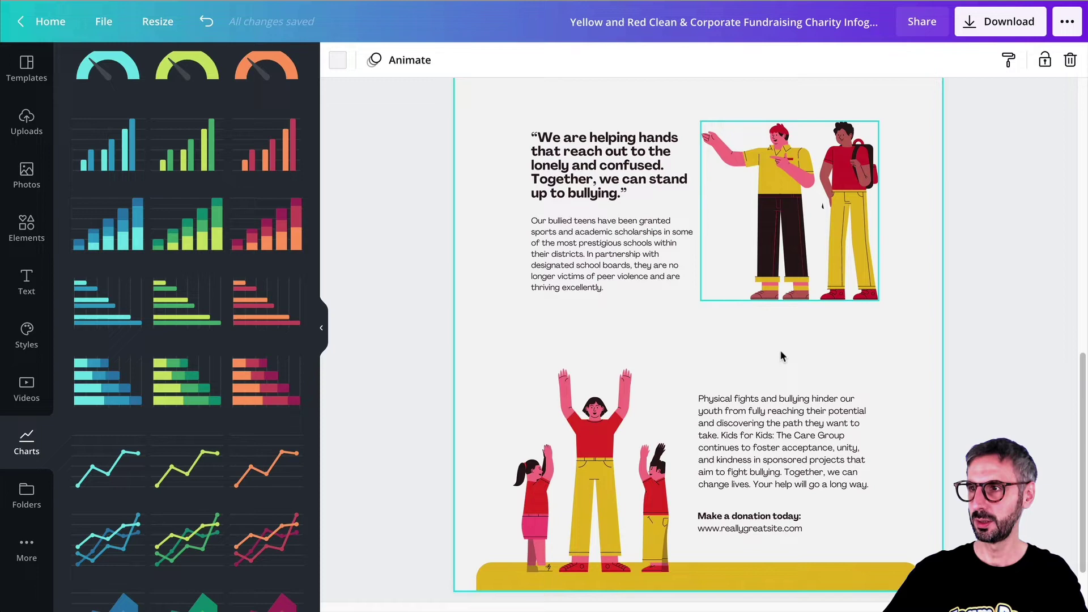
scroll(781, 356, "up", 3)
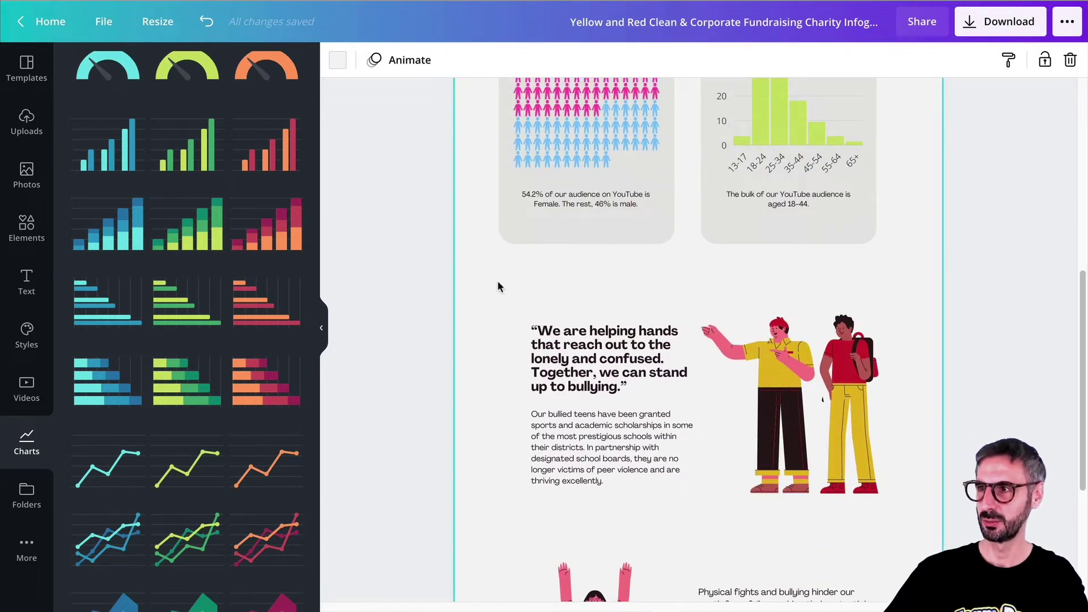
left_click_drag(852, 384, 901, 348)
left_click_drag(519, 304, 643, 475)
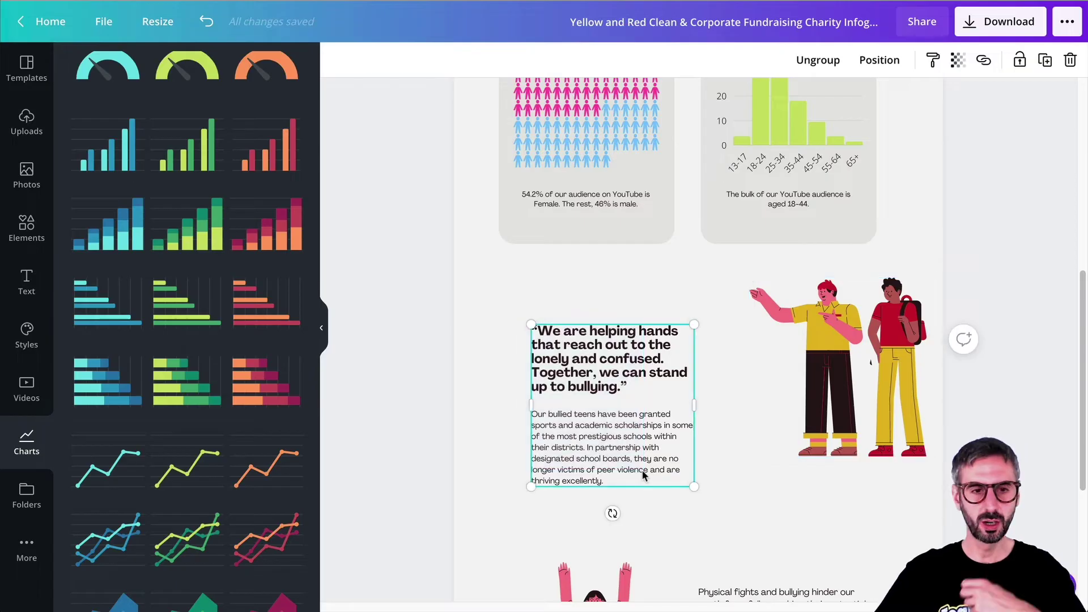
left_click_drag(613, 370, 578, 353)
- Drag the yellow divider line down between the Gender/Age cards and the quote section
scroll(704, 373, "up", 5)
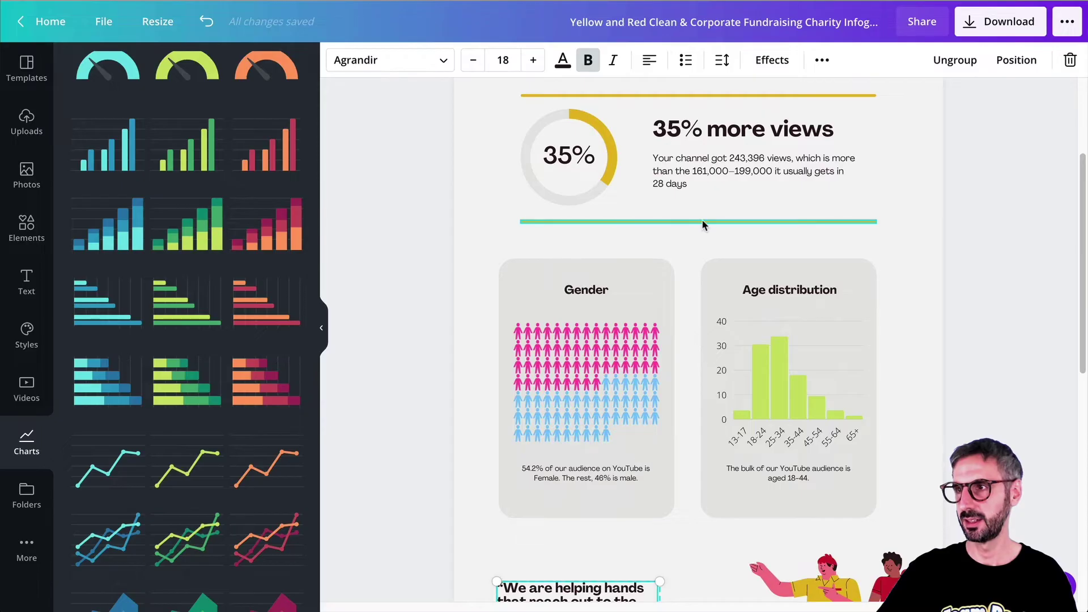
left_click(701, 221)
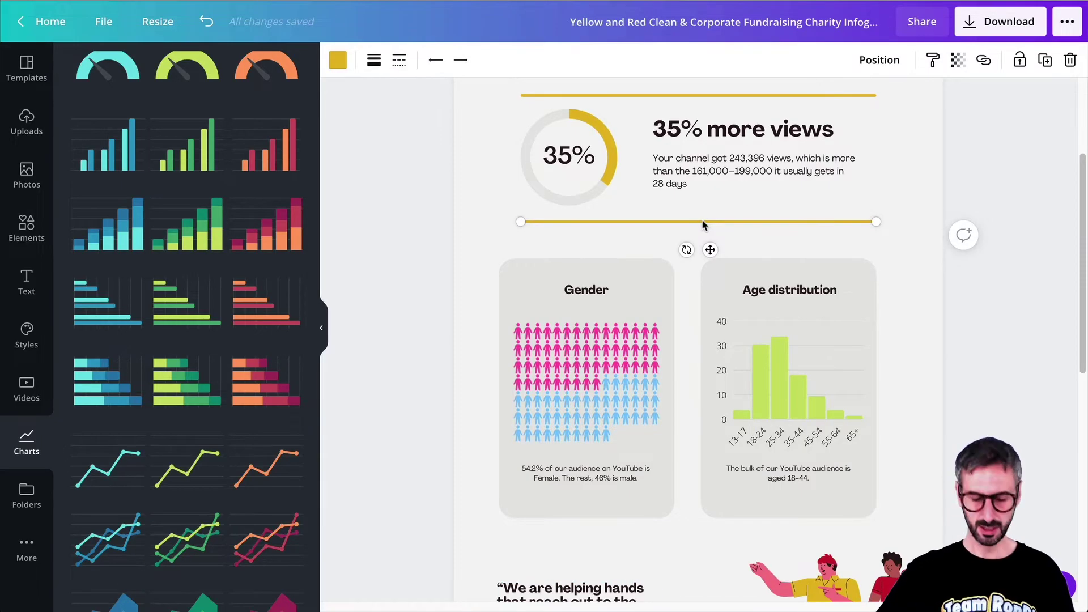
scroll(697, 238, "down", 3)
left_click(659, 359)
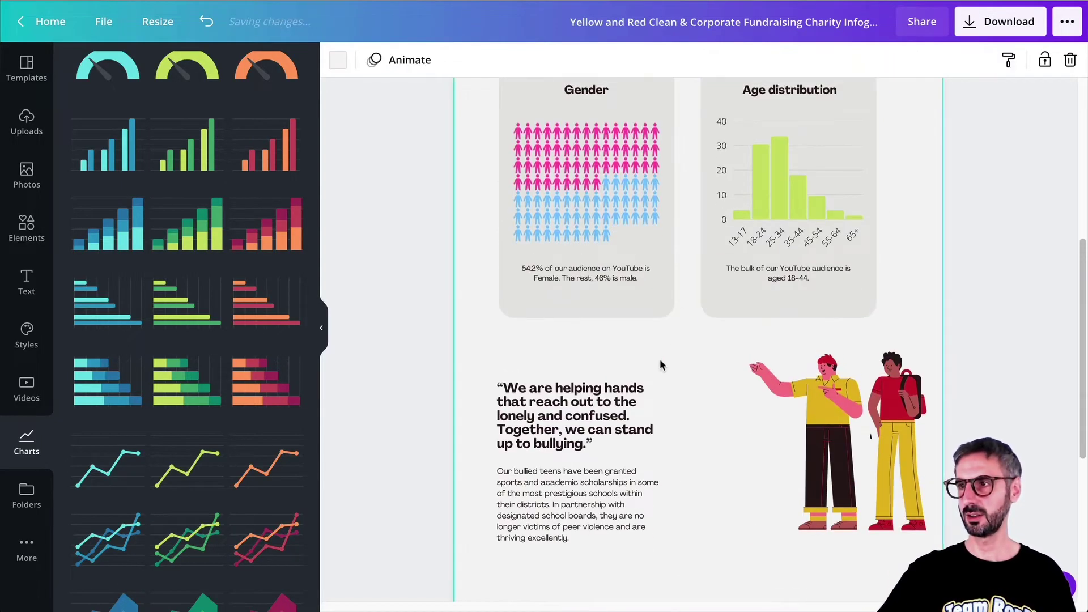
key("ctrl+z")
scroll(680, 255, "up", 3)
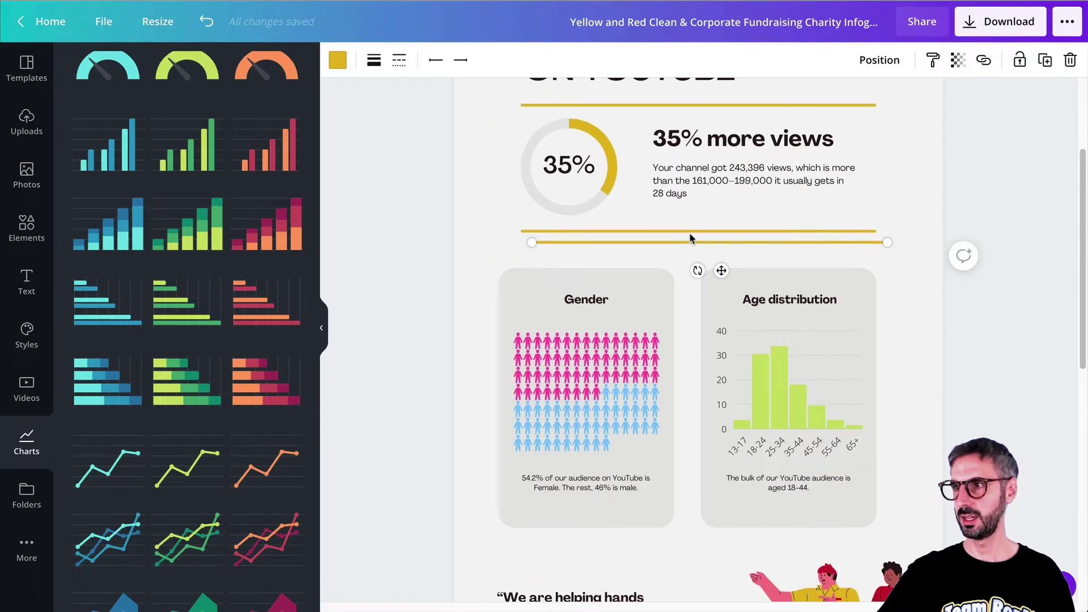
left_click_drag(720, 269, 702, 582)
scroll(702, 581, "down", 4)
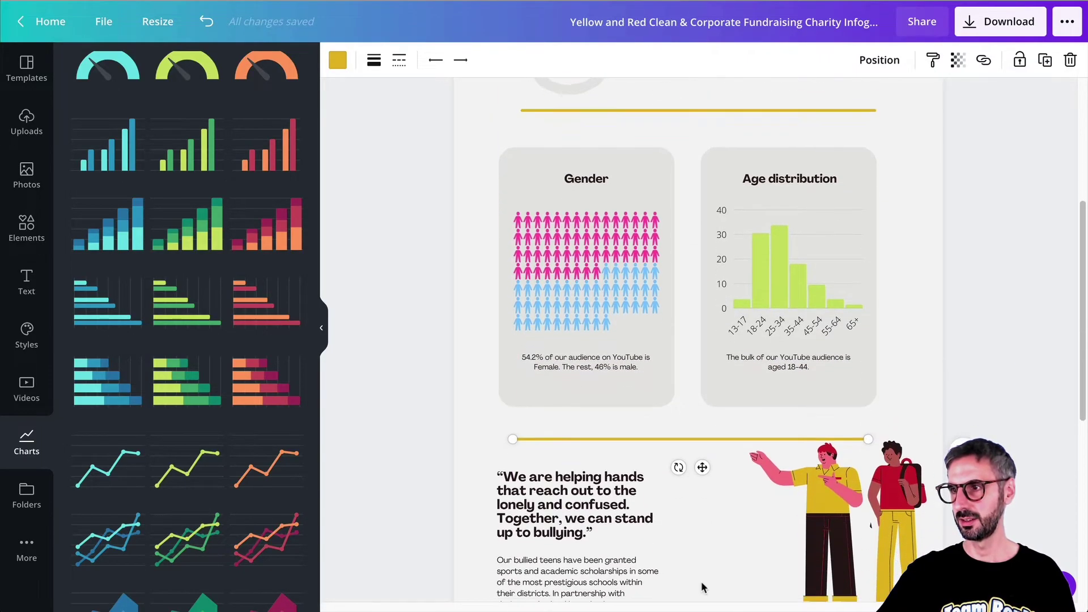
- Nudge the quote group and retitle its heading to 'Top Countries'
left_click(512, 413)
left_click_drag(522, 405, 516, 395)
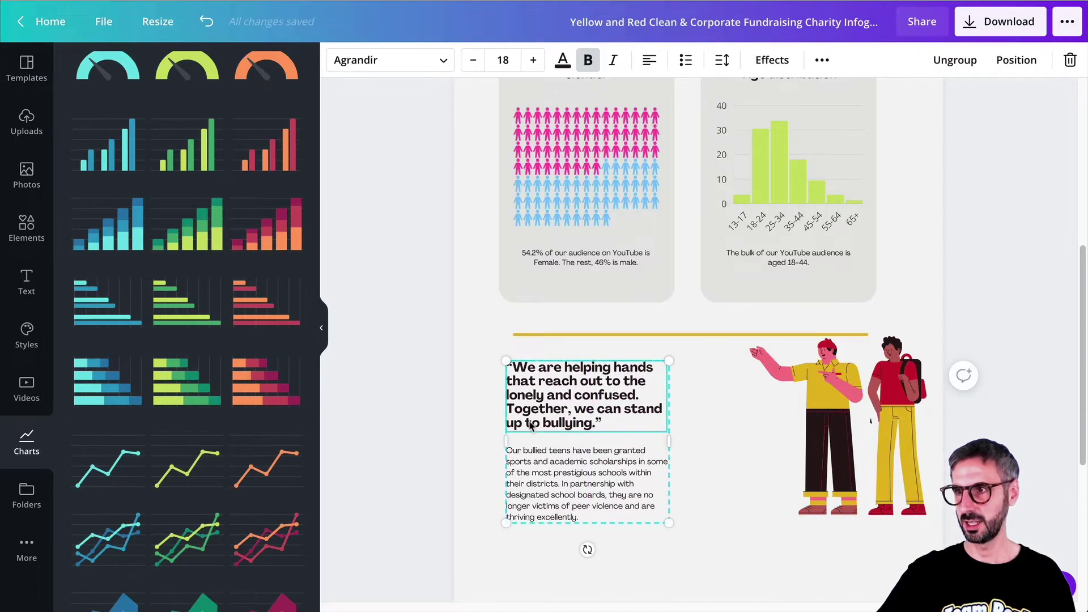
double_click(628, 431)
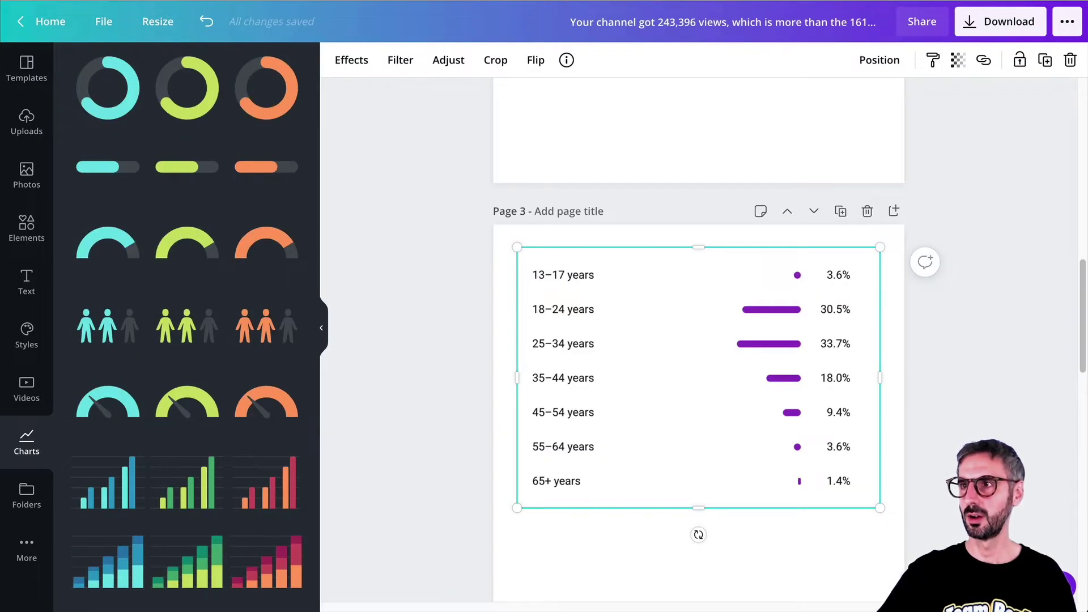
scroll(599, 343, "down", 6)
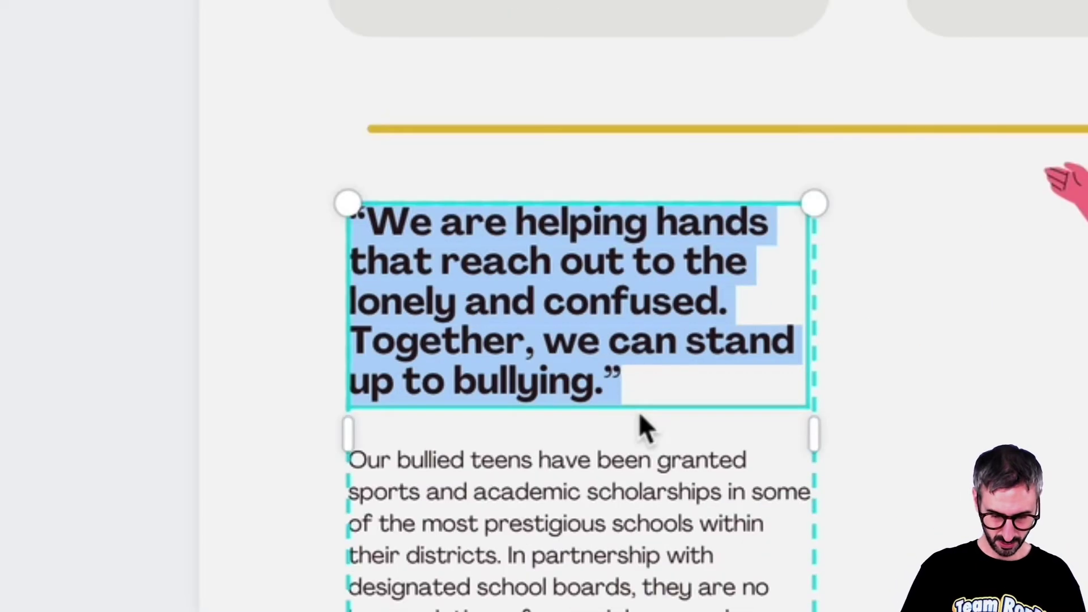
type("Top Countries")
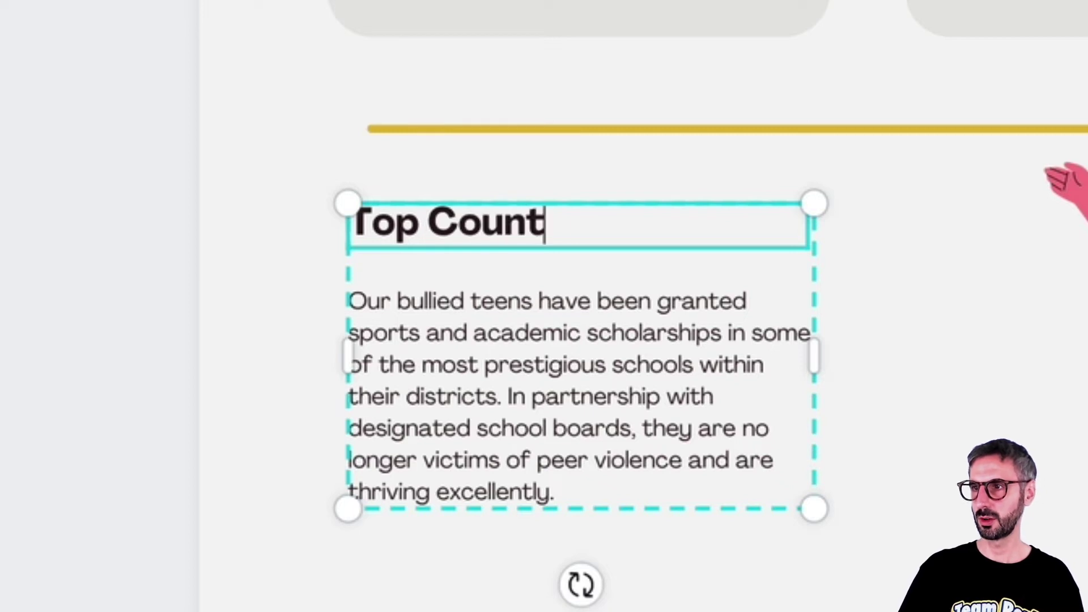
left_click(783, 399)
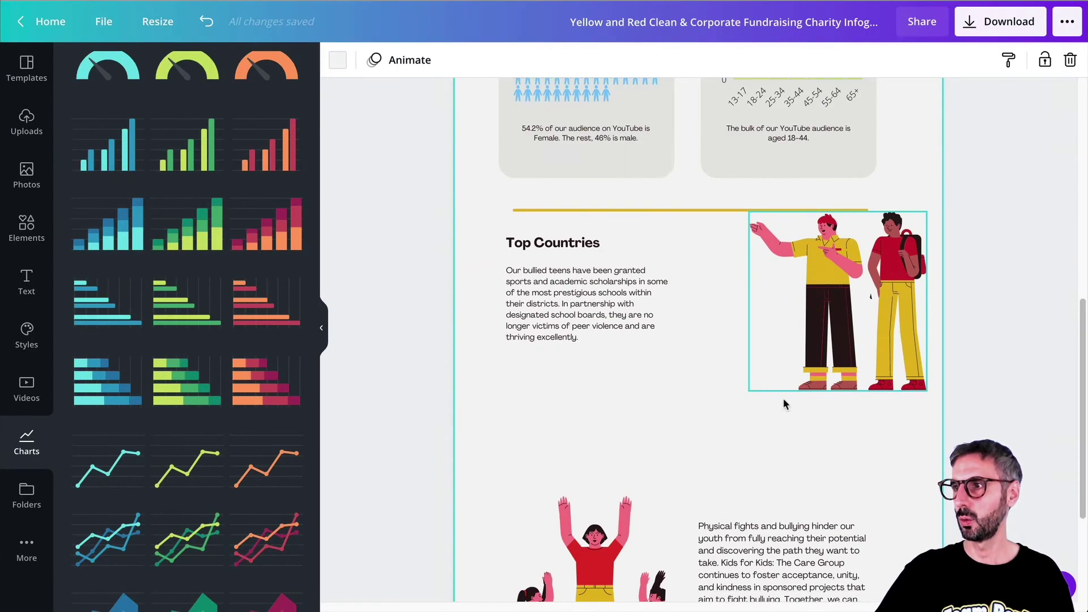
- Raise the two-people illustration up beside the Top Countries title
left_click(831, 358)
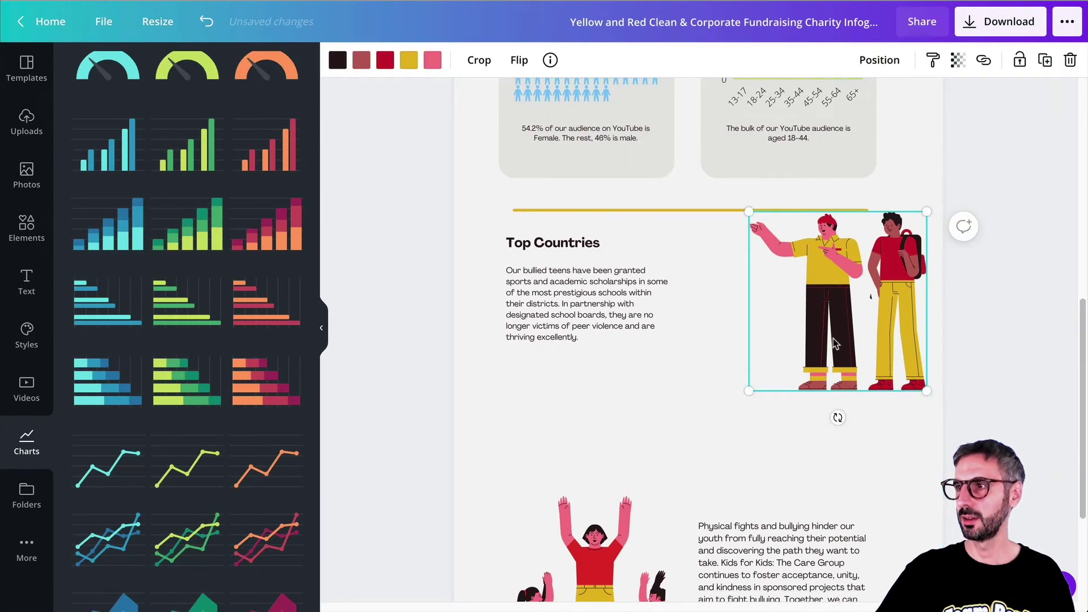
left_click_drag(834, 346, 836, 274)
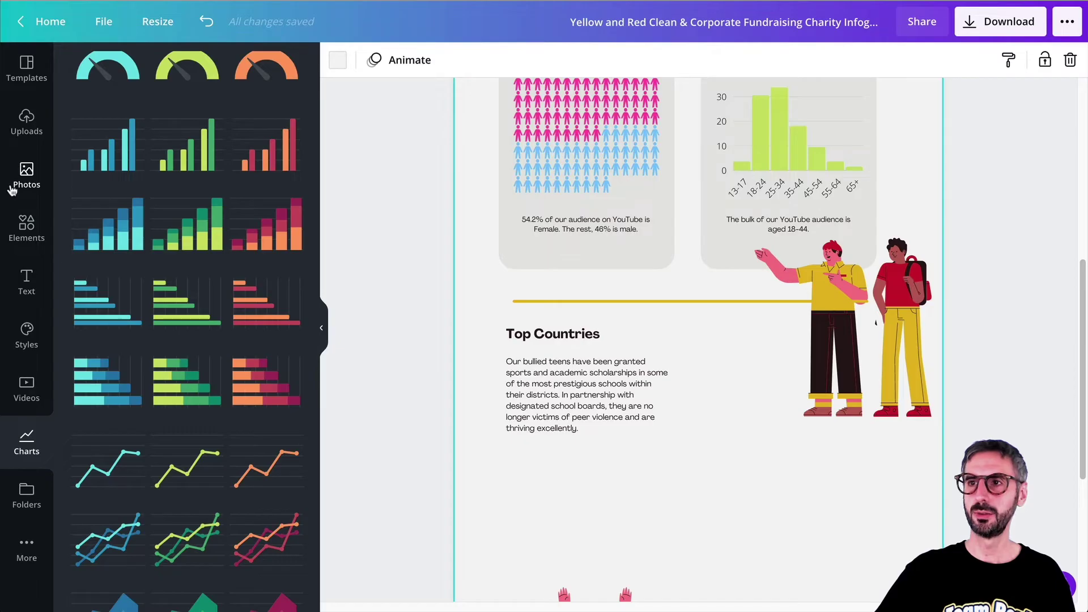
scroll(102, 311, "down", 1)
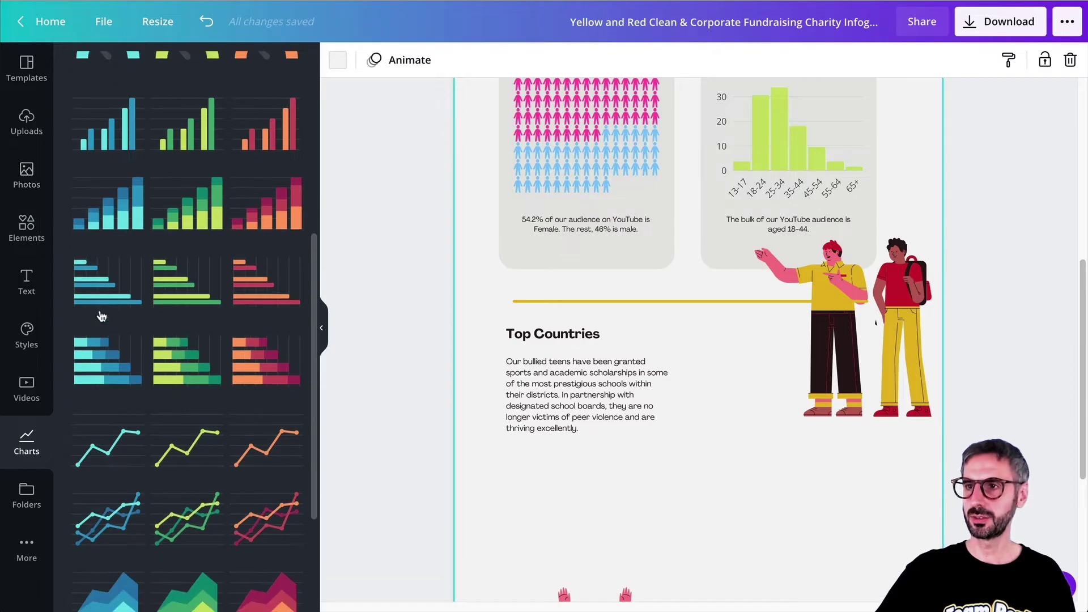
left_click(612, 371)
scroll(612, 371, "down", 5)
scroll(612, 371, "up", 5)
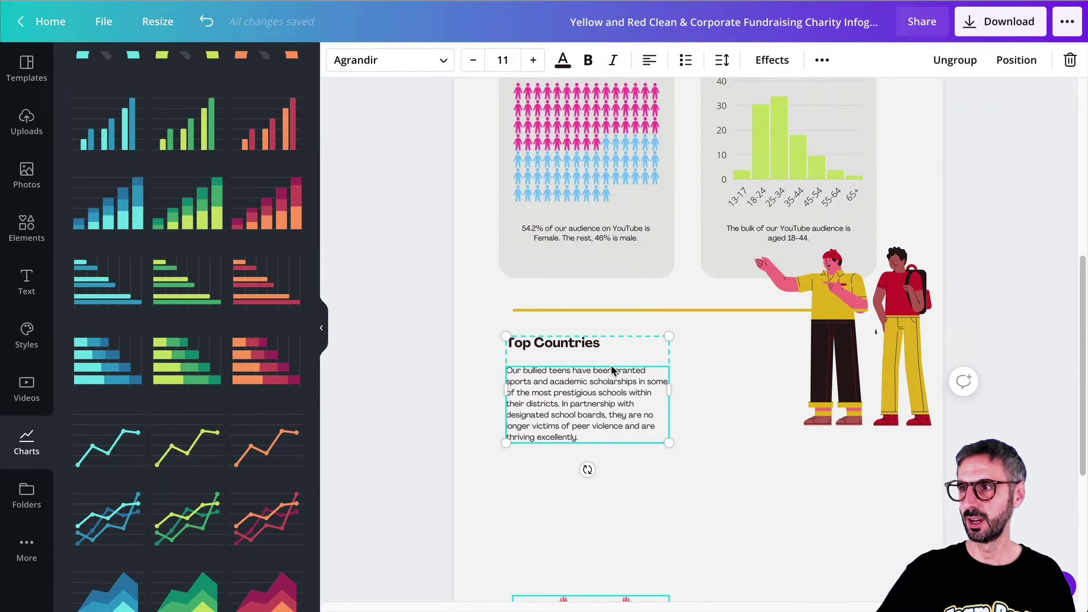
scroll(611, 369, "down", 1)
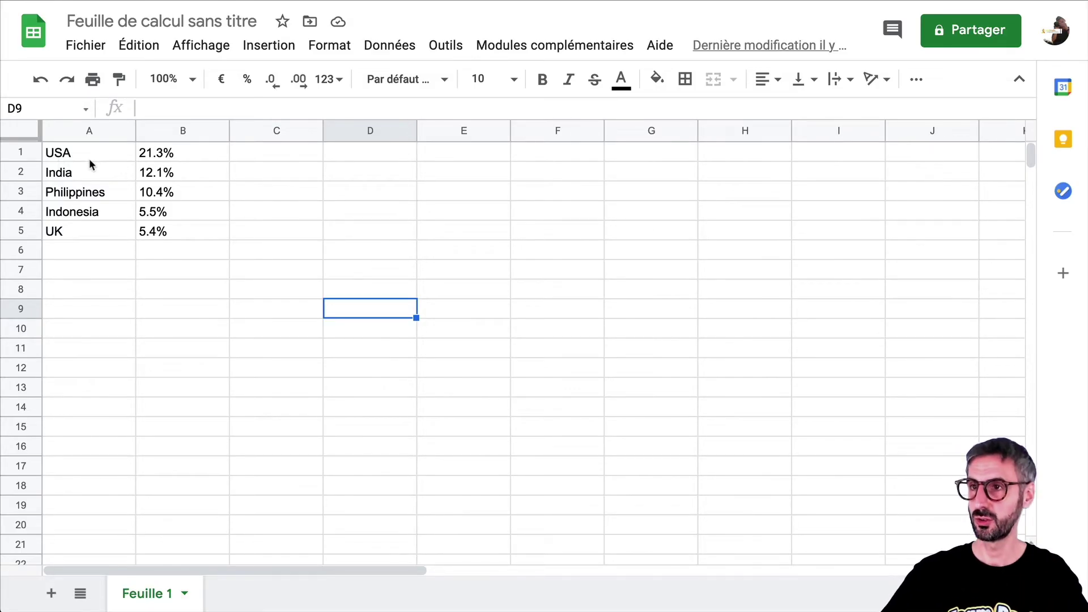
- Copy the country names and percentages in range A1:B5
left_click_drag(85, 153, 167, 237)
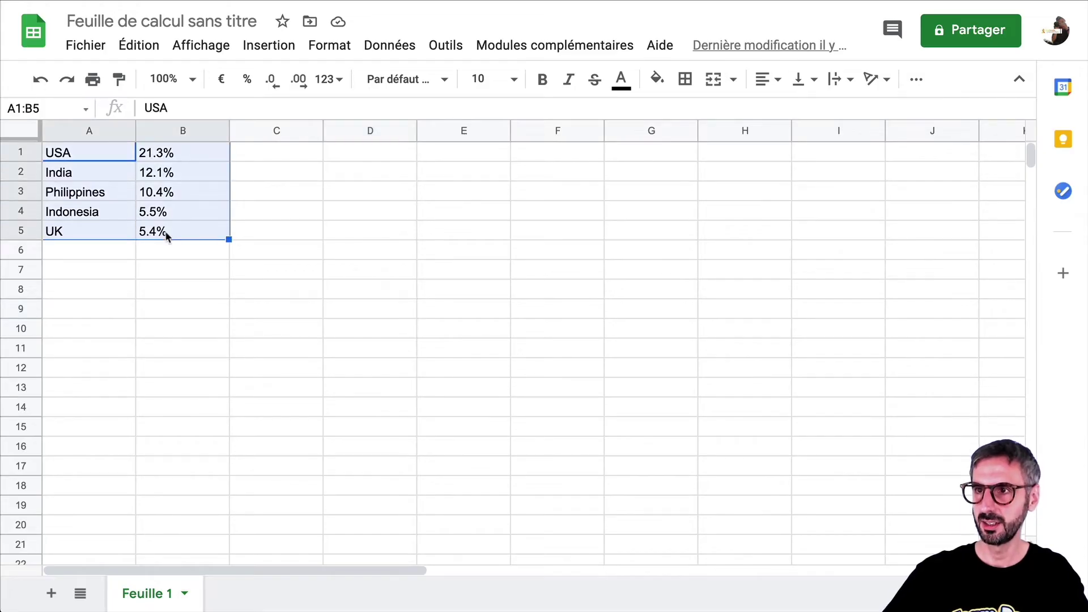
right_click(167, 236)
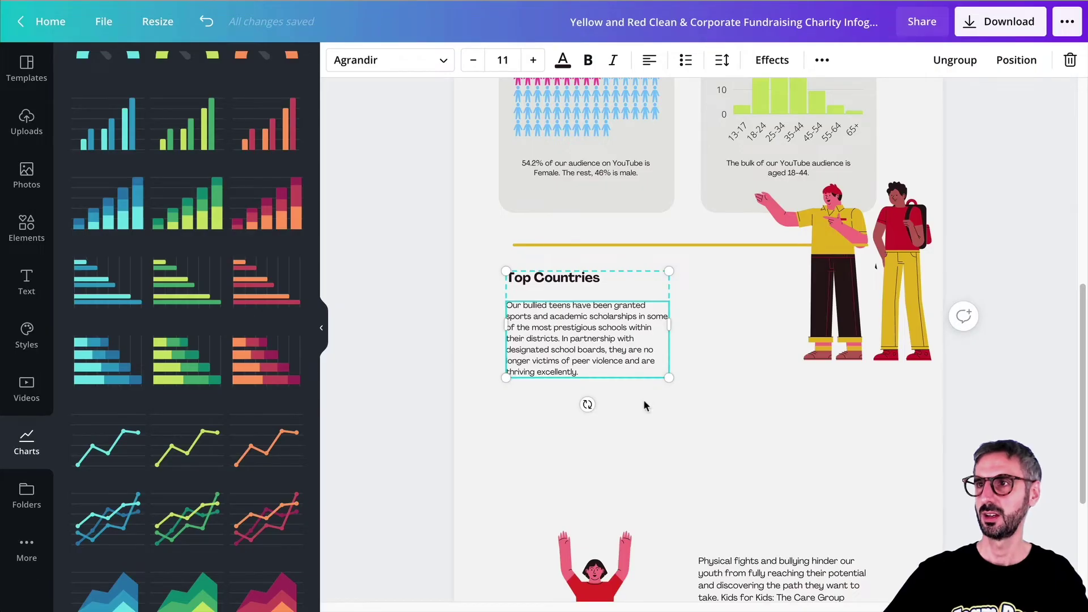
- Insert a green donut chart, shrink it, and place it below the two-people illustration
scroll(645, 403, "down", 4)
scroll(143, 456, "down", 3)
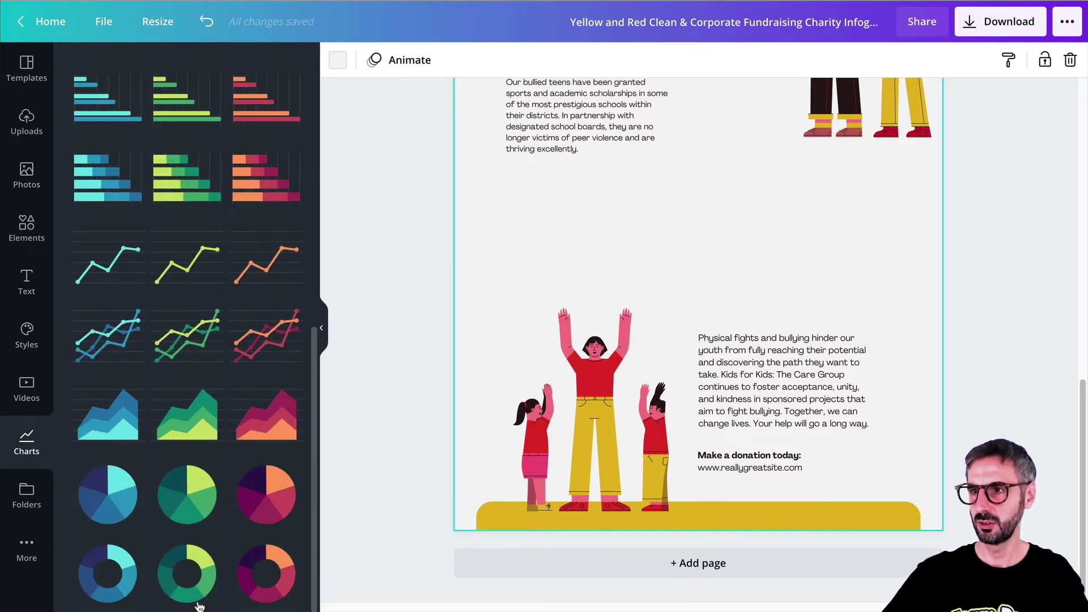
left_click(185, 564)
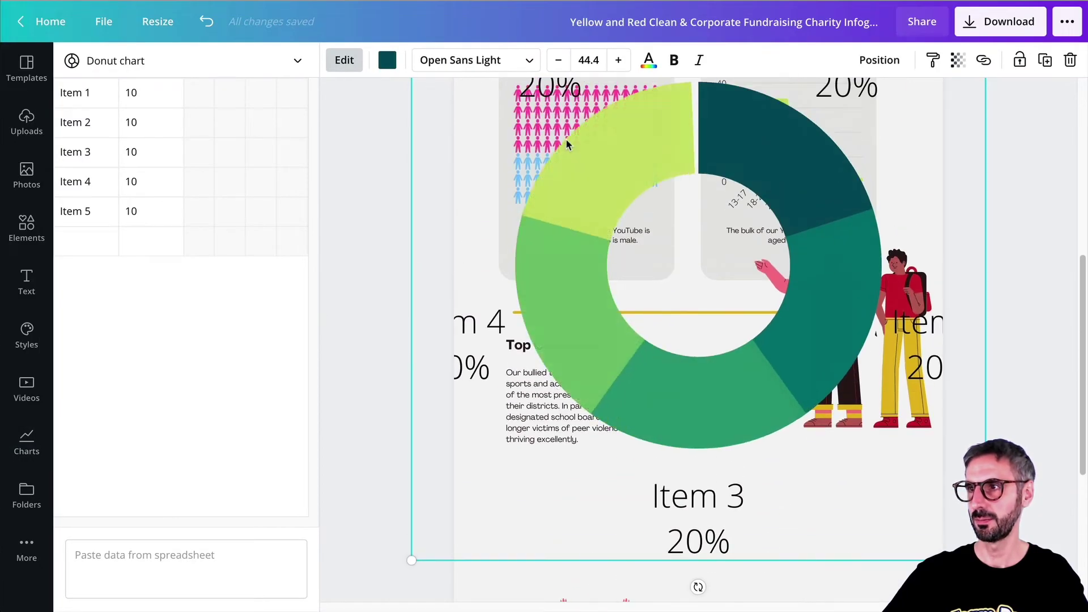
left_click_drag(416, 168, 741, 481)
scroll(830, 340, "down", 5)
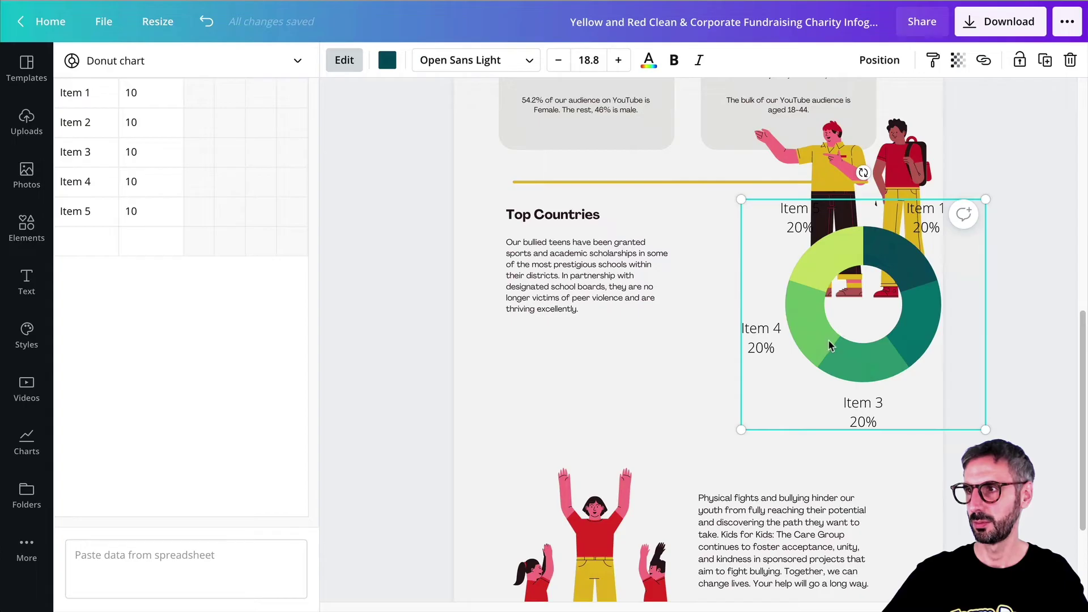
left_click_drag(829, 345, 712, 416)
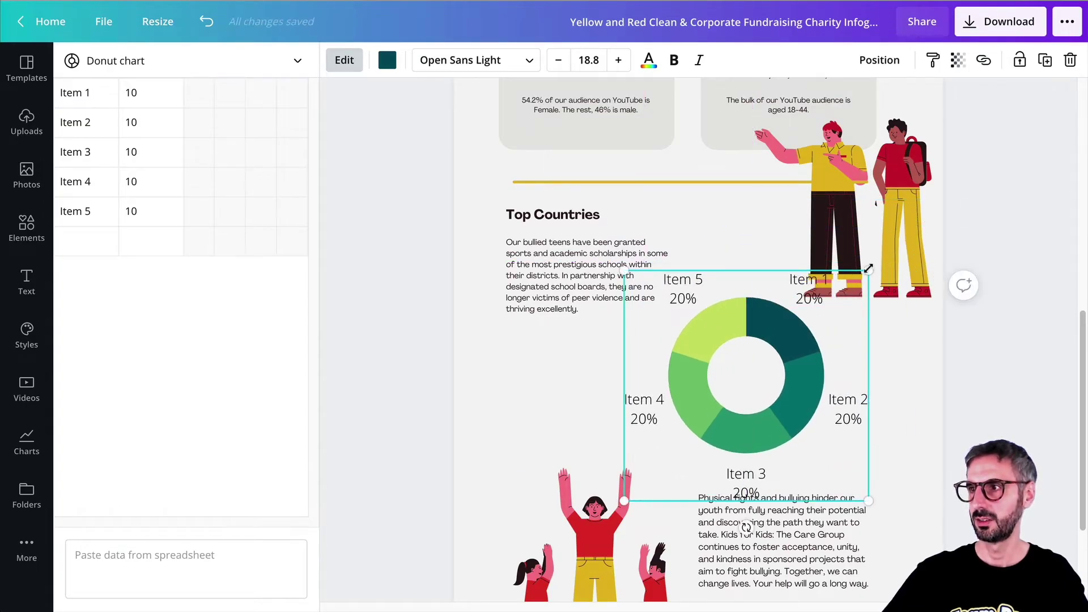
left_click_drag(868, 268, 818, 313)
left_click_drag(767, 384, 817, 377)
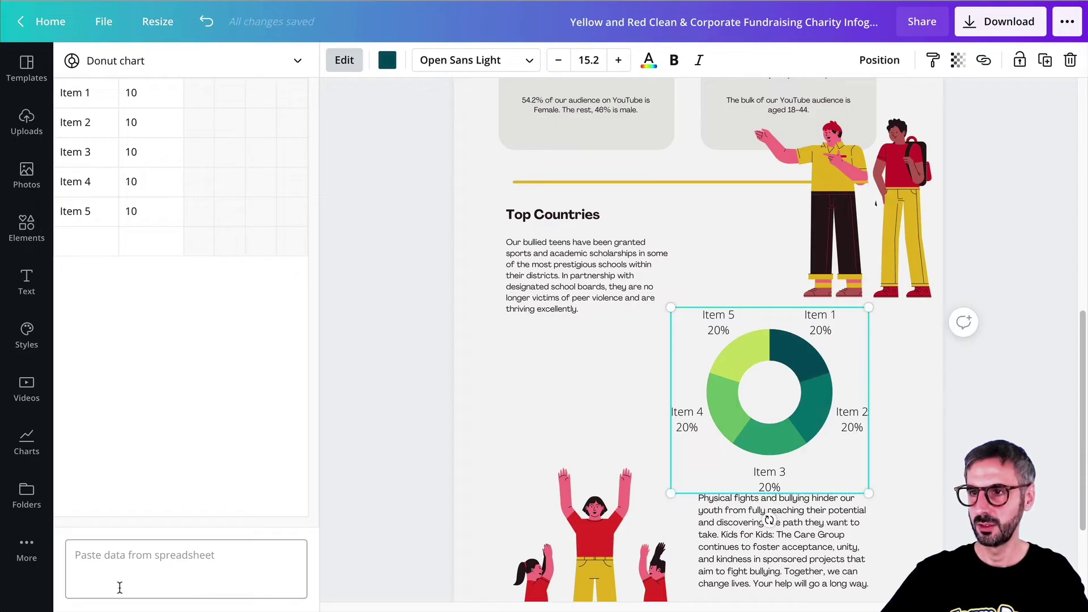
left_click(299, 60)
left_click(296, 57)
left_click(296, 58)
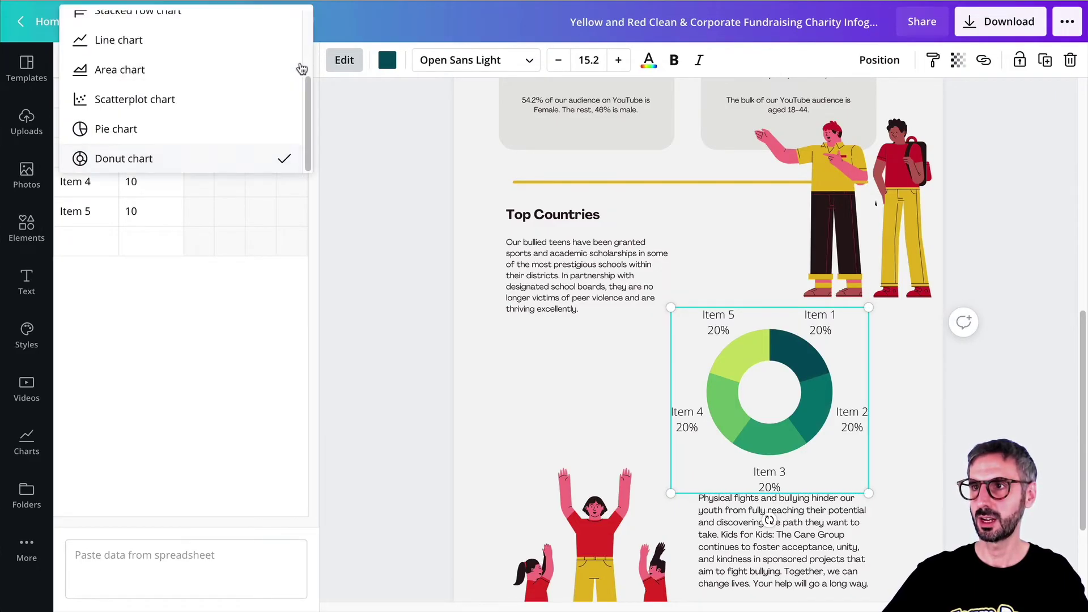
scroll(178, 98, "up", 2)
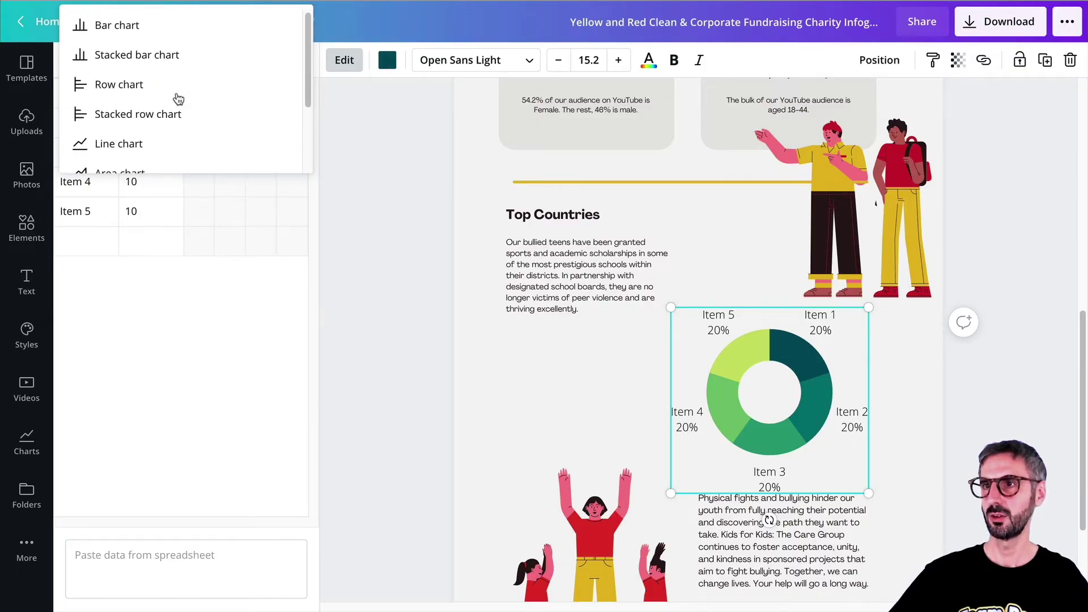
scroll(178, 98, "down", 2)
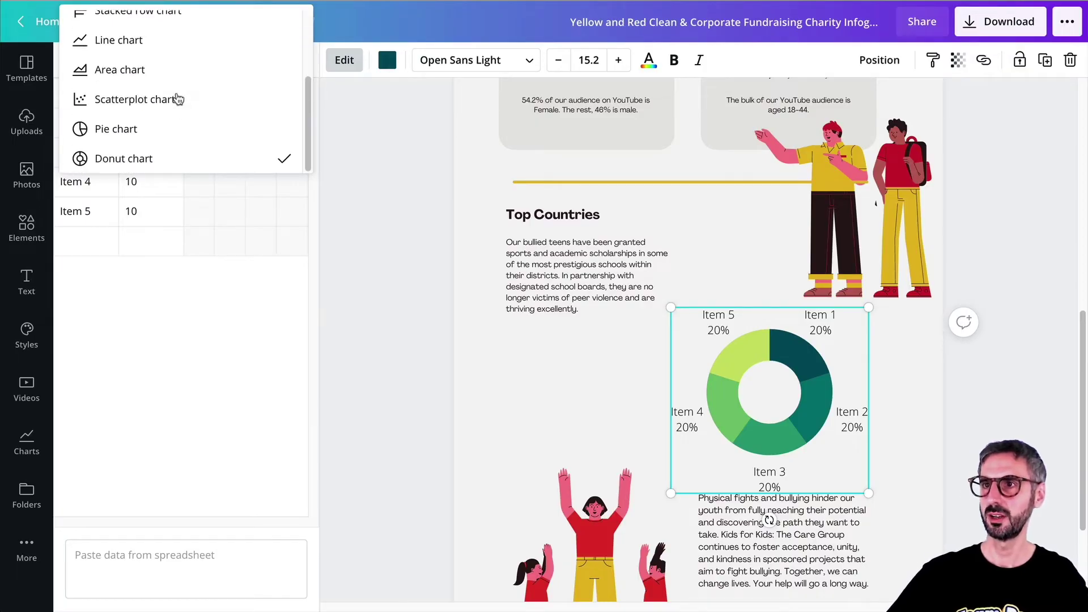
left_click(94, 131)
left_click(238, 68)
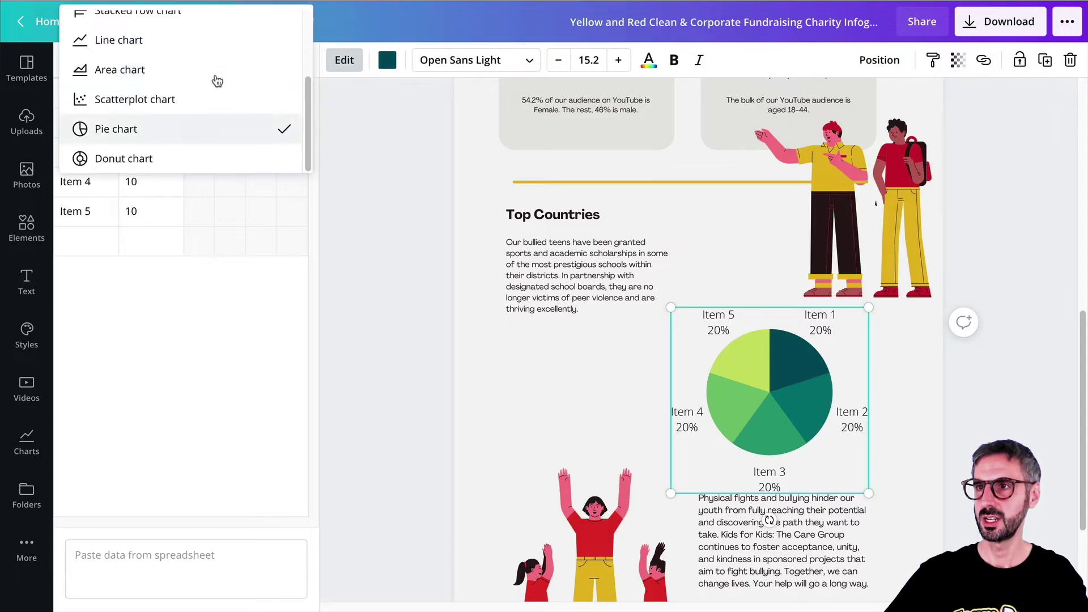
left_click(166, 100)
left_click(287, 58)
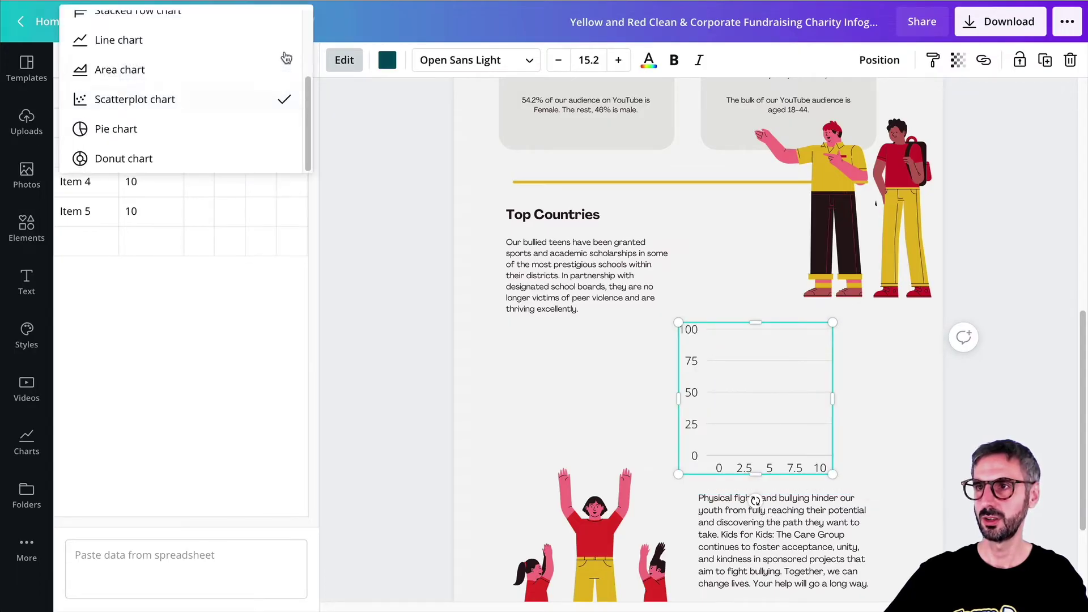
left_click(131, 139)
left_click(219, 64)
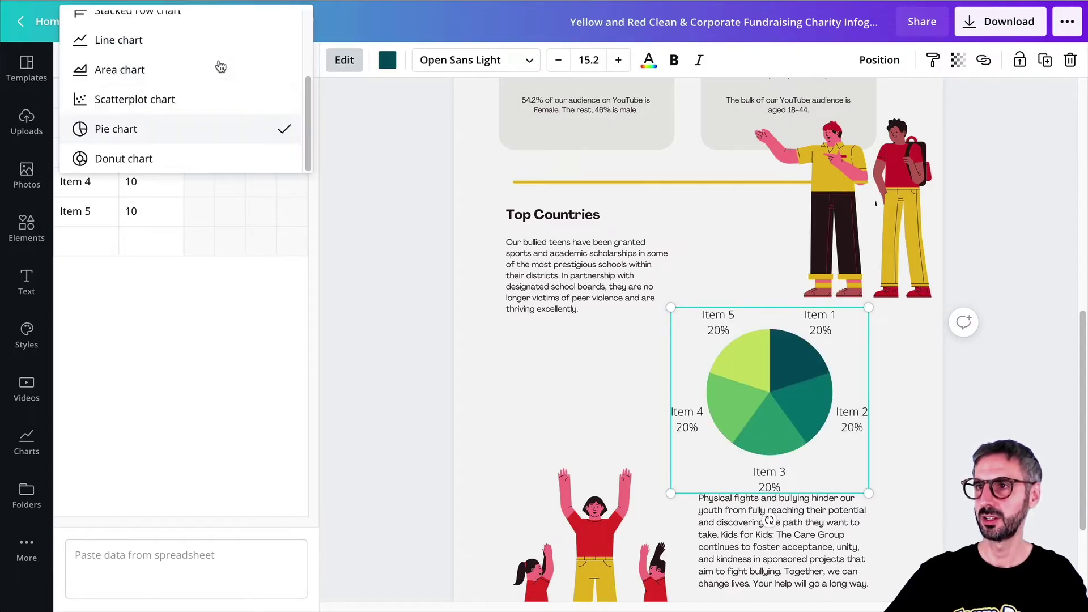
left_click(142, 158)
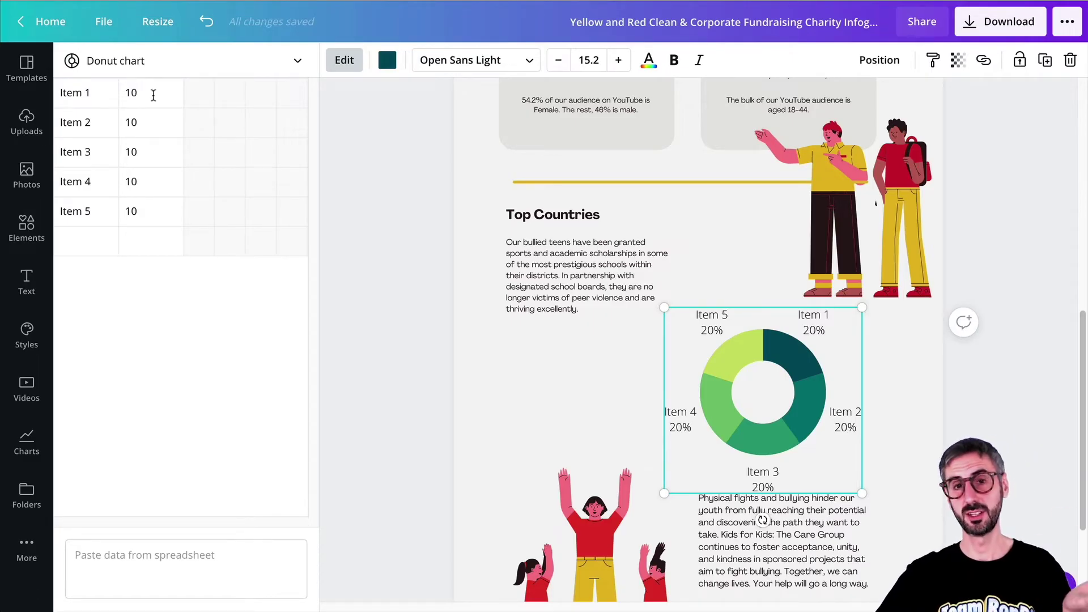
- Paste the copied country data into the donut chart's spreadsheet data box
scroll(520, 249, "up", 4)
scroll(495, 397, "down", 4)
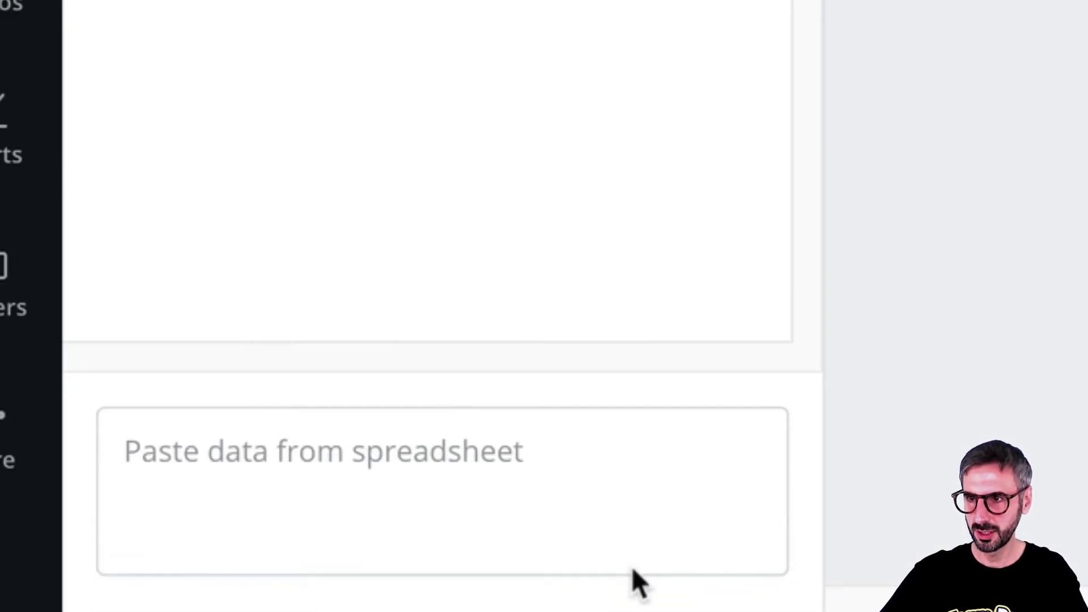
left_click(188, 569)
right_click(182, 557)
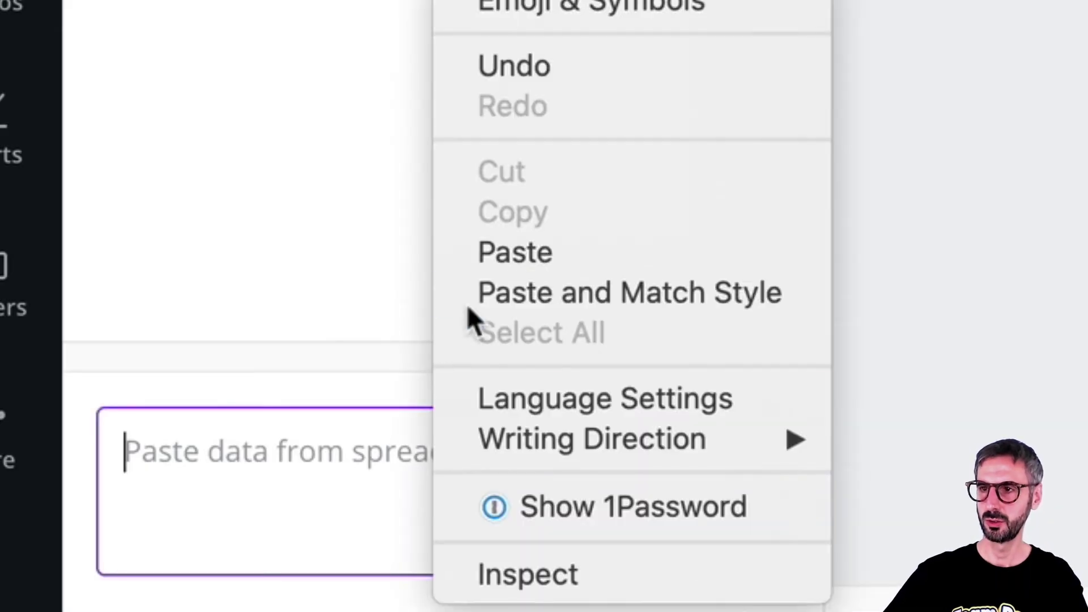
left_click(474, 256)
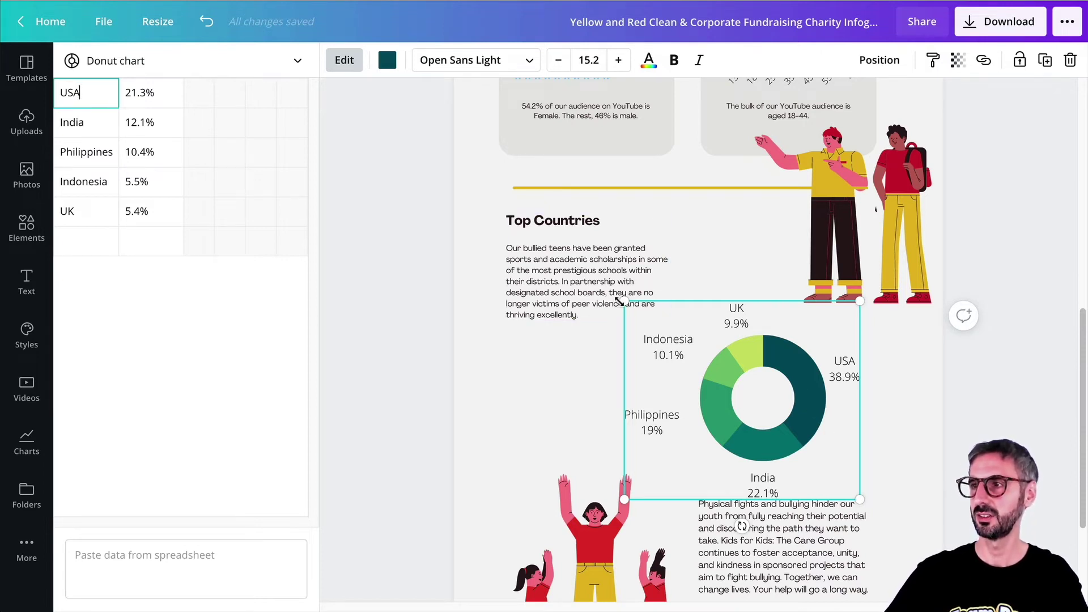
- Place the slightly shrunk donut chart to the left of the Top Countries text
mouse_move(624, 301)
left_mouse_down()
mouse_move(636, 318)
mouse_move(627, 304)
left_mouse_up()
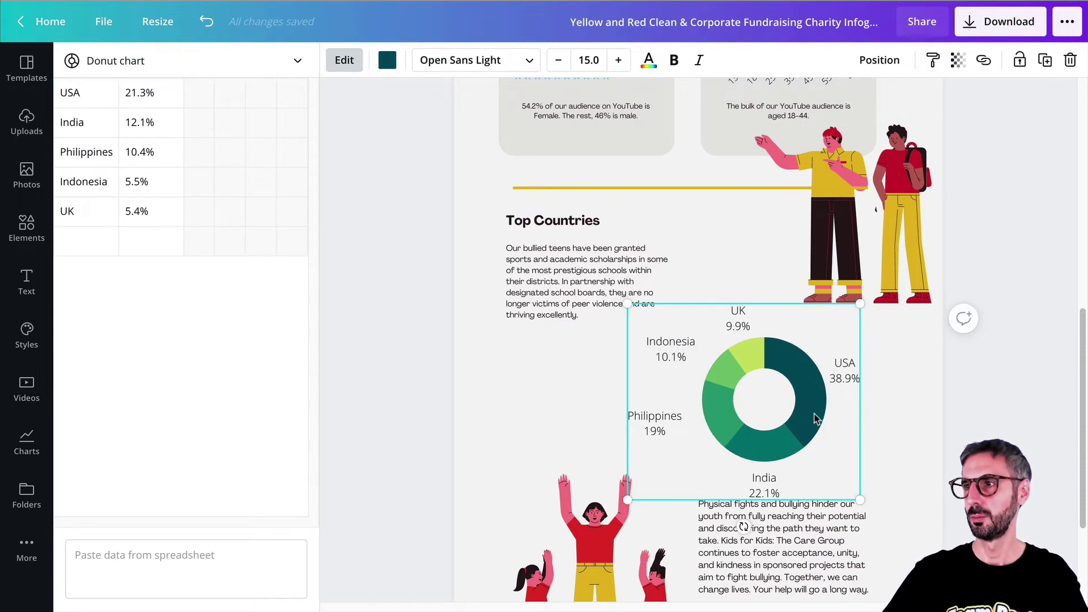
left_click_drag(827, 430, 880, 421)
left_click_drag(571, 288, 701, 287)
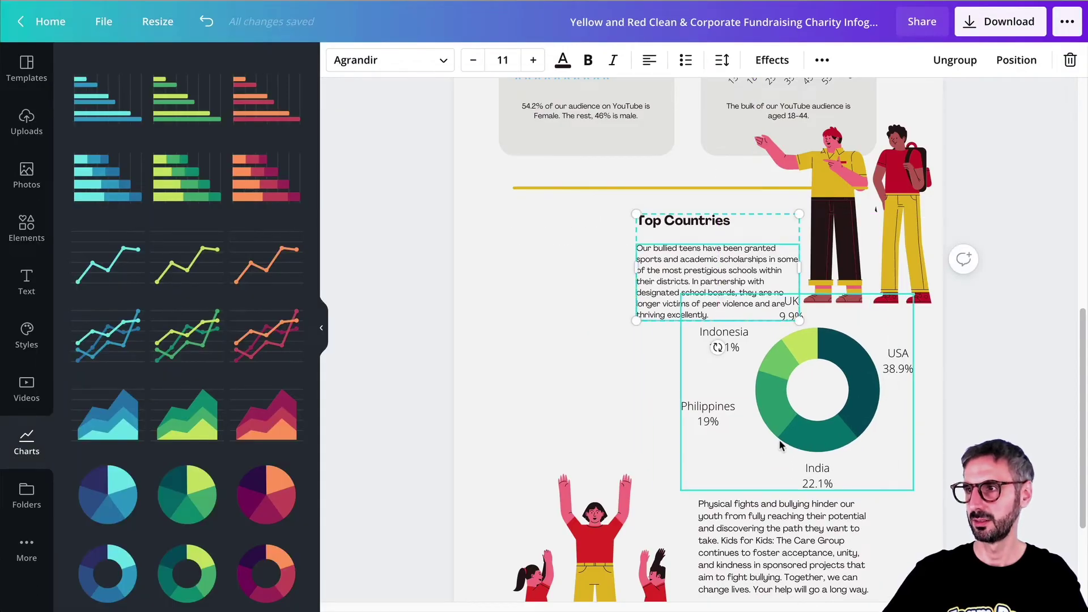
left_click_drag(779, 436, 553, 425)
left_click_drag(719, 286, 801, 353)
- Shrink the two-people illustration above the yellow line and pull the chart and title up
left_click(806, 148)
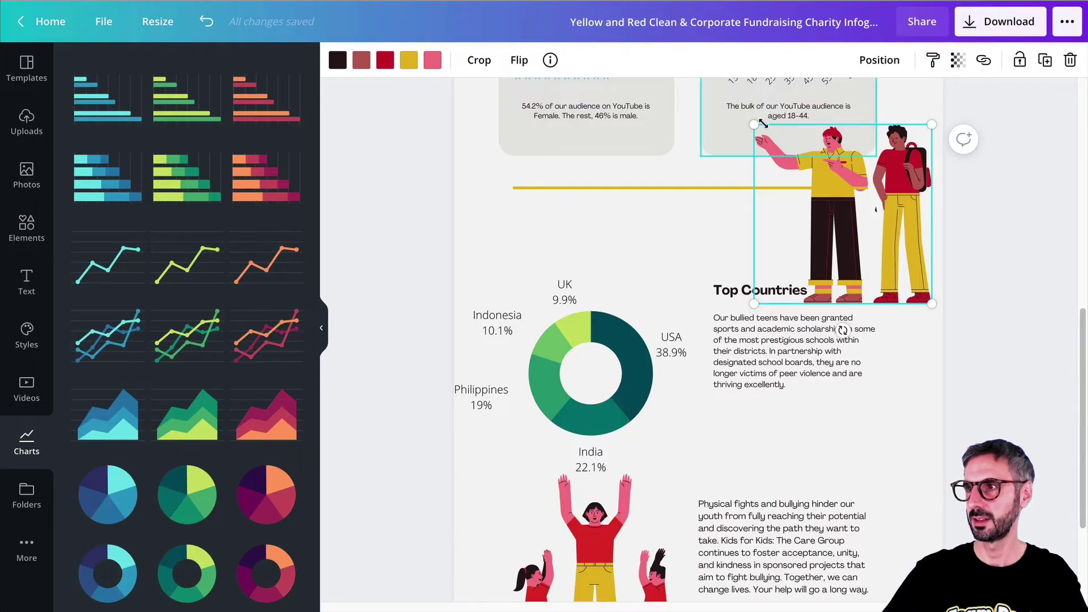
left_click_drag(754, 124, 815, 186)
left_click_drag(877, 240, 872, 174)
left_click_drag(782, 349, 742, 270)
left_click_drag(659, 335, 633, 274)
left_click_drag(732, 283, 749, 283)
left_click_drag(547, 304, 564, 304)
- Fine-tune the alignment of the donut chart and Top Countries text
left_click(750, 389)
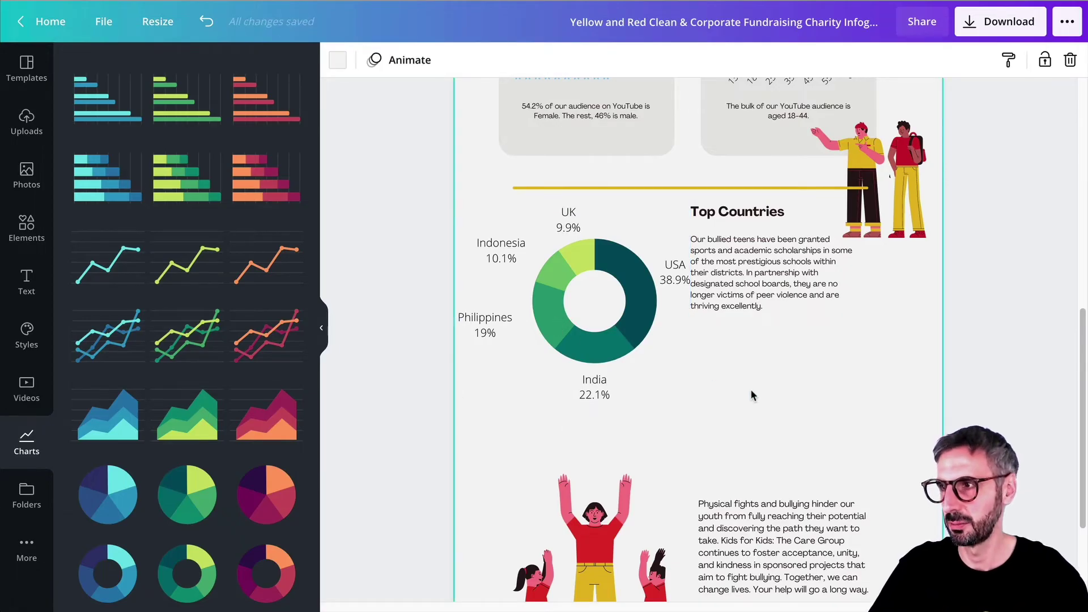
scroll(750, 388, "up", 1)
left_click_drag(762, 322, 801, 380)
left_click_drag(631, 378, 655, 378)
mouse_move(774, 378)
left_mouse_down()
mouse_move(786, 379)
mouse_move(769, 378)
left_mouse_up()
scroll(695, 432, "down", 3)
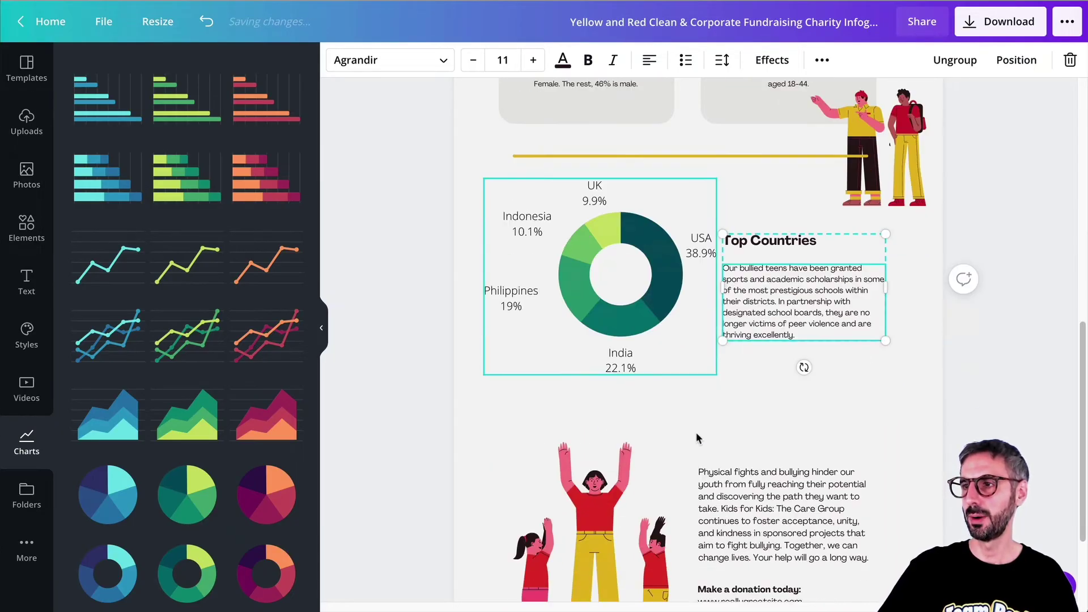
scroll(694, 437, "down", 2)
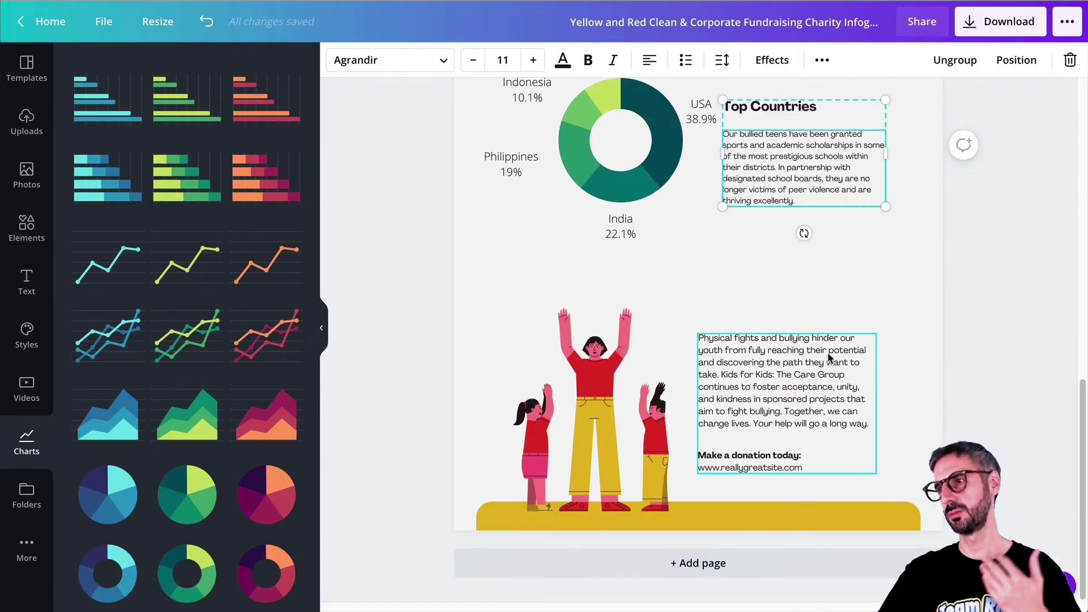
- Move the three-people illustration and paragraph up, then delete the yellow bottom bar
left_click_drag(592, 407, 592, 364)
left_click_drag(762, 414, 755, 363)
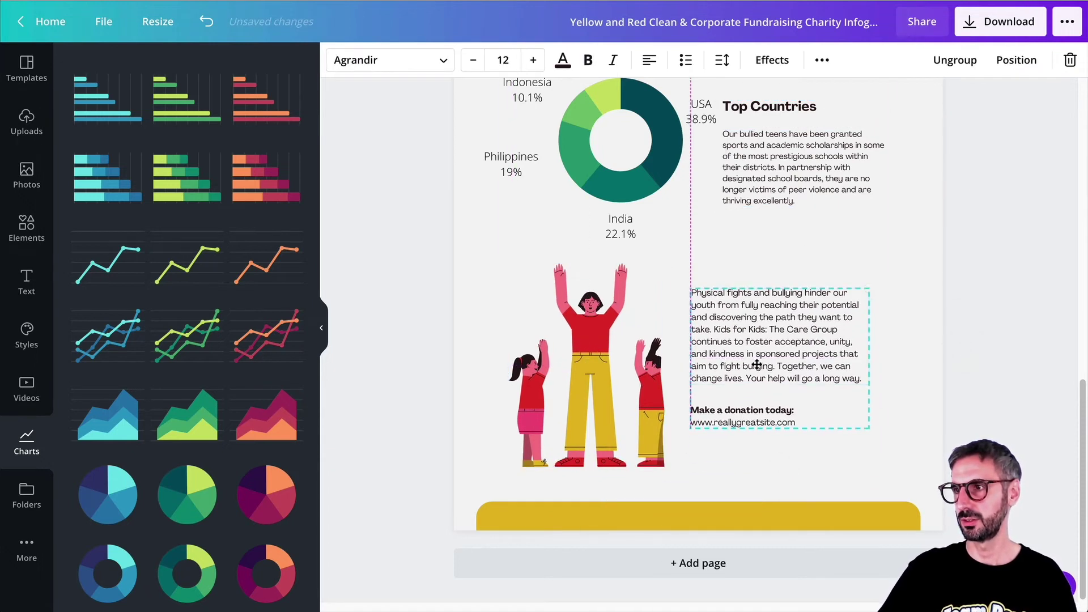
left_click(712, 506)
mouse_move(713, 506)
left_mouse_down()
mouse_move(718, 466)
mouse_move(714, 507)
left_mouse_up()
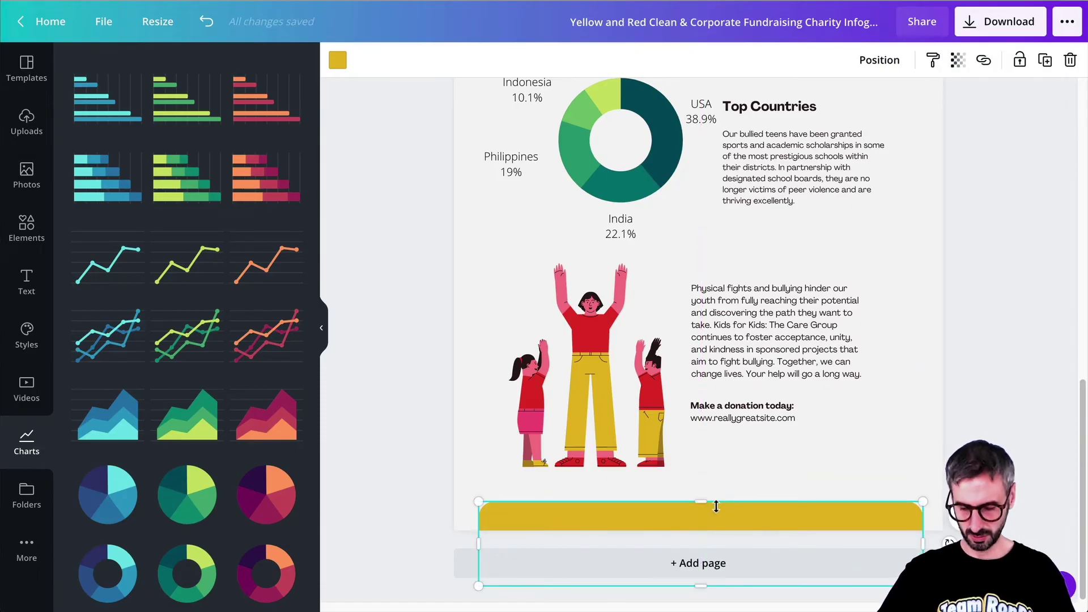
key("Delete")
scroll(148, 284, "down", 12)
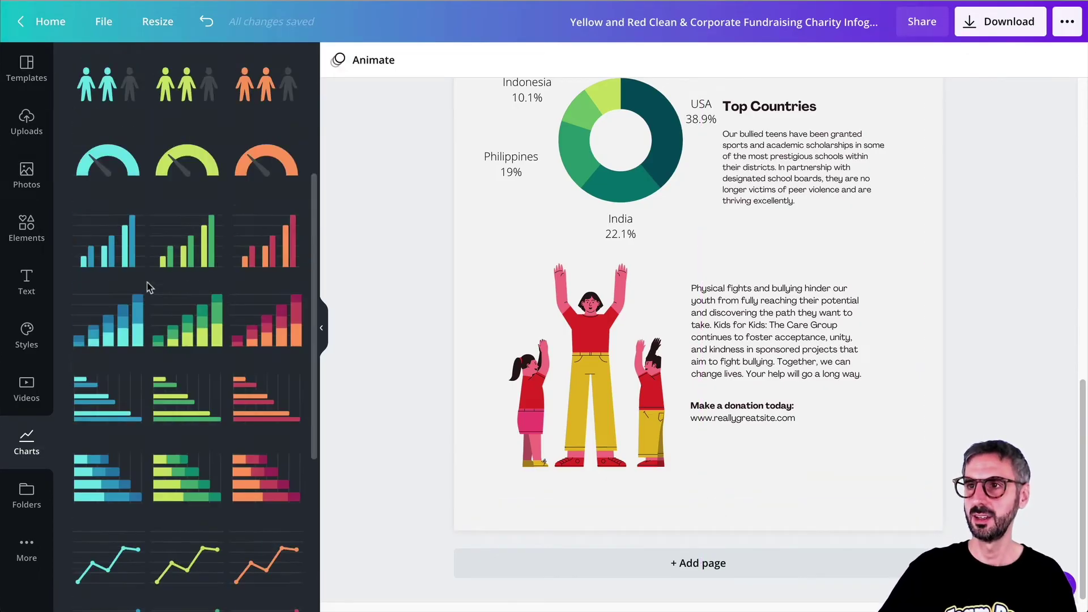
scroll(153, 287, "up", 4)
- Insert the teal progress bar chart and scroll to review the watch-time pages
left_click(116, 176)
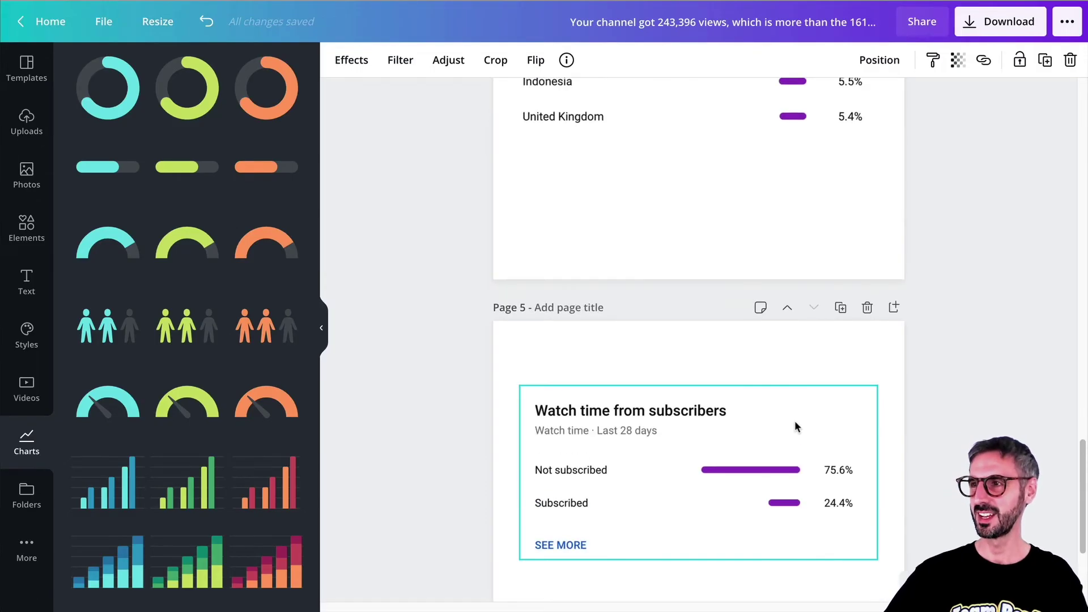
scroll(797, 430, "down", 6)
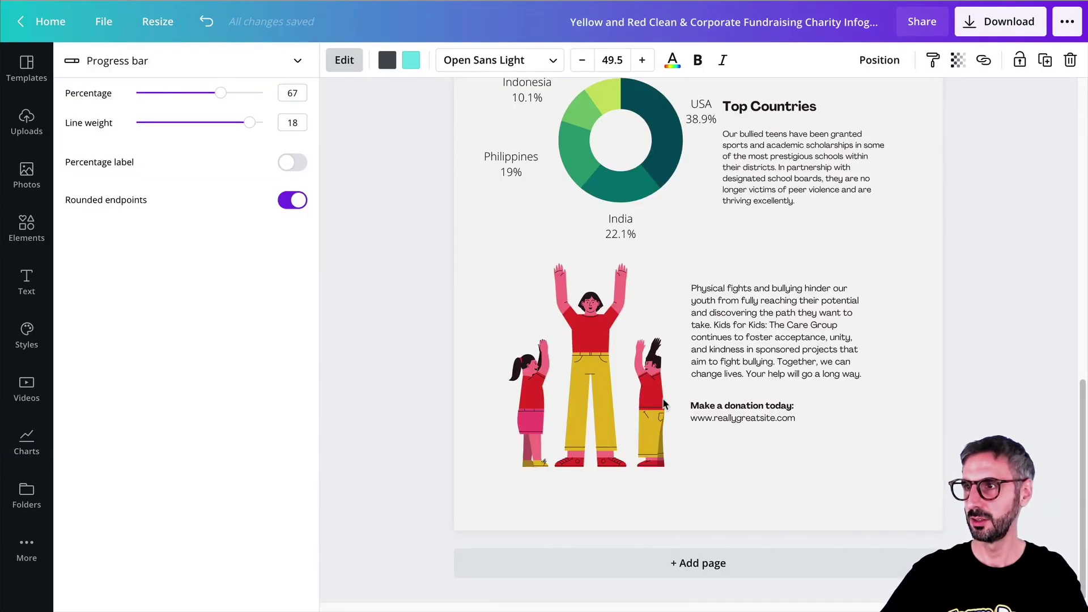
- Set the progress bar to 24%, line weight 17, percentage label on, square ends
scroll(651, 415, "up", 4)
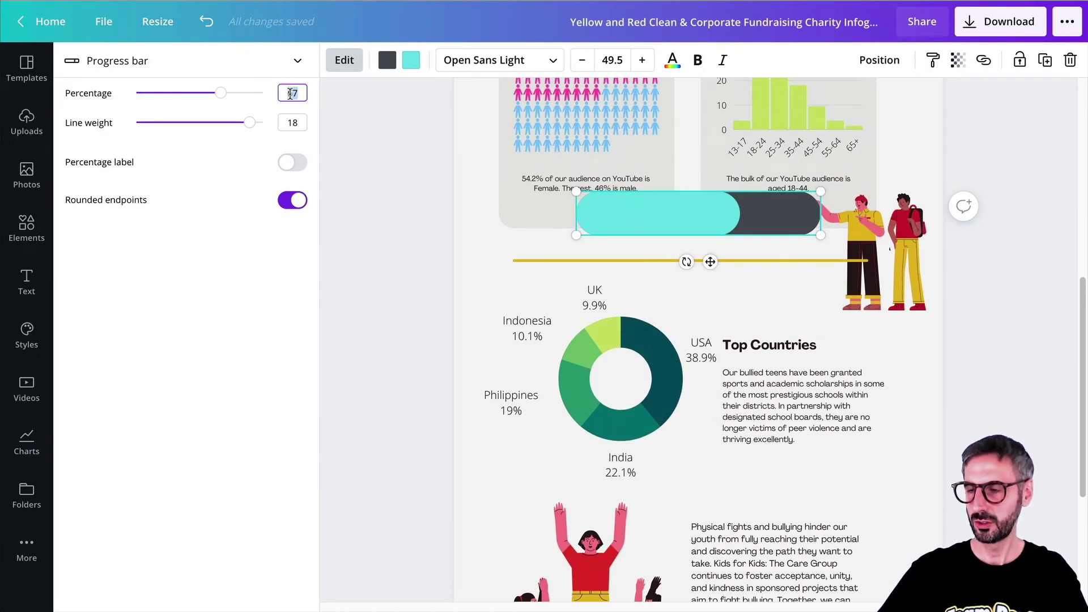
key("Return")
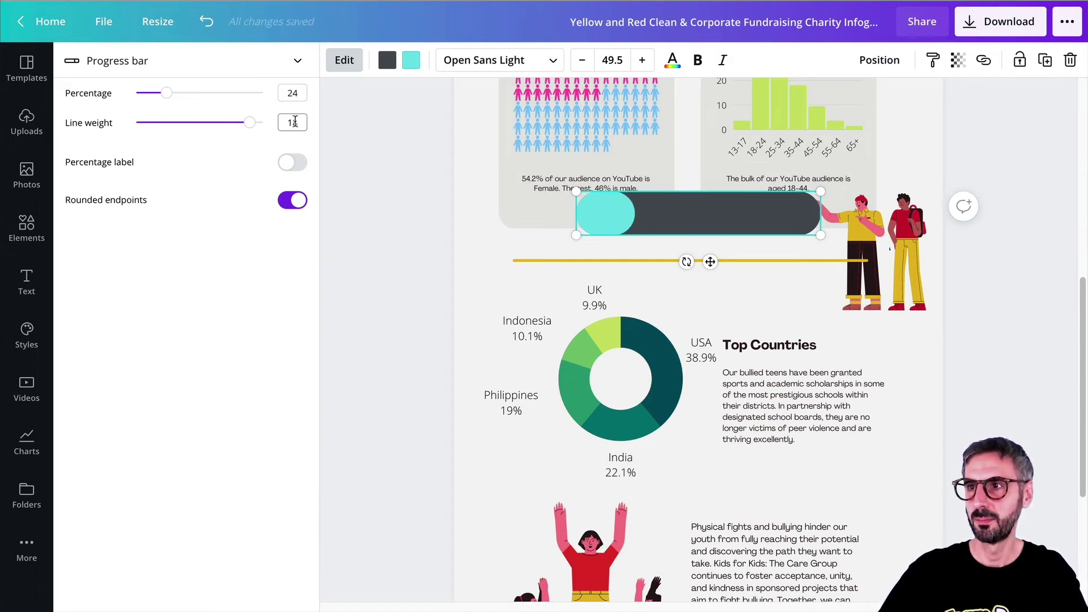
left_click_drag(249, 124, 244, 126)
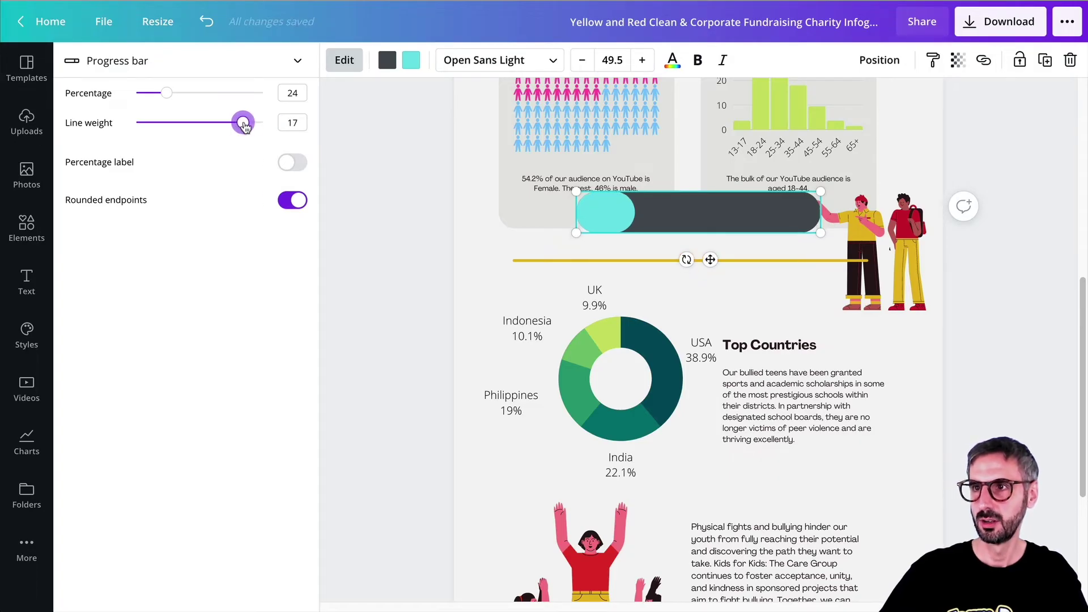
left_click(293, 164)
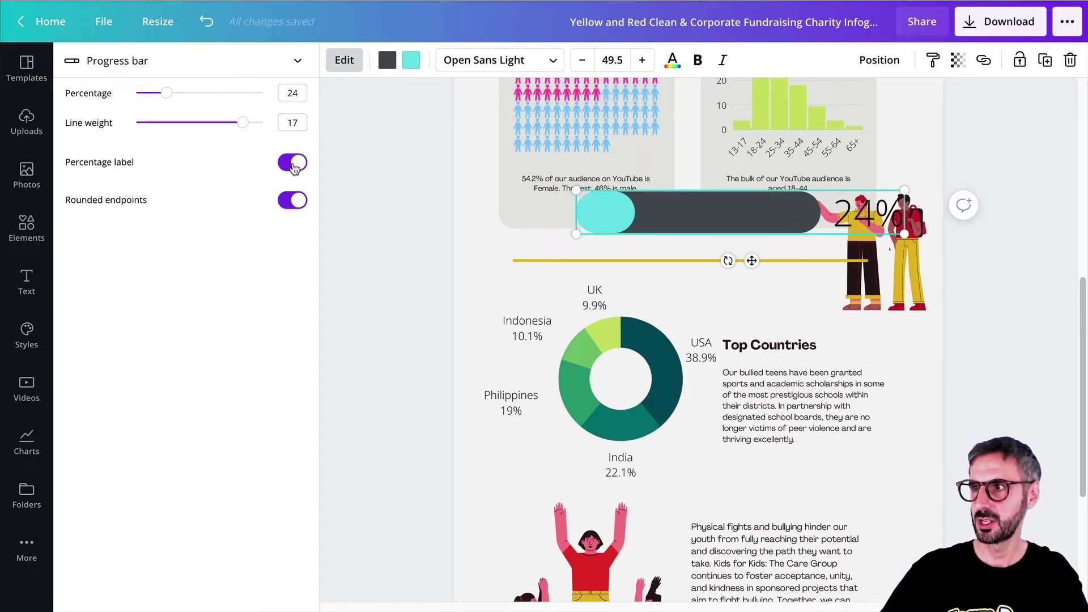
left_click(293, 202)
- Enlarge the progress bar and position it along the bottom of the page
scroll(646, 113, "down", 3)
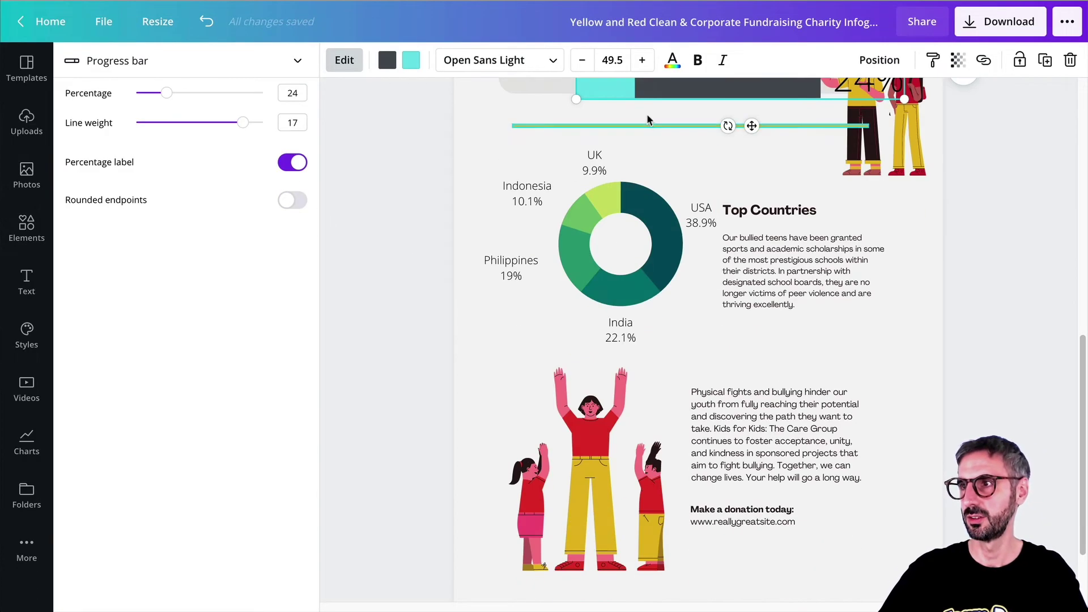
scroll(667, 111, "up", 2)
scroll(671, 113, "down", 1)
left_click_drag(671, 113, 619, 488)
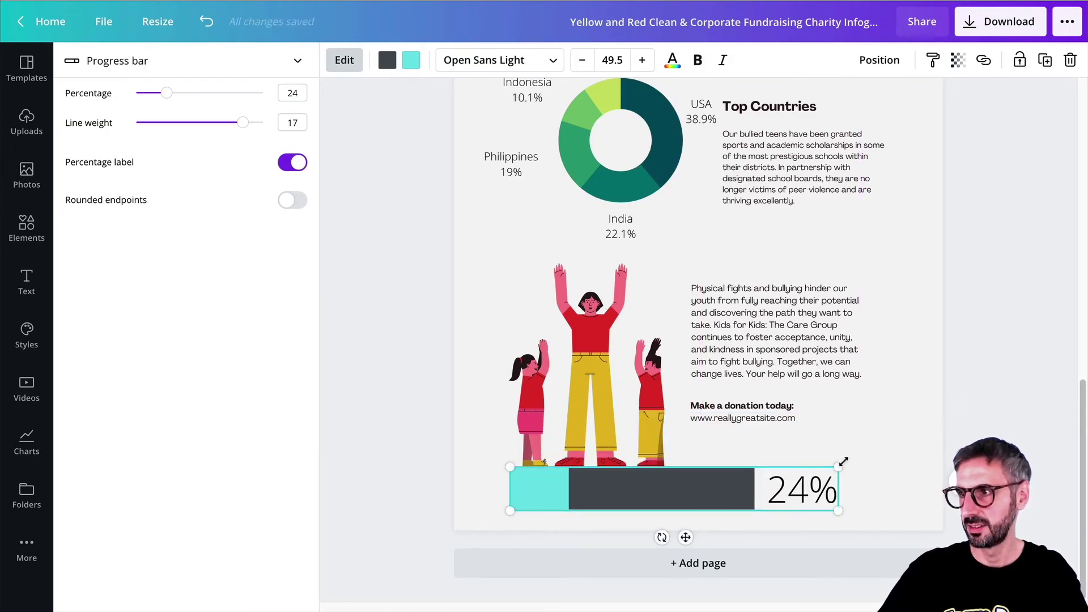
left_click_drag(843, 462, 913, 458)
left_click_drag(762, 501, 758, 496)
left_click_drag(905, 460, 893, 462)
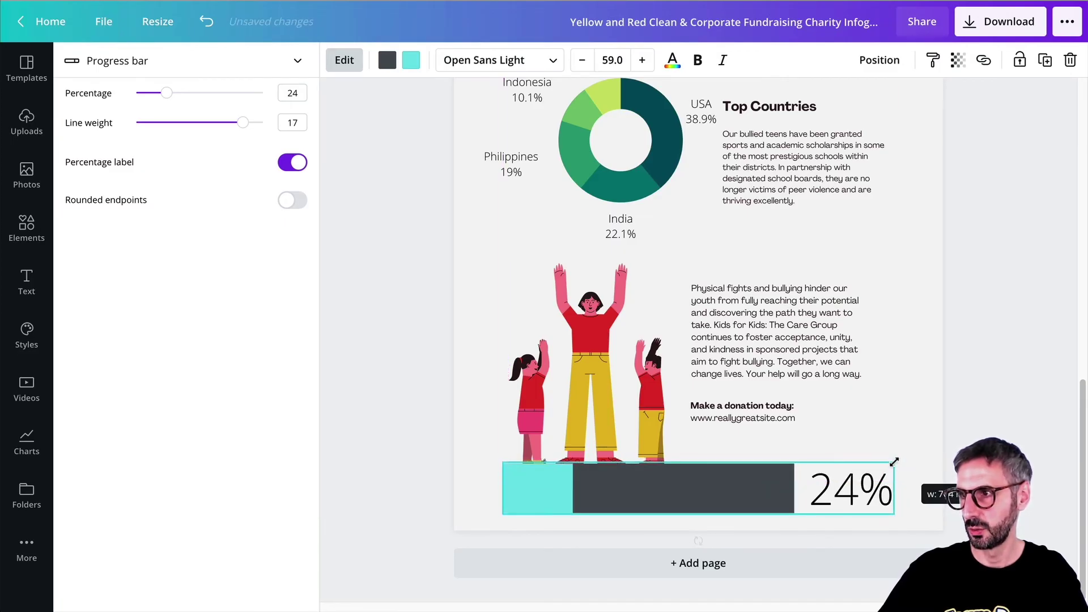
left_click_drag(549, 433, 550, 436)
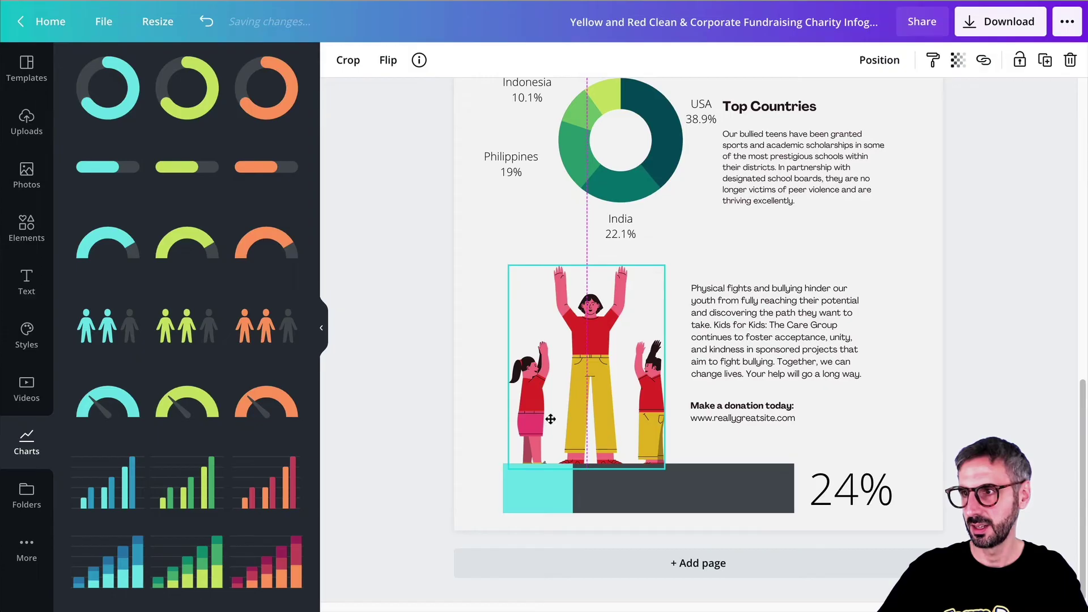
- Bring the three-people illustration forward in front of the progress bar
left_click(872, 63)
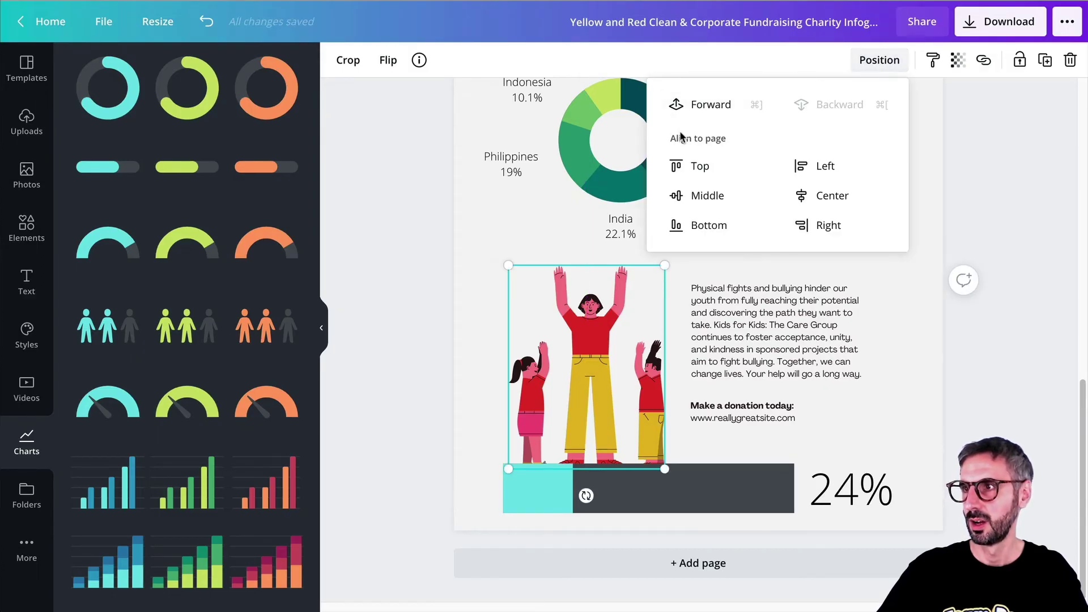
left_click(704, 107)
left_click(719, 292)
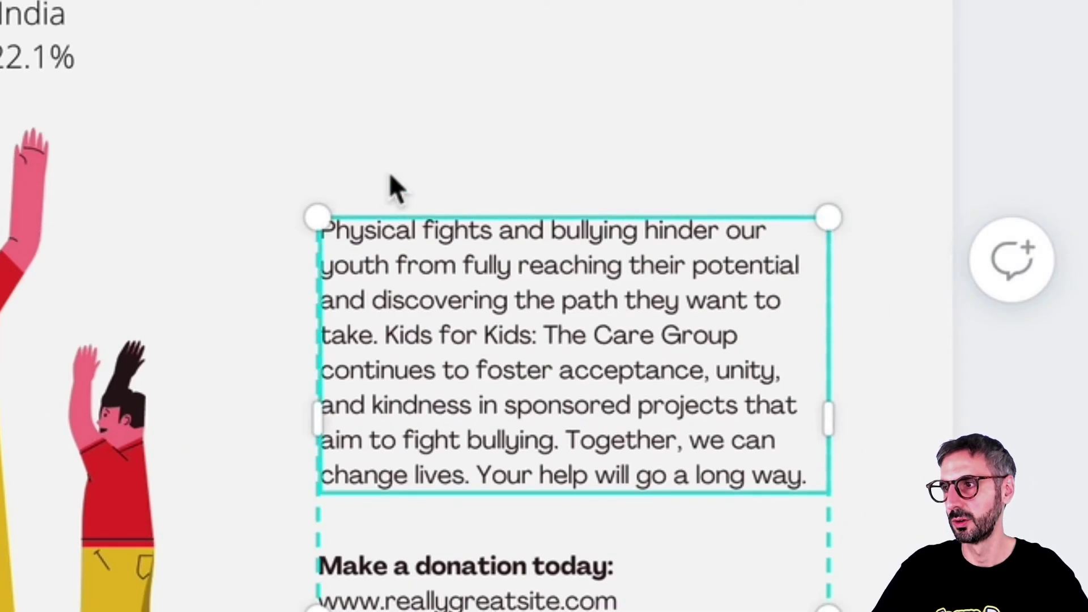
- Rewrite the paragraph as 'I'm about the quit this job, because not enough…subscribed to our channel'
double_click(410, 223)
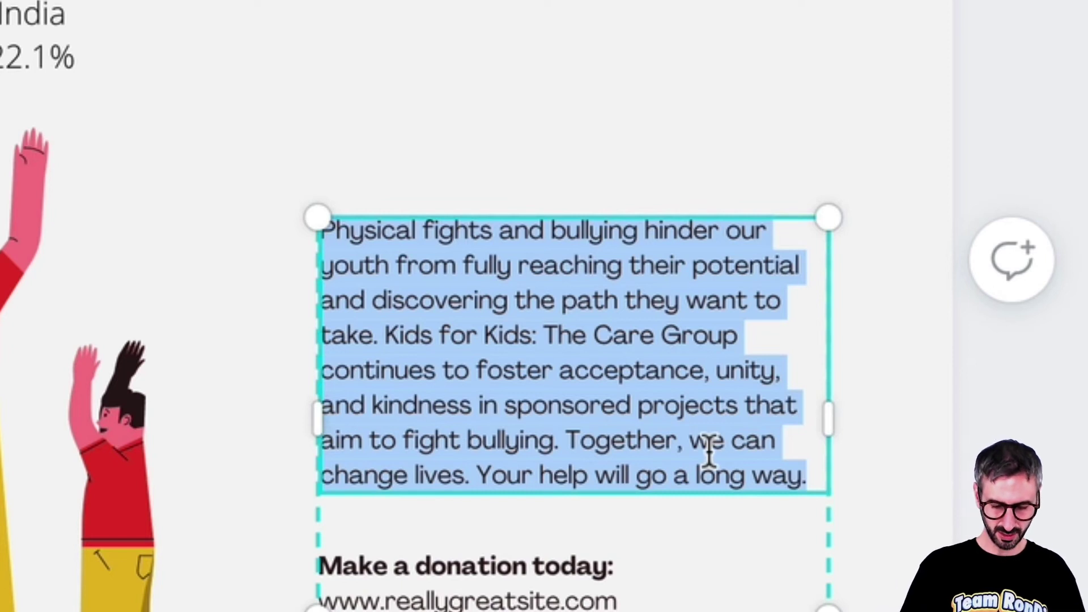
key("BackSpace")
type("I'm abou")
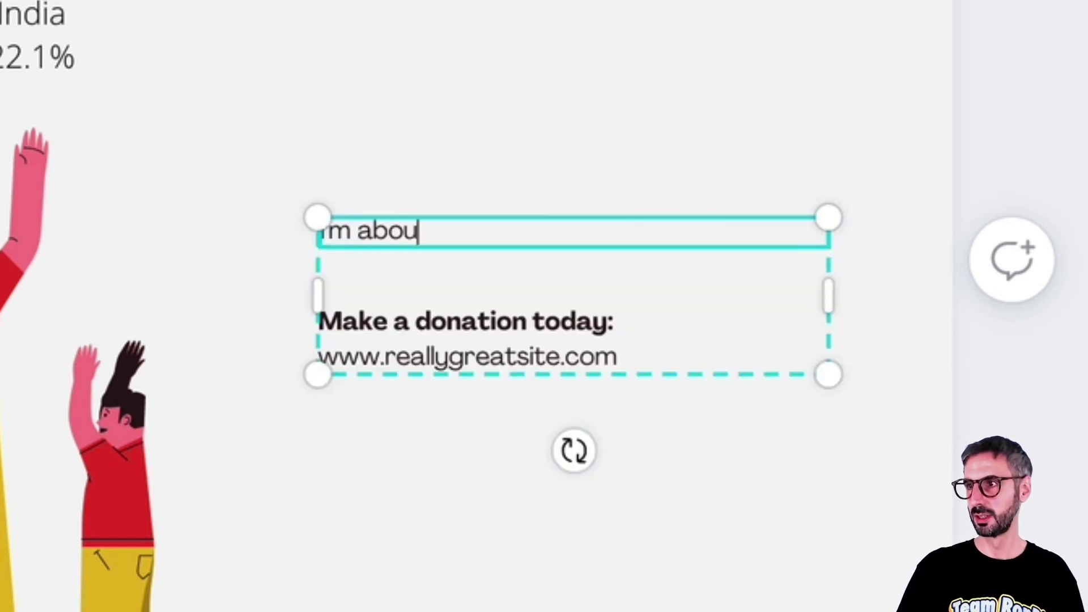
type("t the quit thi")
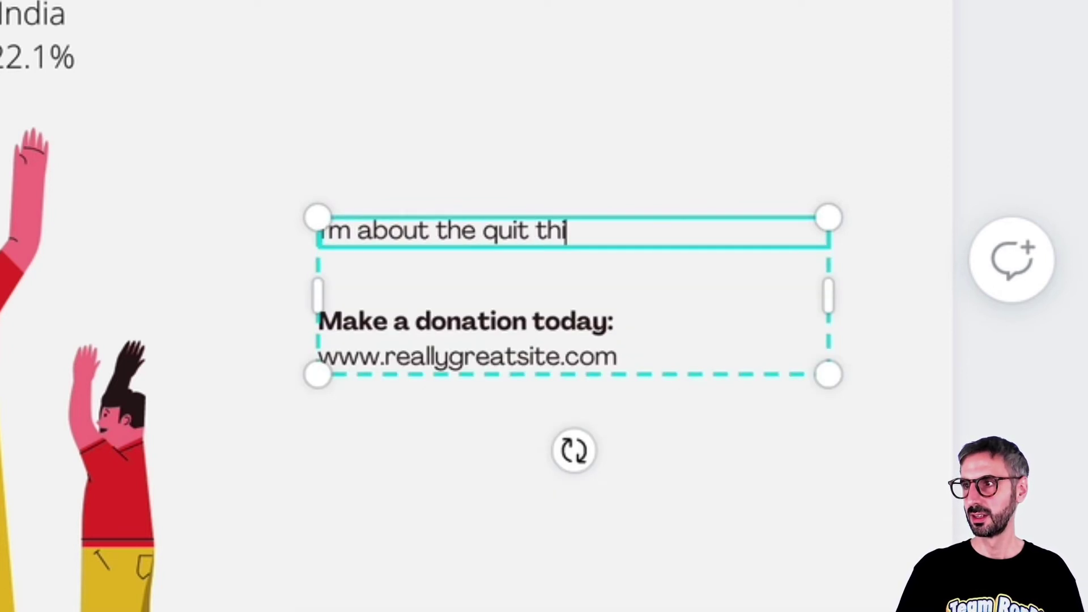
type("s job, beca")
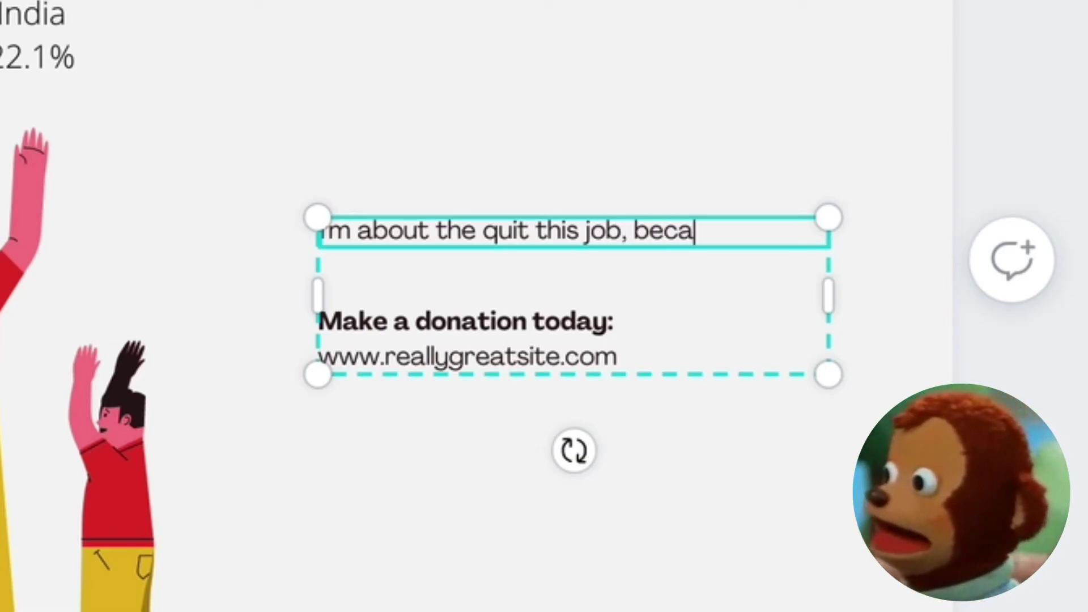
type("use")
type("eno")
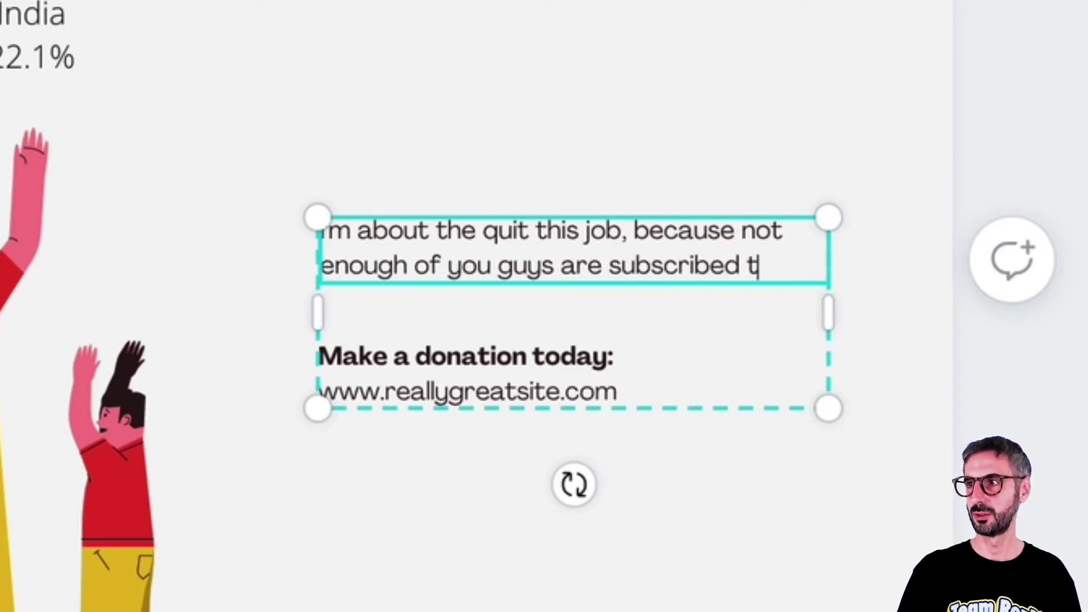
type("channel!!!!!!!!!!!!!!!!!!!!!")
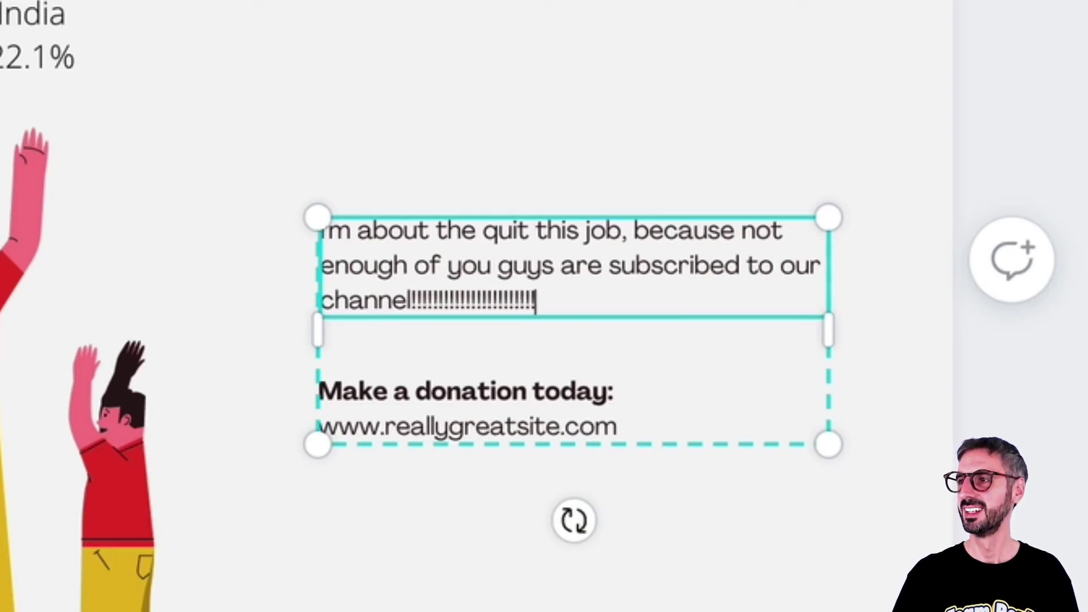
- Change the heading text to 'Subscribe to our channel right now'
left_click(743, 408)
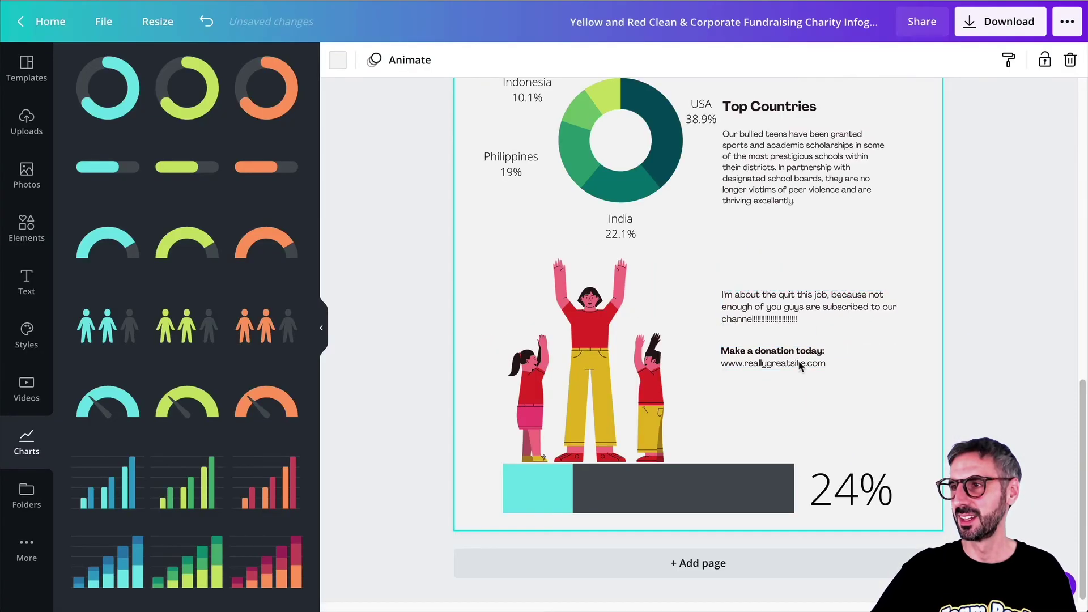
left_click(600, 417)
left_click(824, 353)
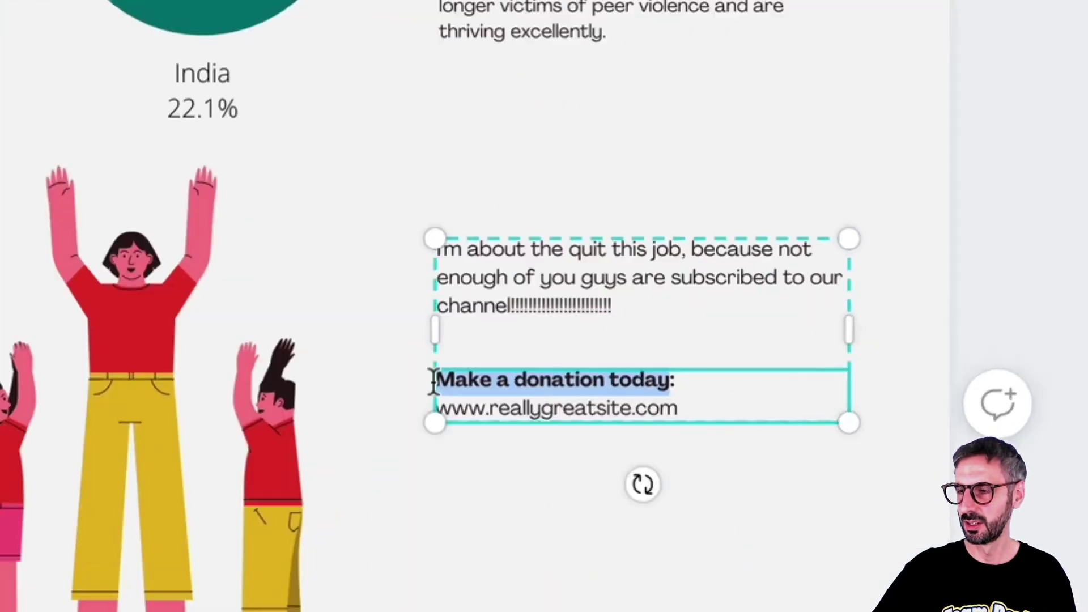
type("Sub")
type("scribe to our ")
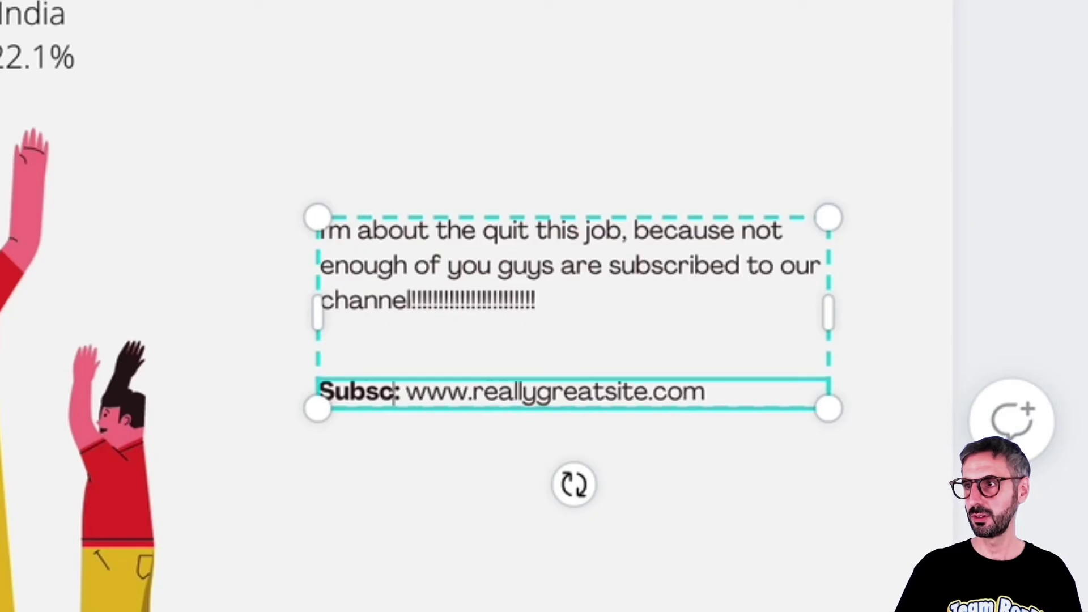
type("cha")
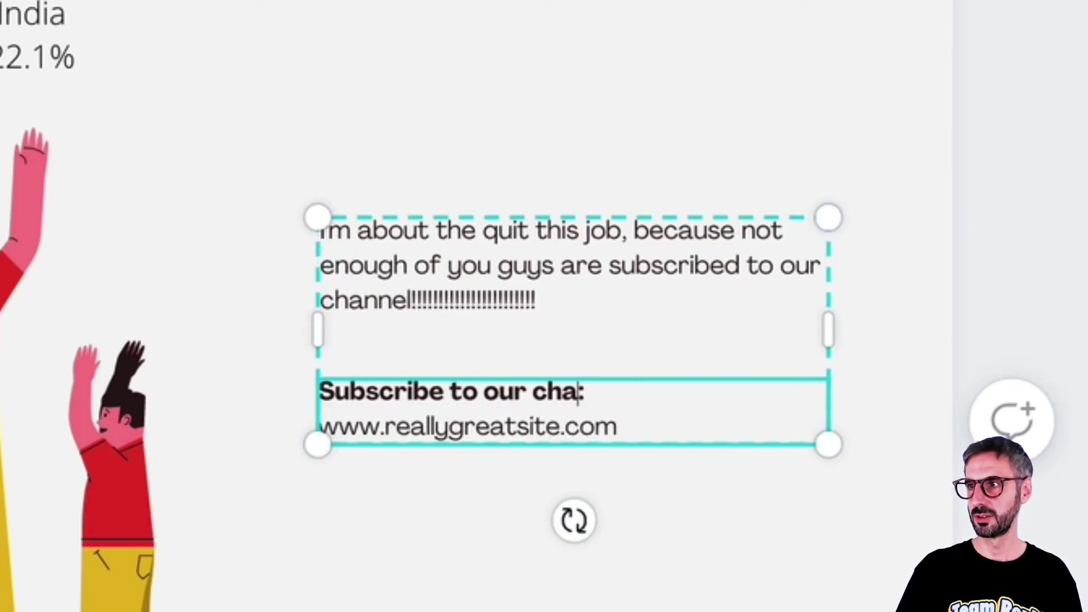
type("nnel right now")
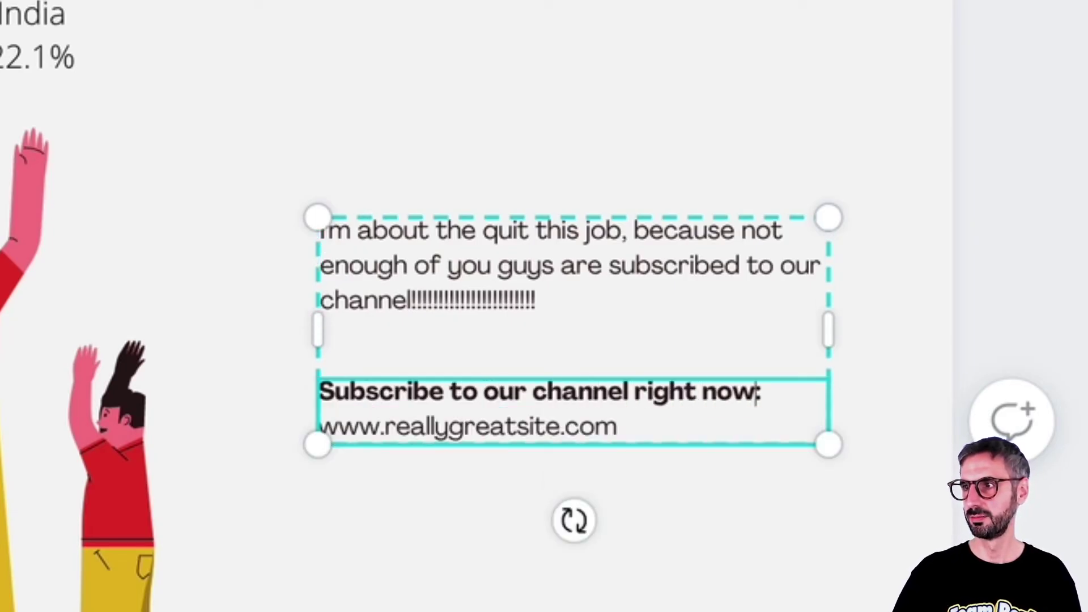
- Replace the placeholder web address with bit.ly/YTcanva
left_click_drag(626, 436, 326, 425)
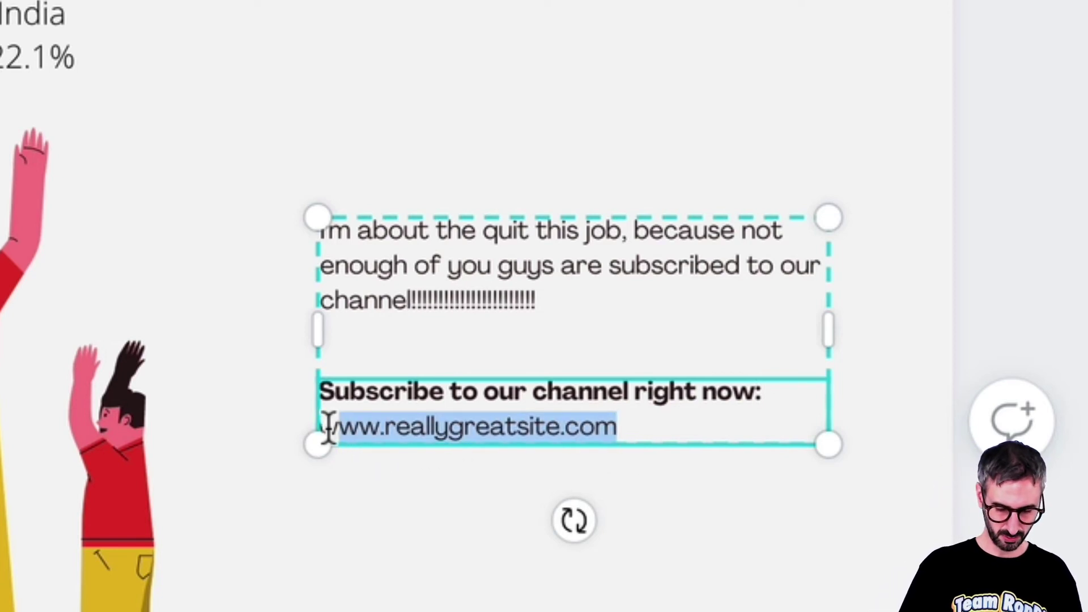
type("bit.ly/")
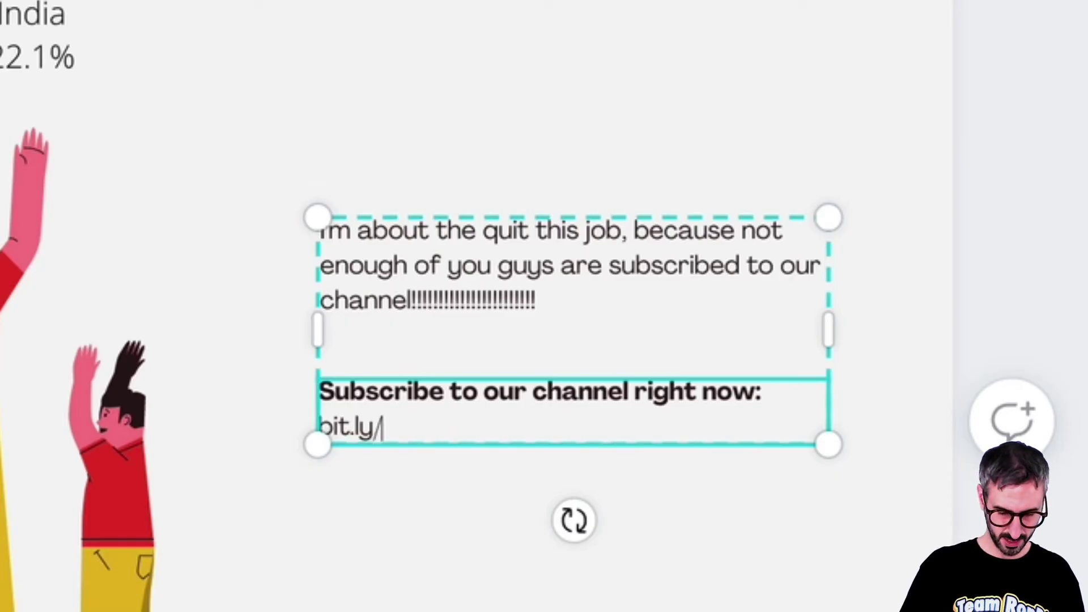
type("YTcanva")
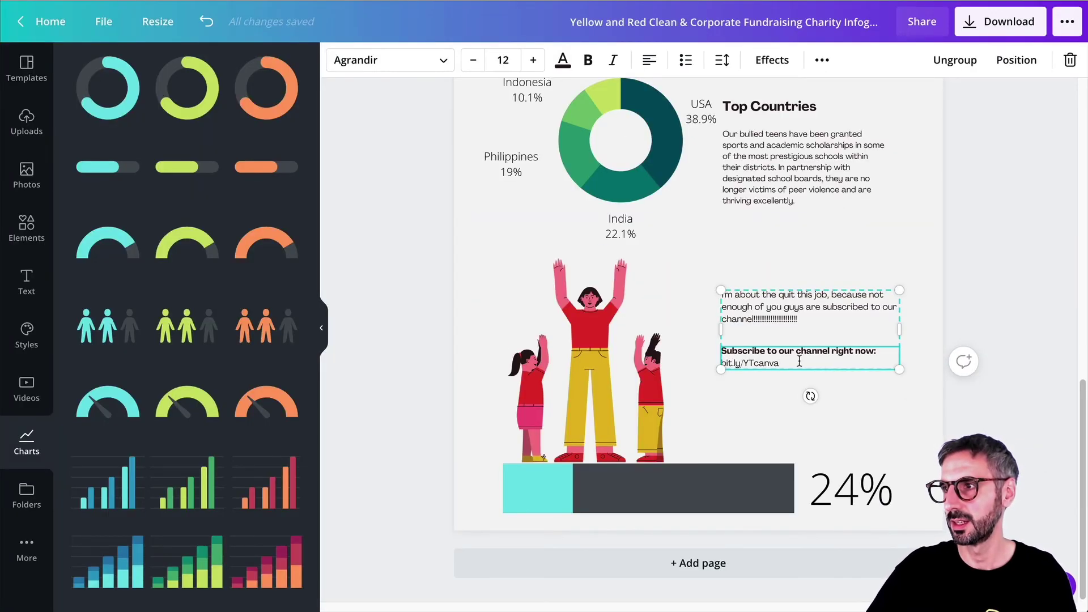
left_click_drag(799, 361, 724, 361)
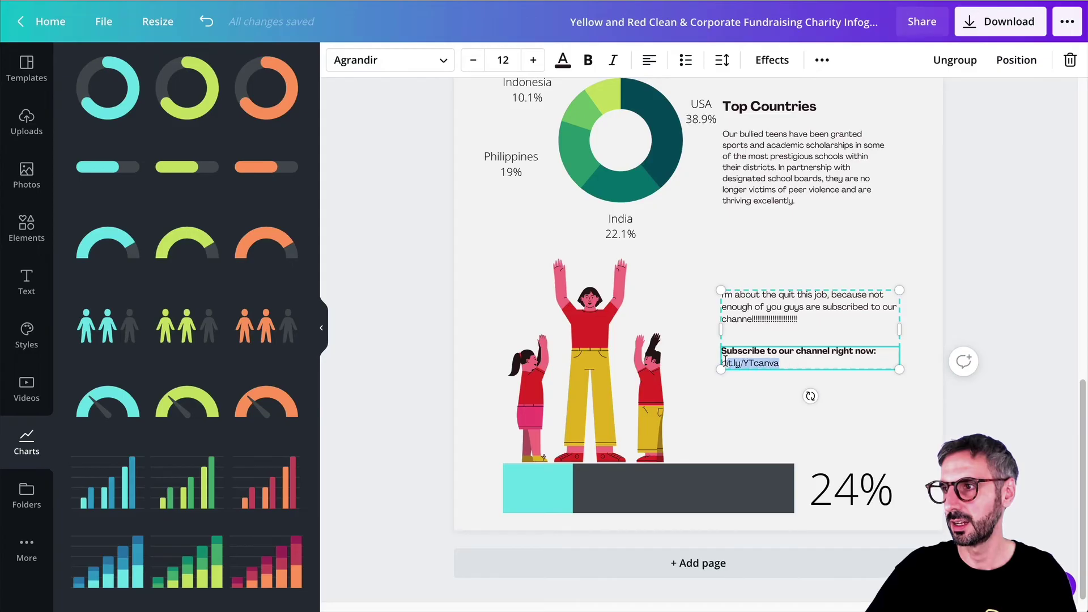
- Hyperlink the 'bit.ly/YTcanva' subscribe text with the pasted URL, then regroup it with the paragraph
left_click(955, 60)
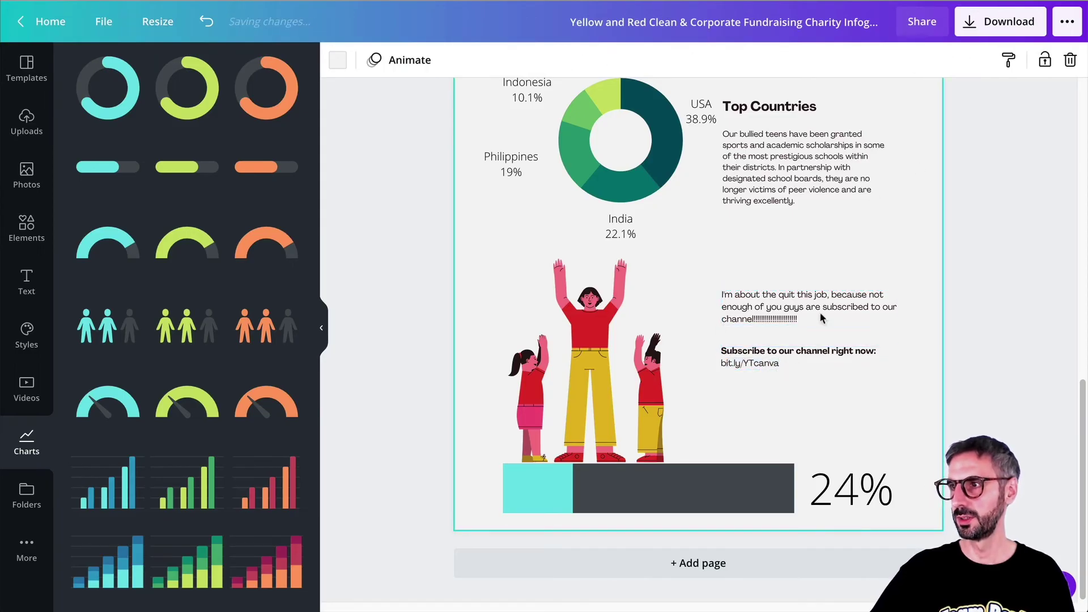
left_click(786, 367)
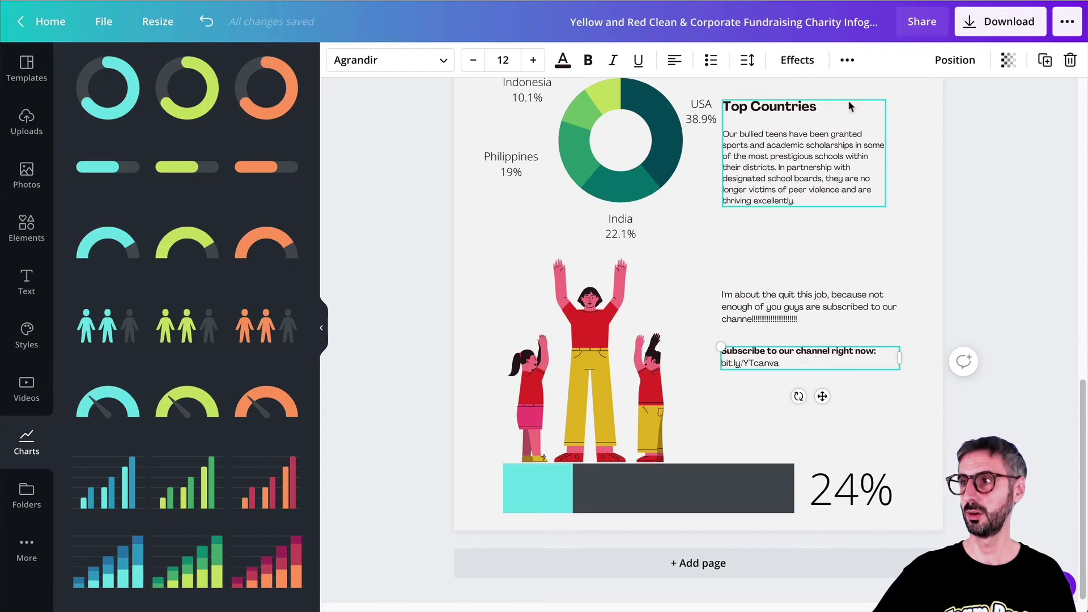
left_click(845, 60)
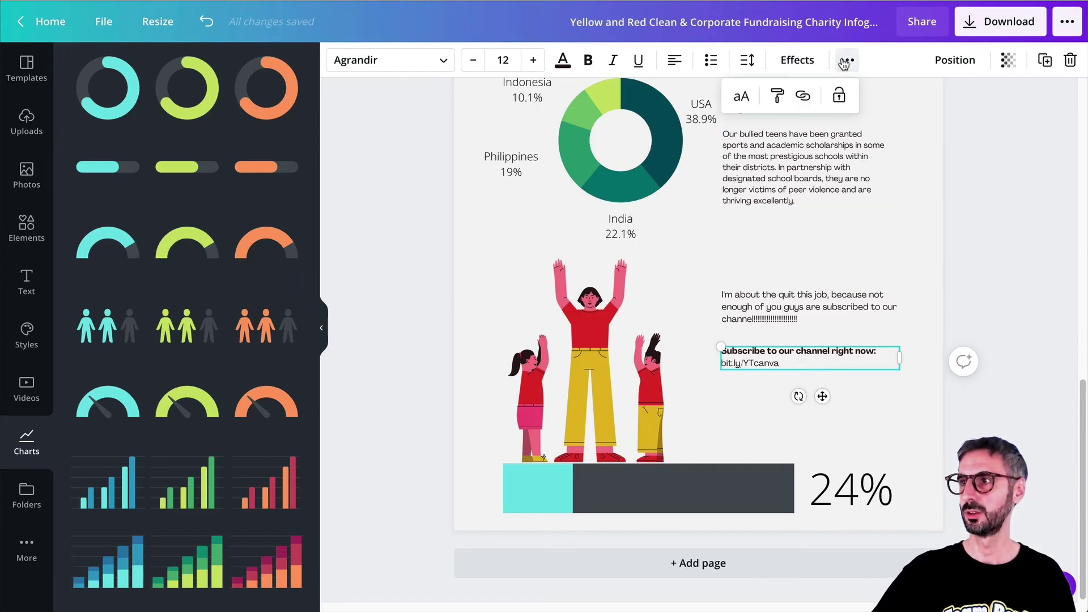
left_click(801, 98)
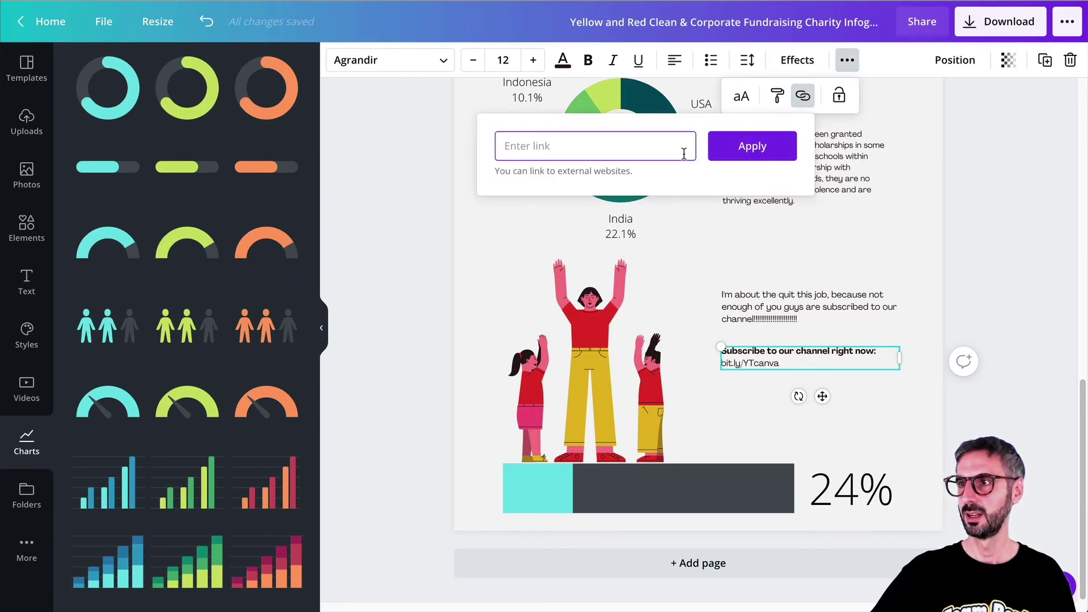
key("ctrl+v")
key("Return")
left_click_drag(741, 247, 796, 412)
left_click(935, 60)
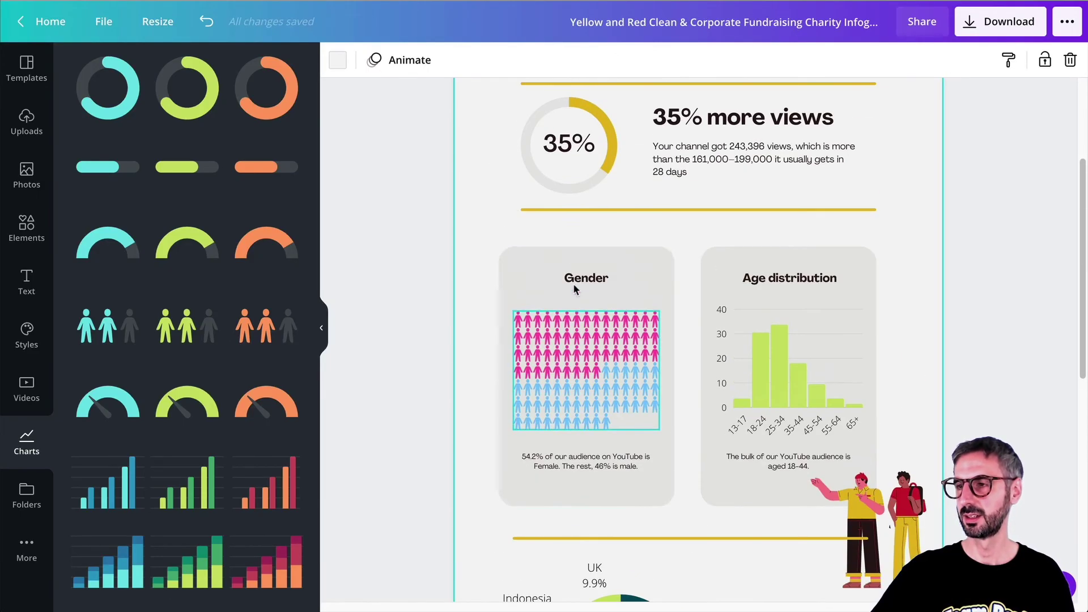
- Scroll through the infographic and select the Gender chart card
scroll(573, 289, "up", 3)
scroll(582, 315, "down", 2)
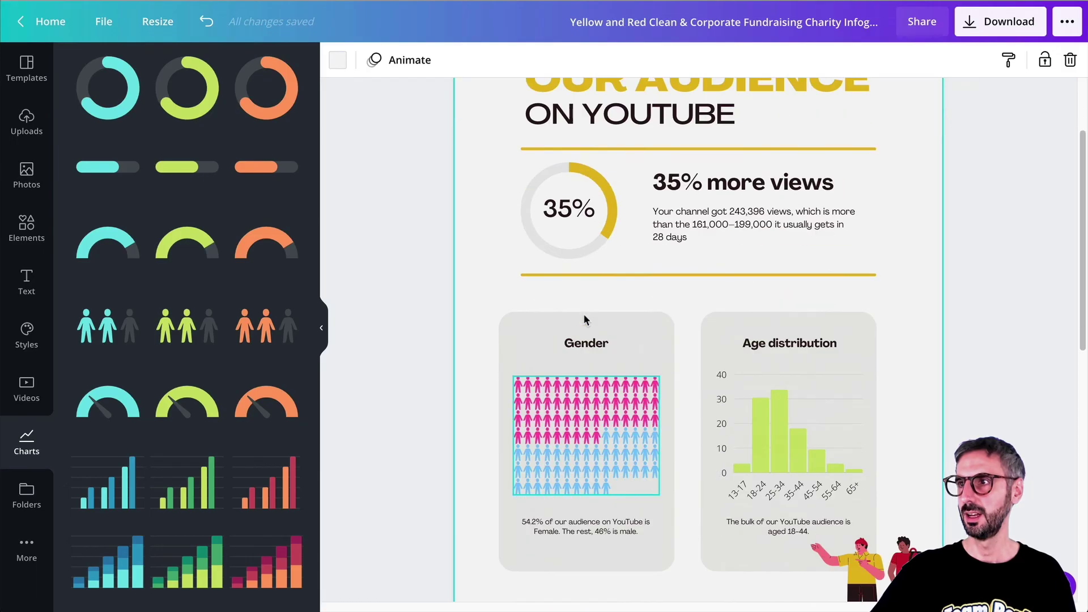
left_click(584, 317)
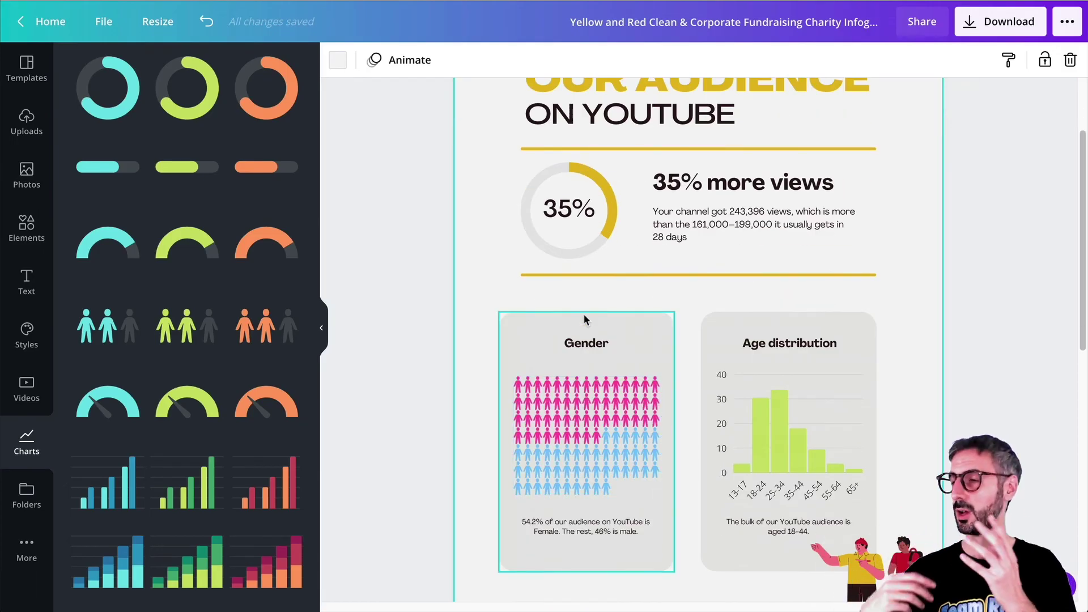
scroll(755, 318, "up", 2)
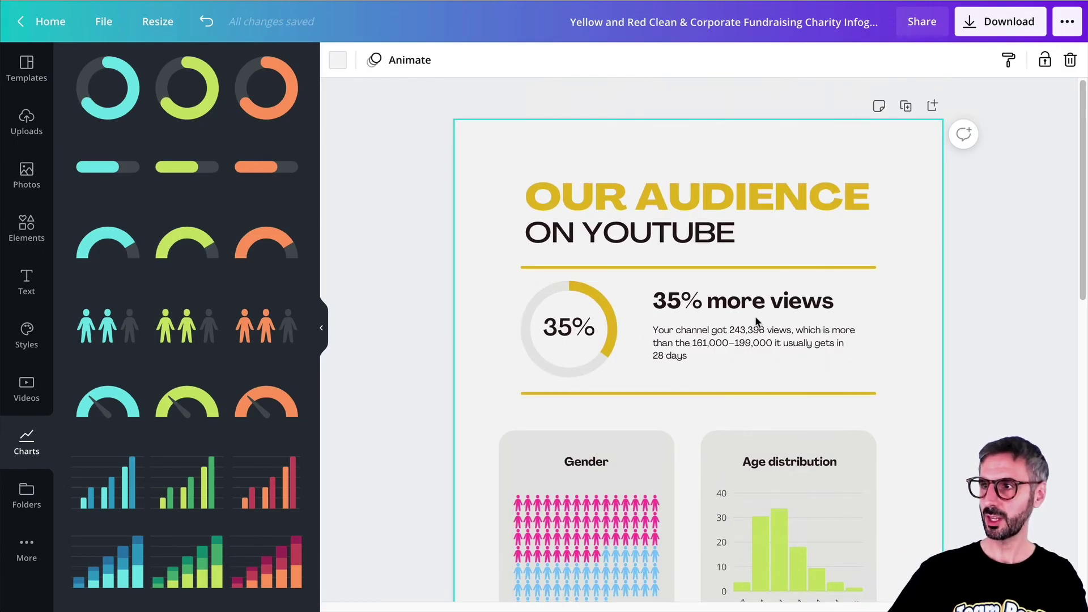
scroll(755, 318, "down", 8)
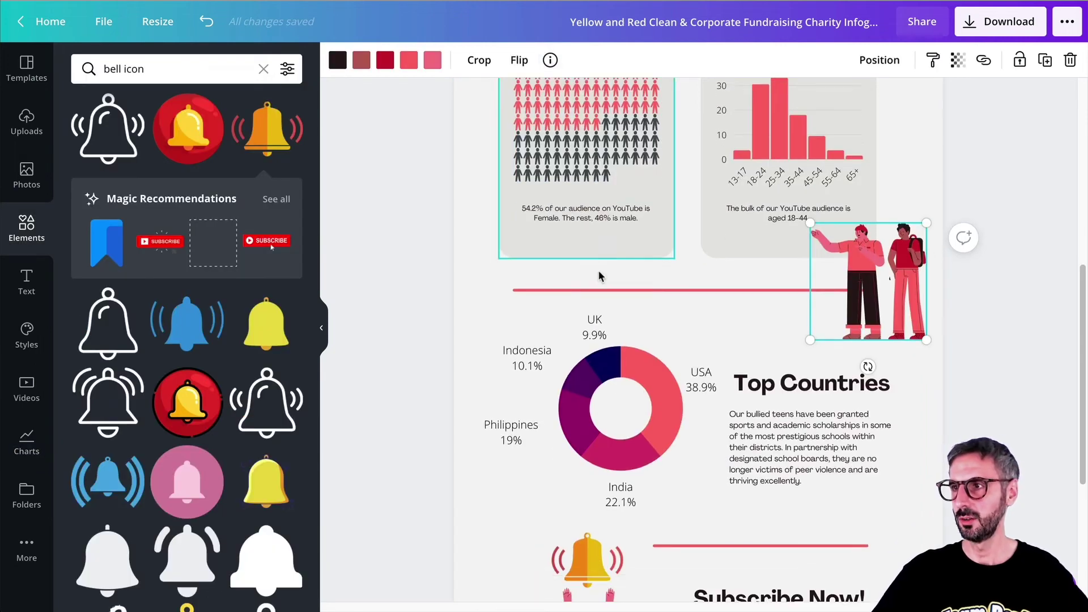
scroll(697, 340, "down", 4)
scroll(643, 347, "up", 12)
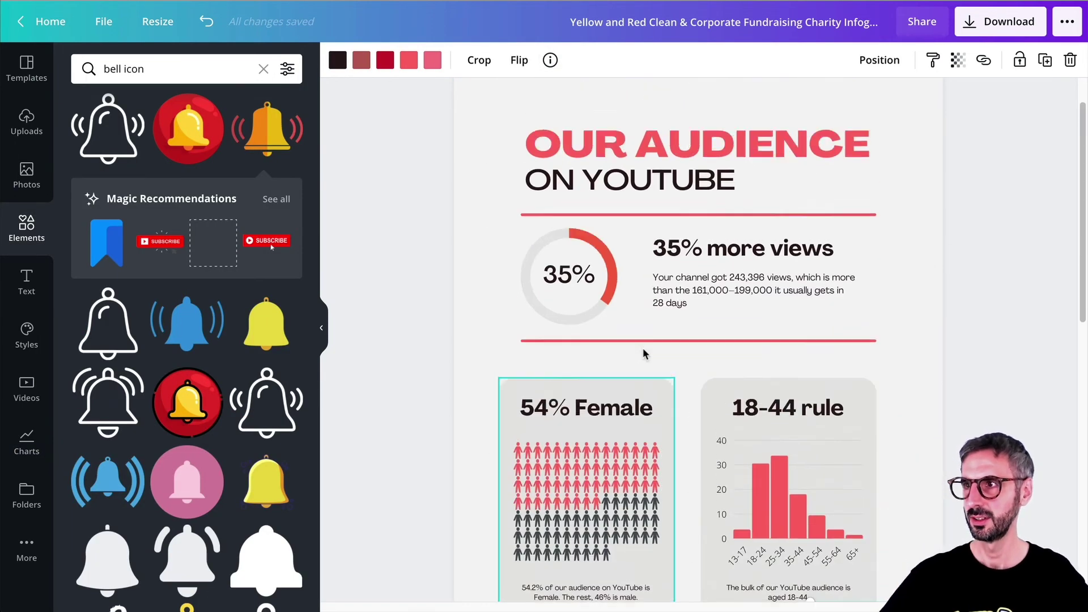
scroll(705, 422, "down", 5)
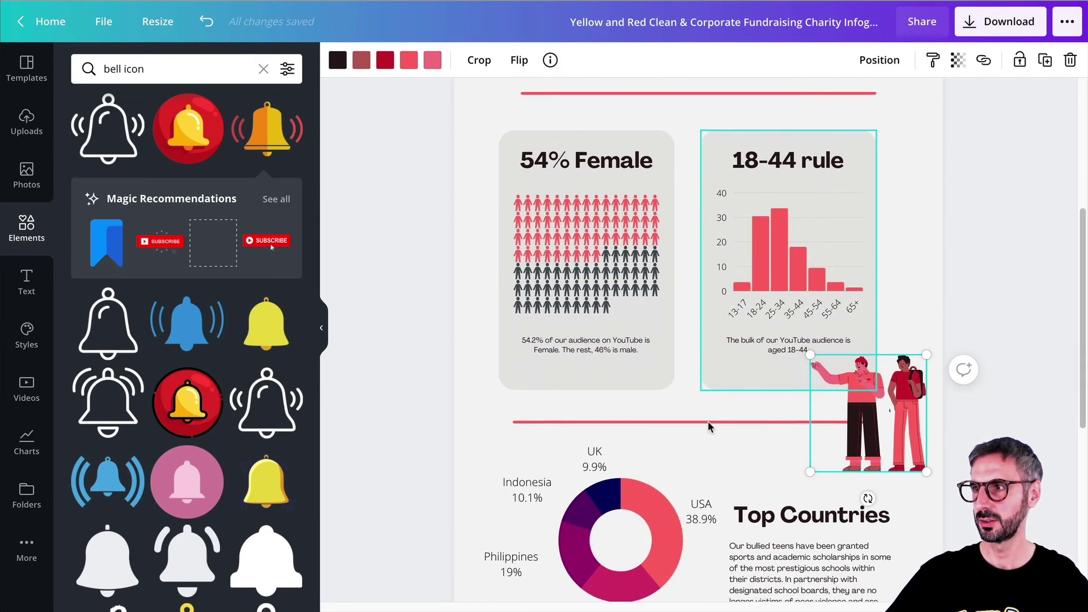
left_click(903, 294)
scroll(736, 368, "down", 6)
left_click(872, 385)
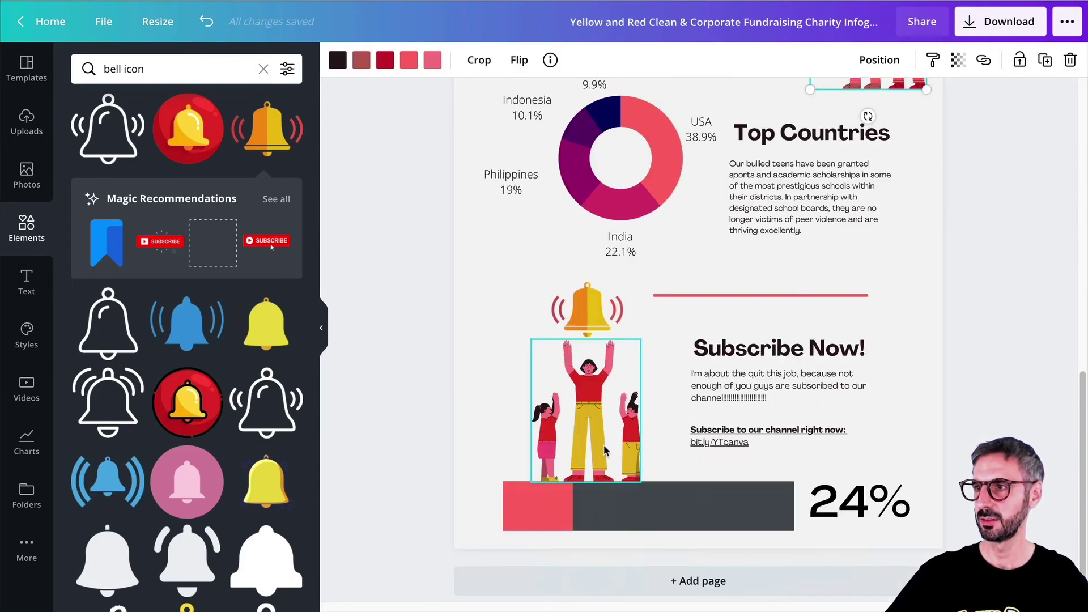
scroll(605, 451, "up", 6)
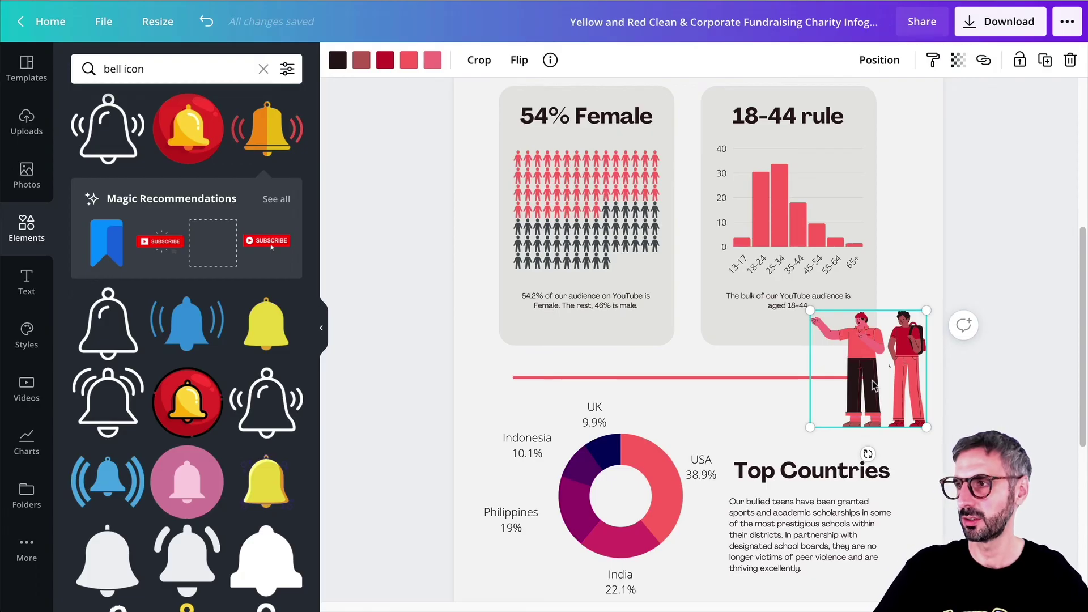
- Use the two-people illustration's Info to find similar art and add the three-women illustration
scroll(876, 379, "down", 4)
scroll(867, 334, "up", 2)
scroll(736, 407, "down", 2)
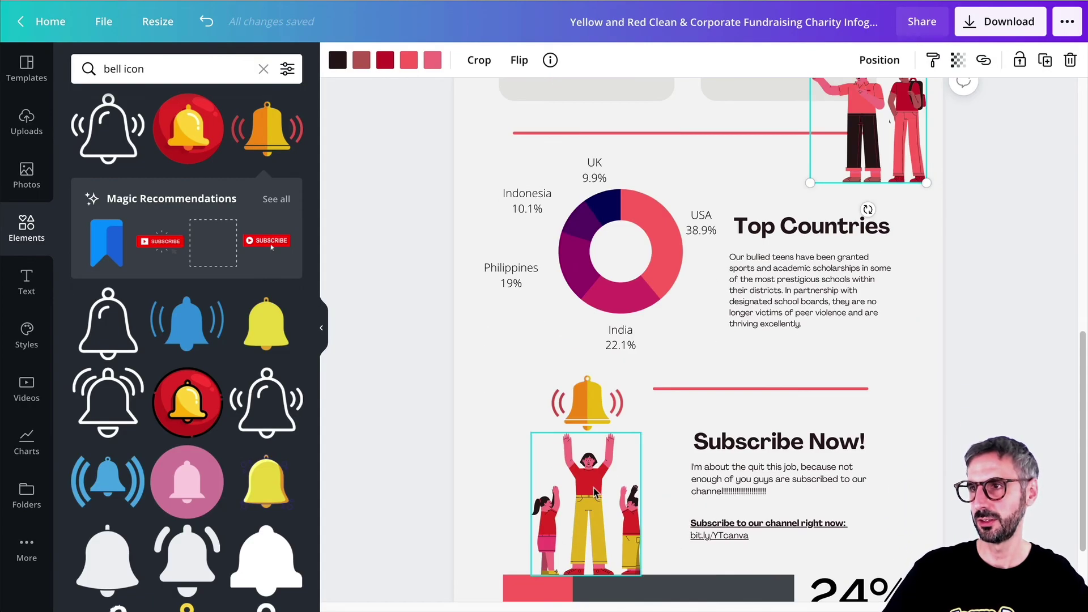
left_click(595, 492)
scroll(905, 394, "up", 5)
left_click(905, 394)
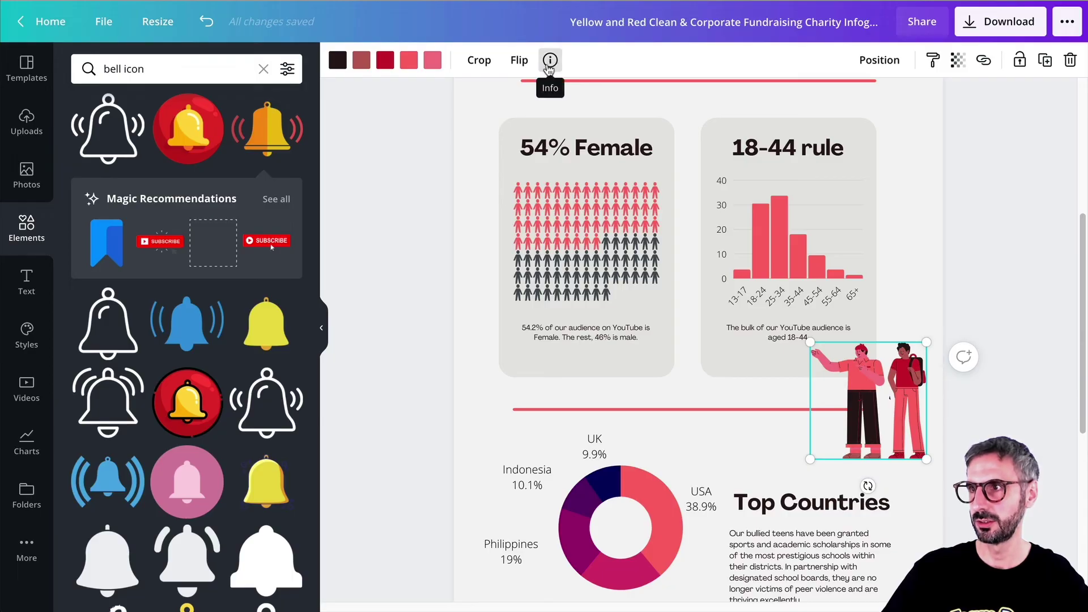
left_click(549, 61)
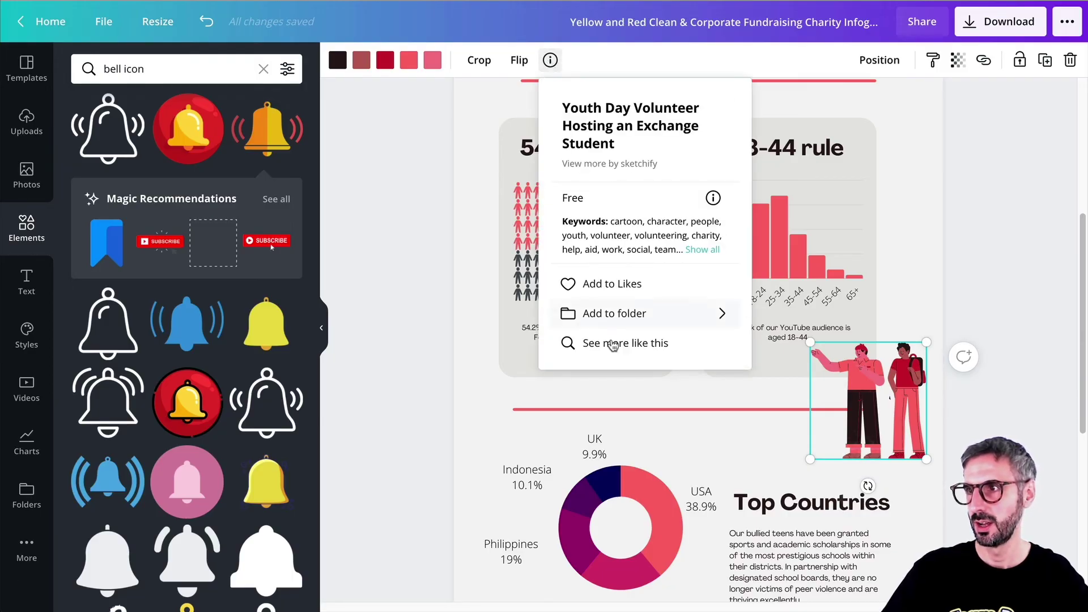
left_click(631, 344)
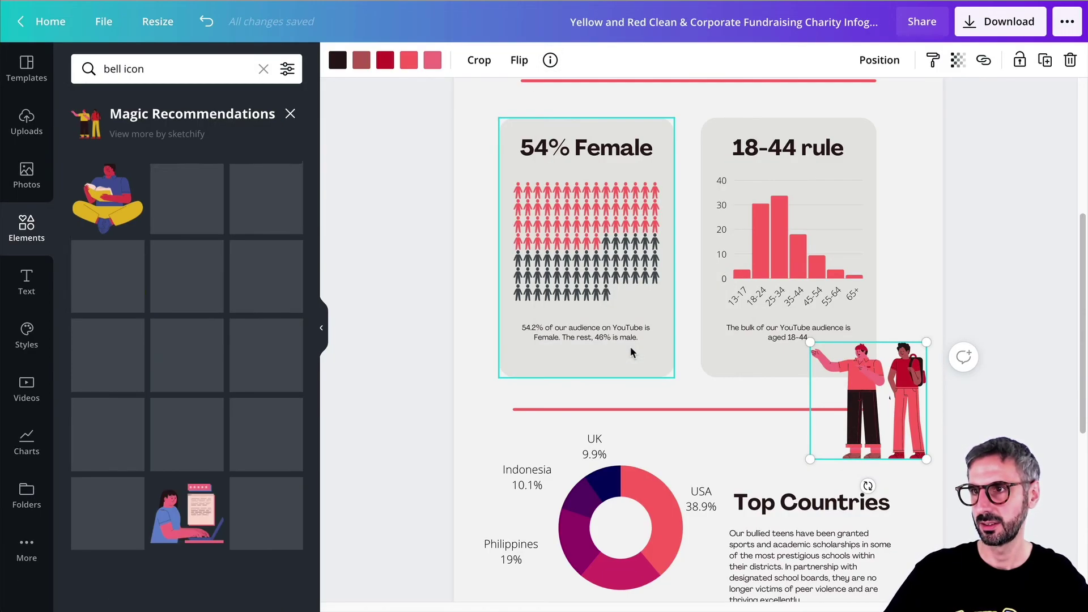
left_click(267, 283)
- Move the three-women illustration under the bell and shrink it to sit above the 24% bar
left_click_drag(666, 451, 651, 418)
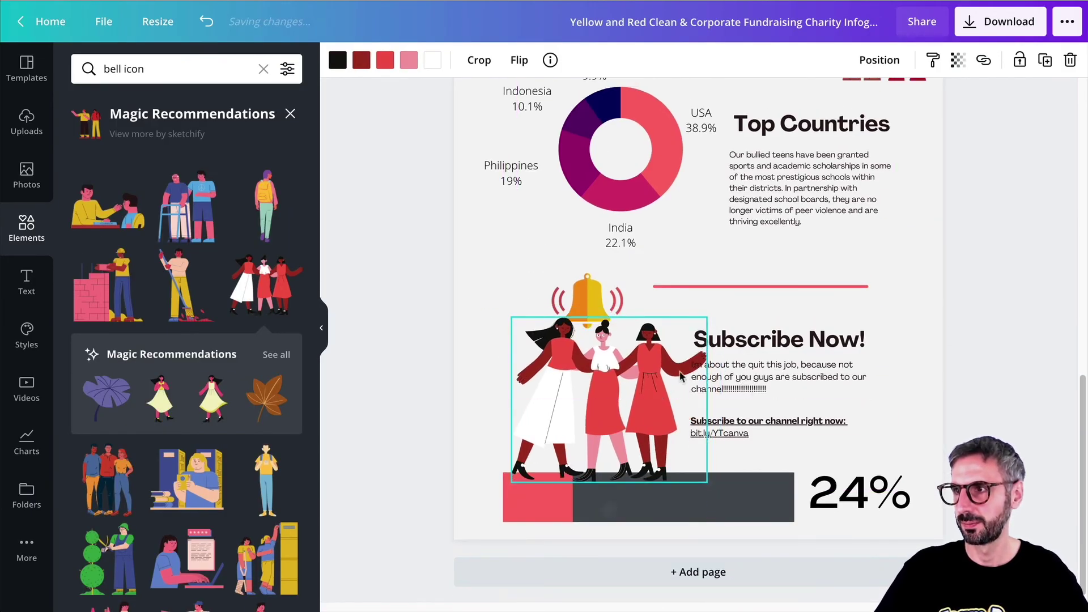
left_click_drag(705, 318, 663, 355)
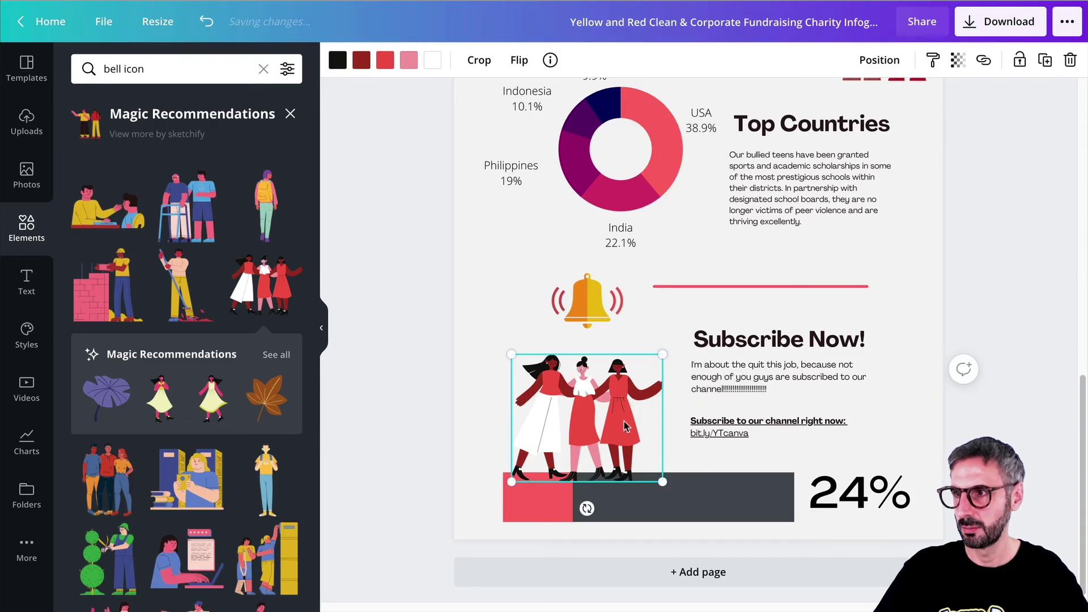
left_click_drag(625, 424, 625, 419)
left_click_drag(662, 347, 655, 354)
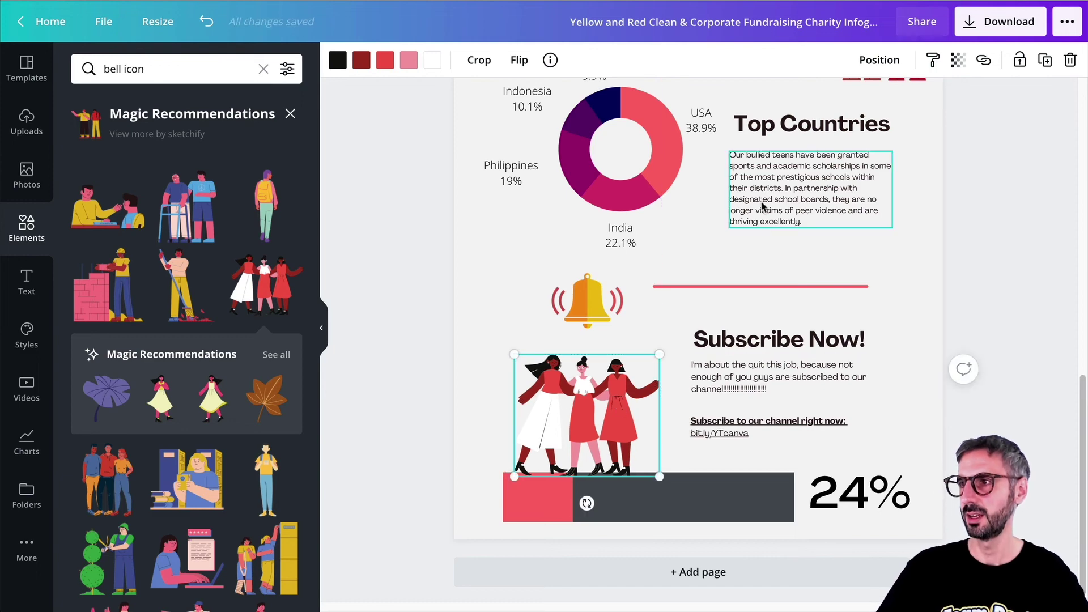
- Copy the two-people illustration's red-pink style onto the three-women illustration
scroll(850, 216, "up", 2)
left_click(886, 172)
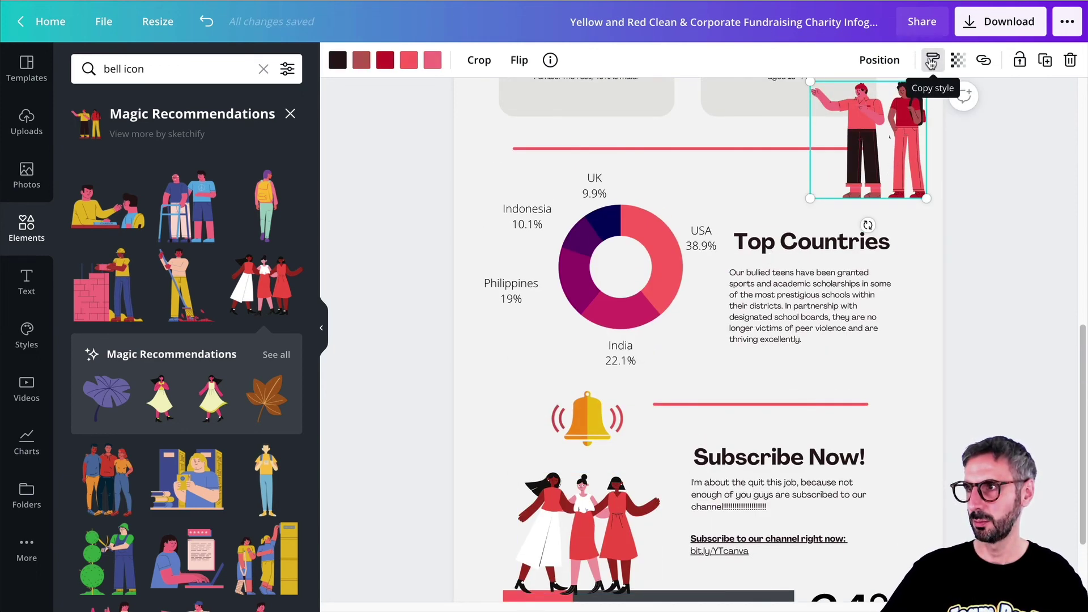
left_click(931, 62)
left_click(594, 531)
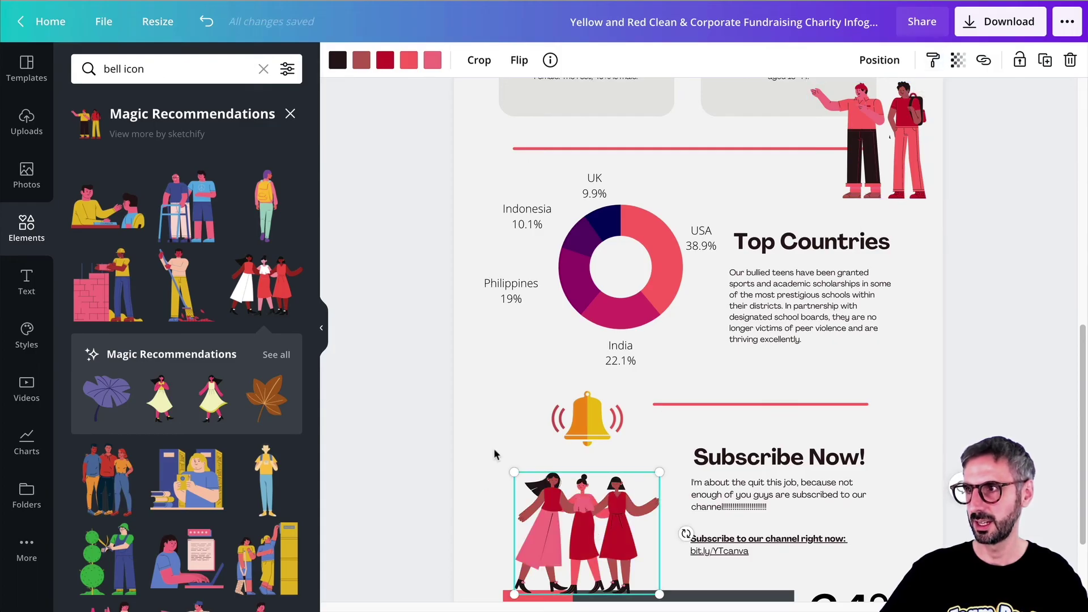
left_click(504, 430)
- Enlarge the bell icon and reposition it above the women
scroll(504, 429, "down", 2)
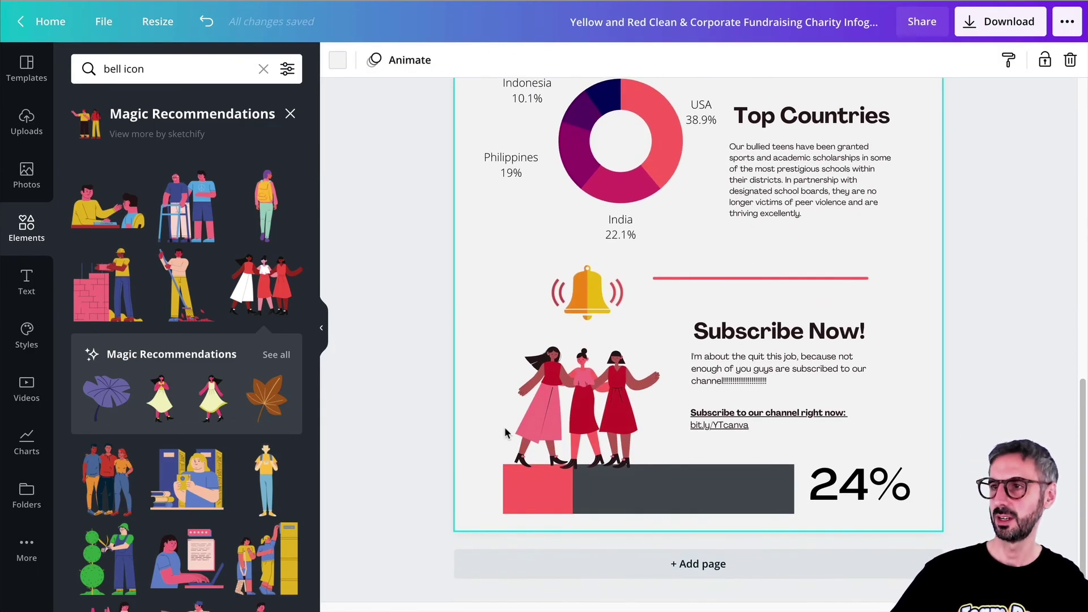
scroll(544, 408, "up", 1)
left_click(596, 306)
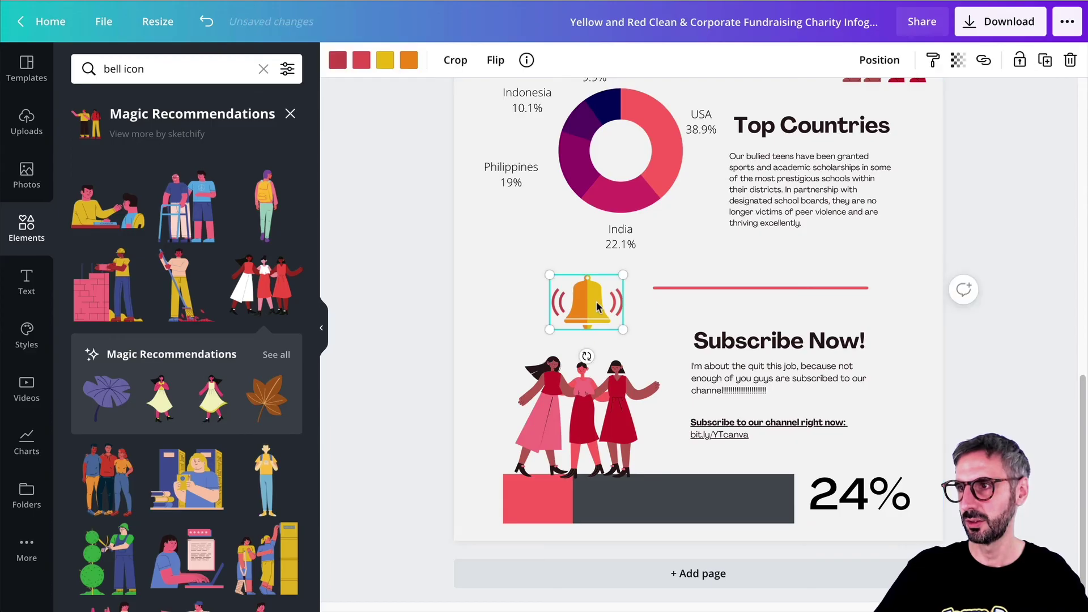
left_click_drag(552, 322, 525, 342)
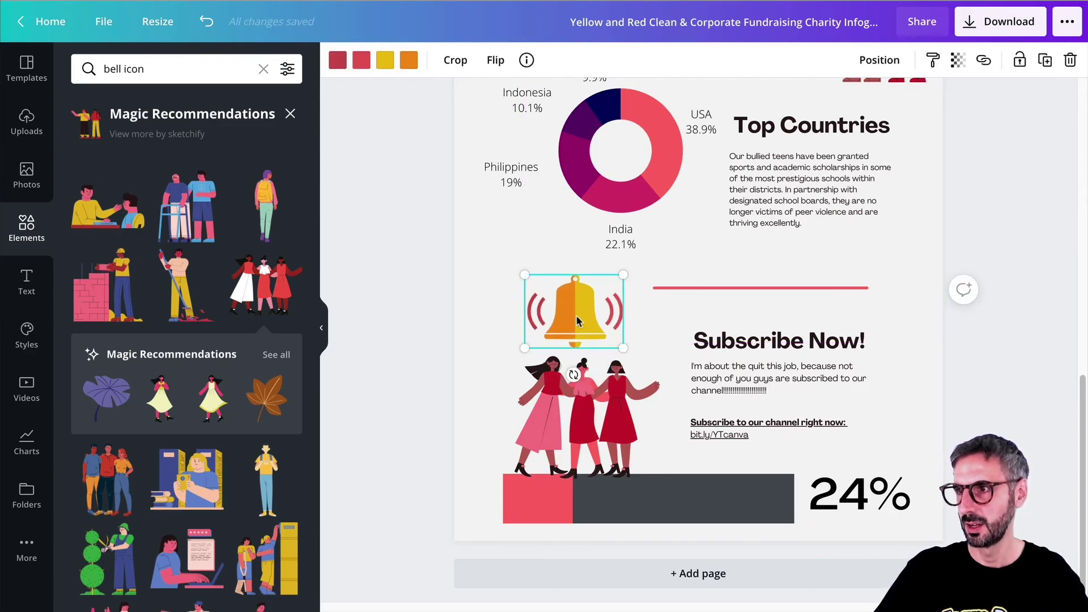
left_click_drag(580, 318, 577, 314)
left_click(676, 330)
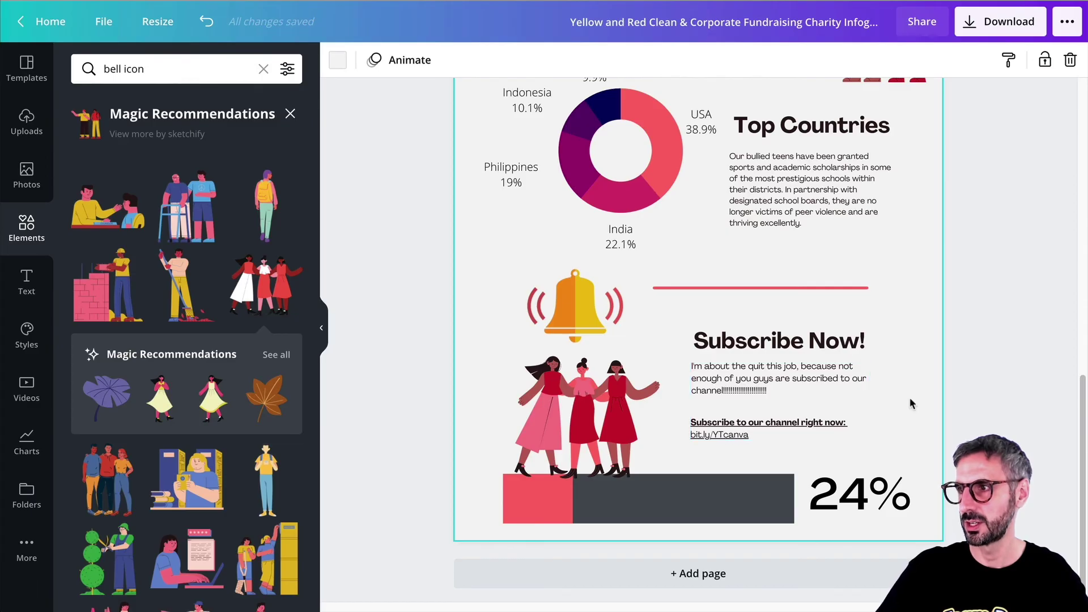
- Ungroup the subscriber message from the subscribe link text and nudge the link text right
left_click(793, 427)
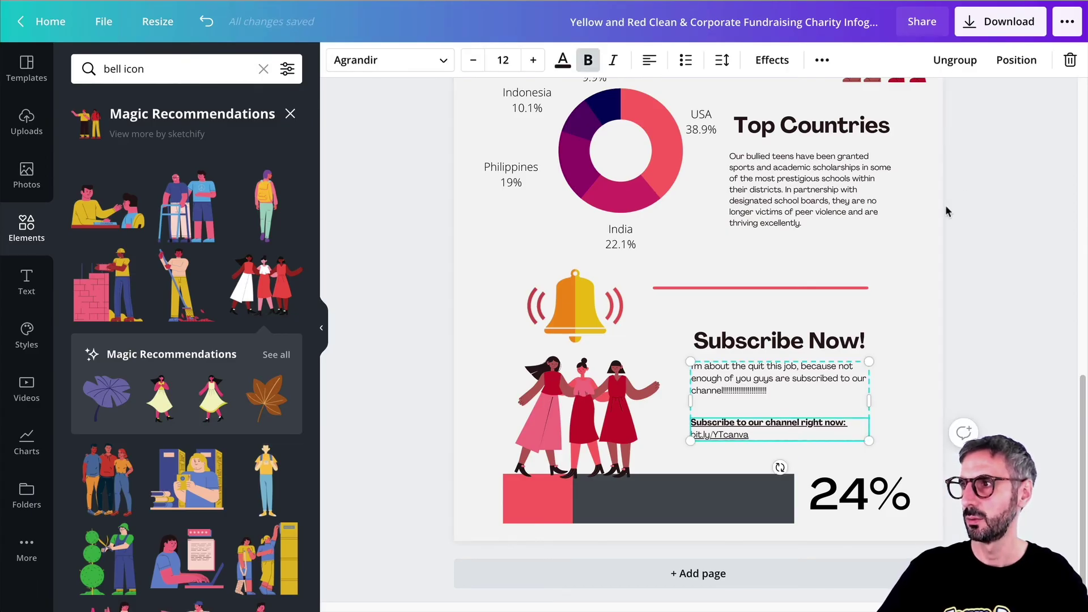
left_click(948, 62)
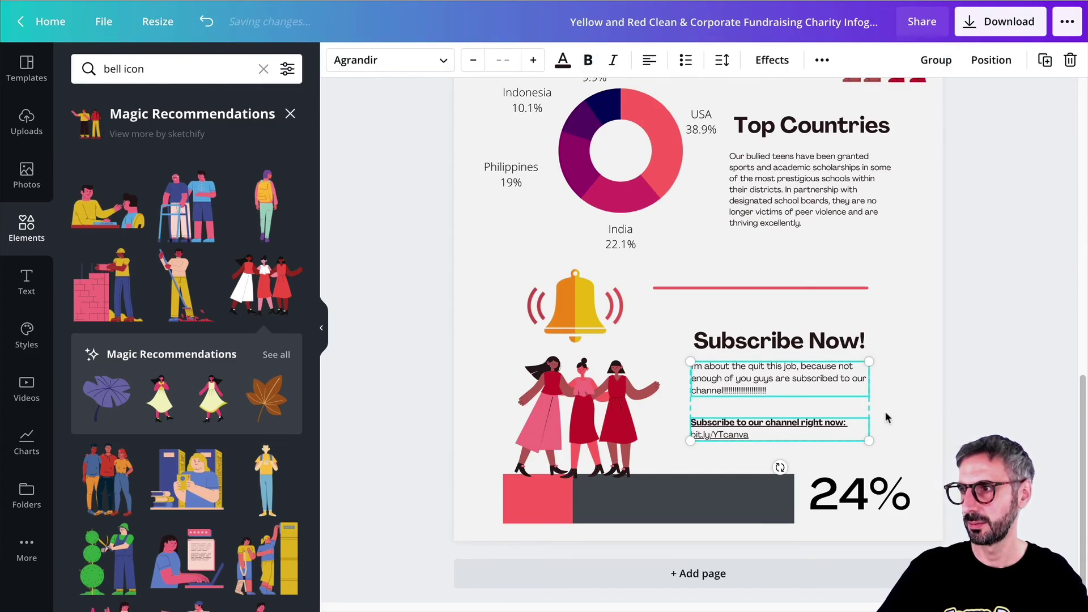
left_click(887, 418)
left_click(837, 437)
left_click_drag(837, 438, 846, 437)
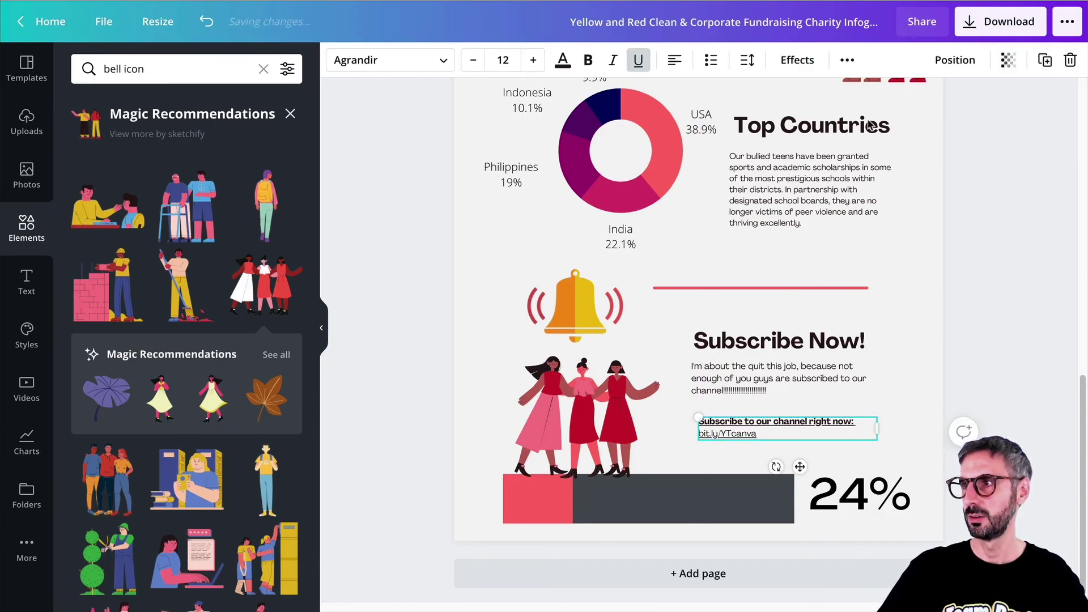
- Copy the bit.ly/YTcanva URL from the text's link, then delete that subscribe text box
left_click(846, 60)
left_click(802, 95)
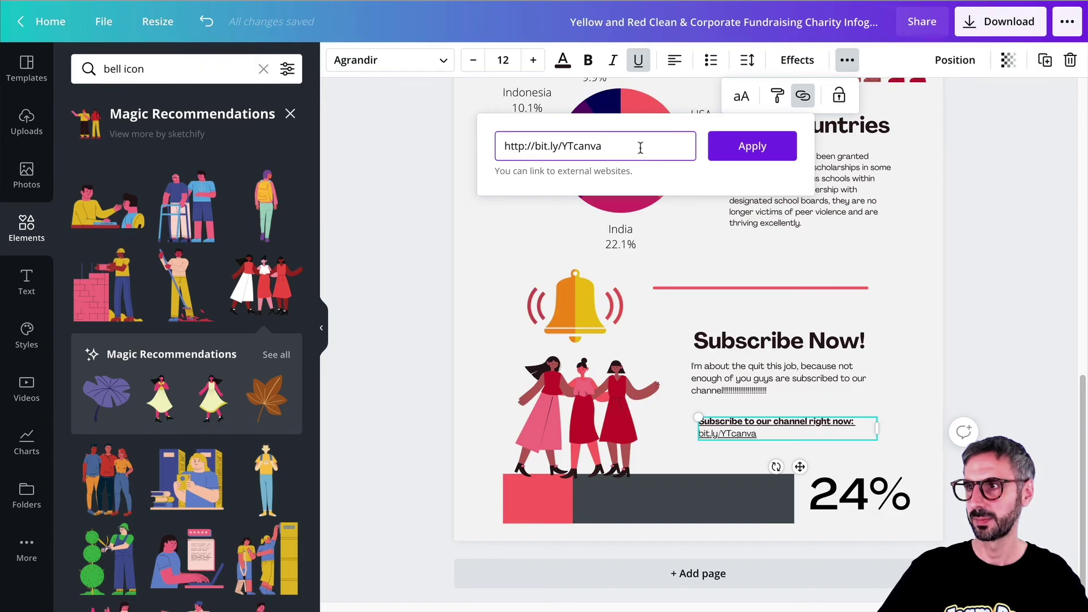
left_click_drag(640, 147, 506, 150)
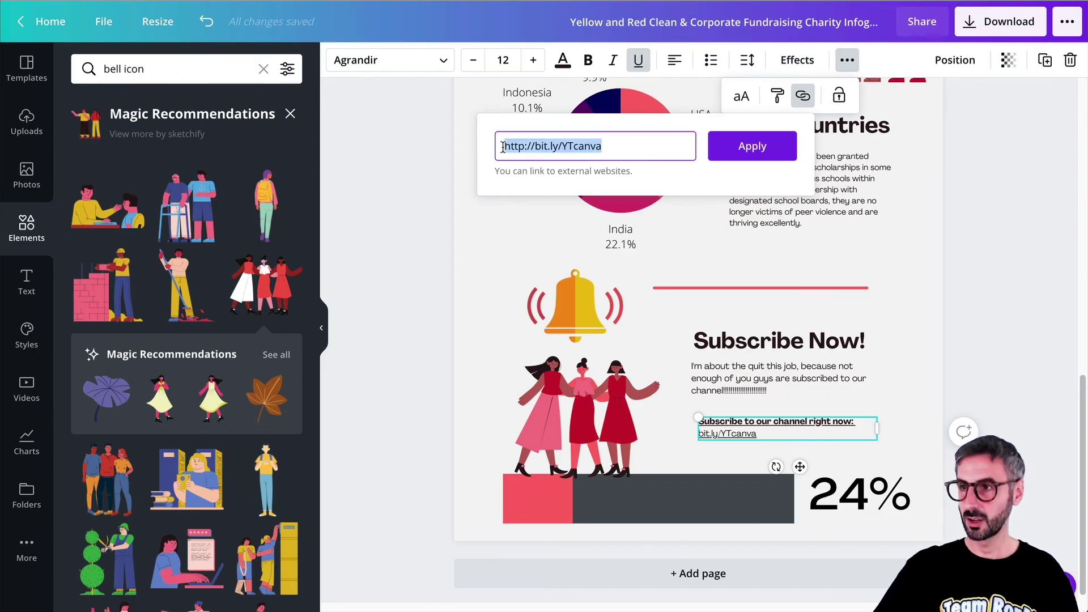
left_click(754, 146)
left_click(906, 320)
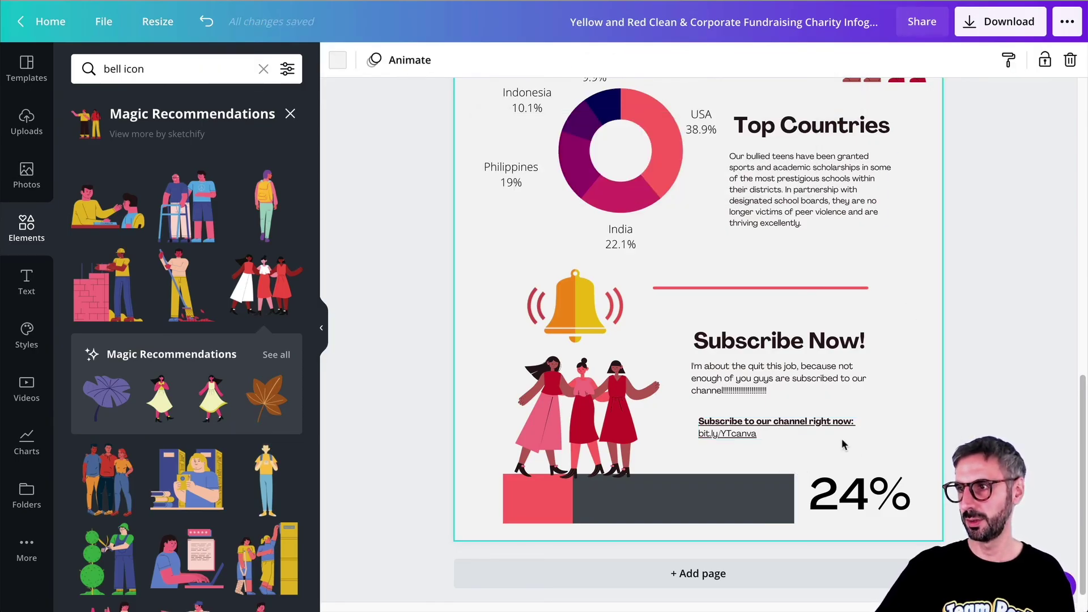
left_click(839, 431)
key("Delete")
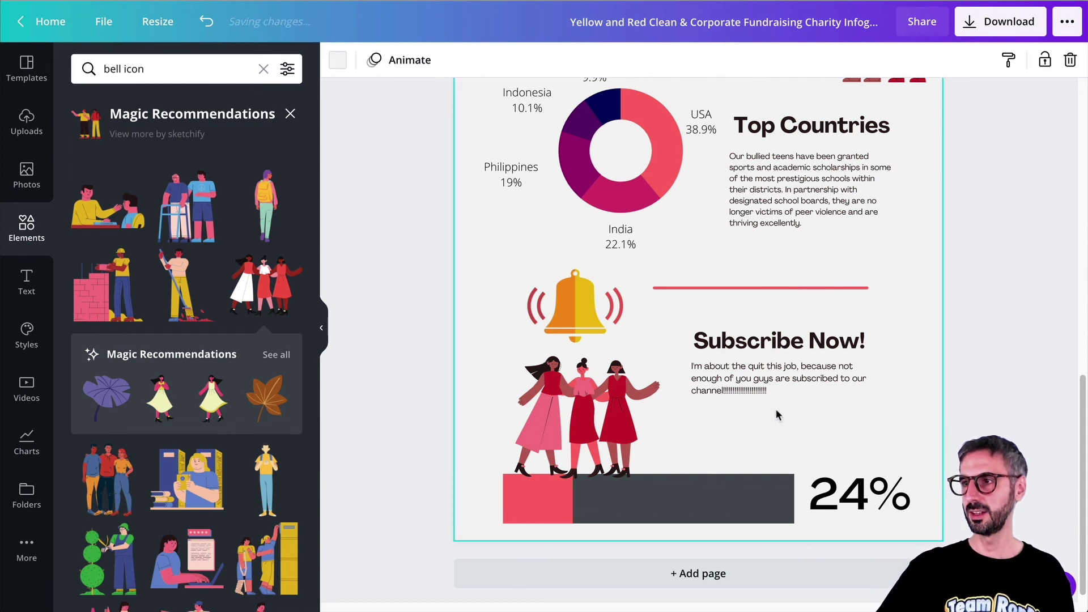
- Search Elements for 'shape' and add a red rounded square
left_click_drag(144, 68, 87, 54)
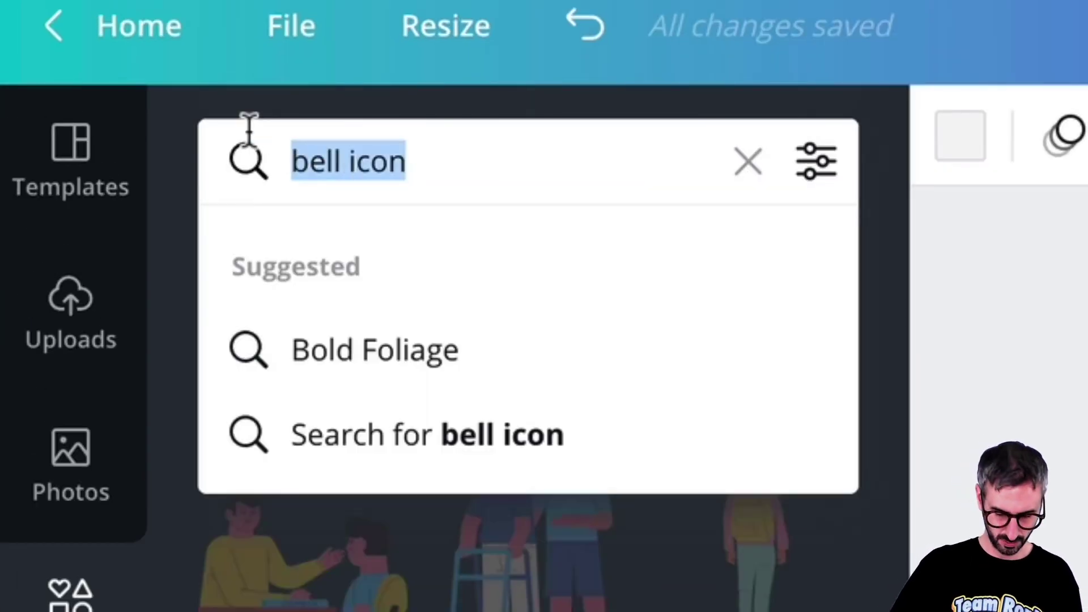
type("shape")
key("Return")
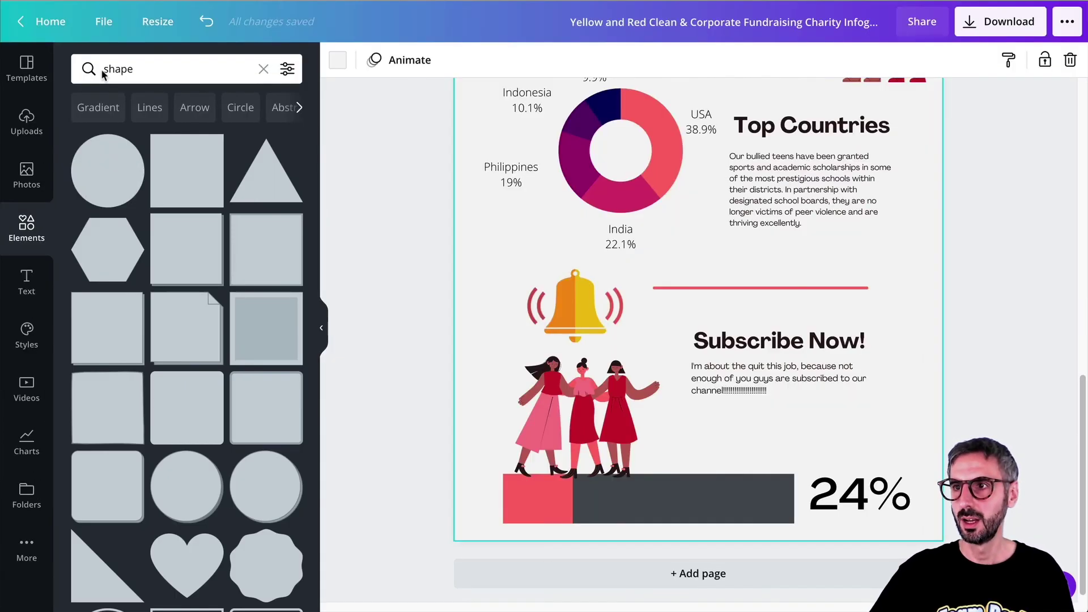
left_click(170, 413)
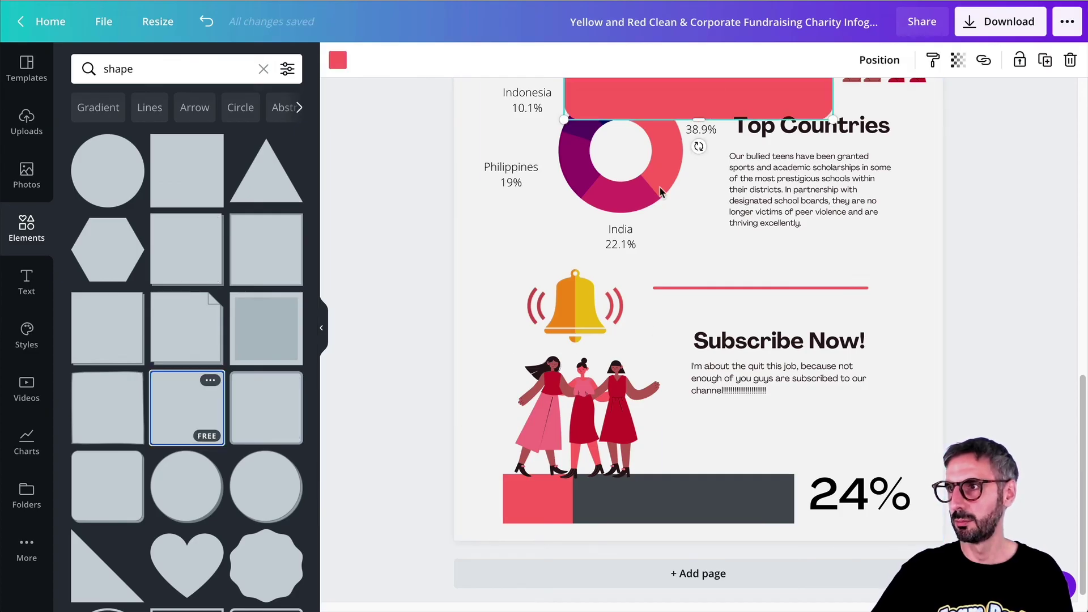
- Resize the square into a wide bar beneath the subscriber paragraph
left_click_drag(678, 178, 701, 375)
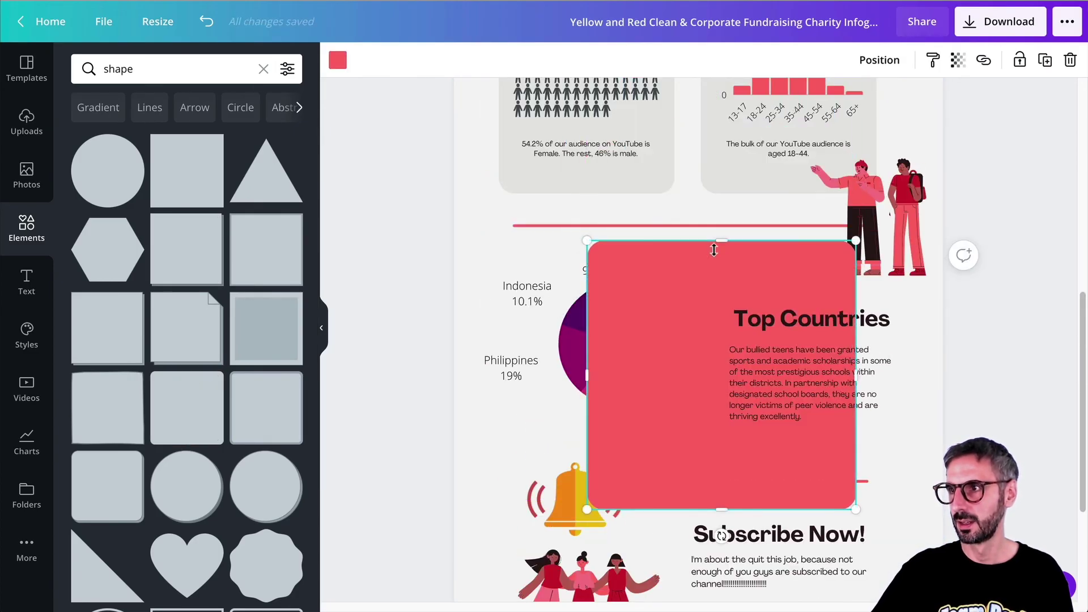
left_click_drag(720, 242, 719, 422)
left_click_drag(711, 487, 708, 573)
scroll(695, 509, "down", 3)
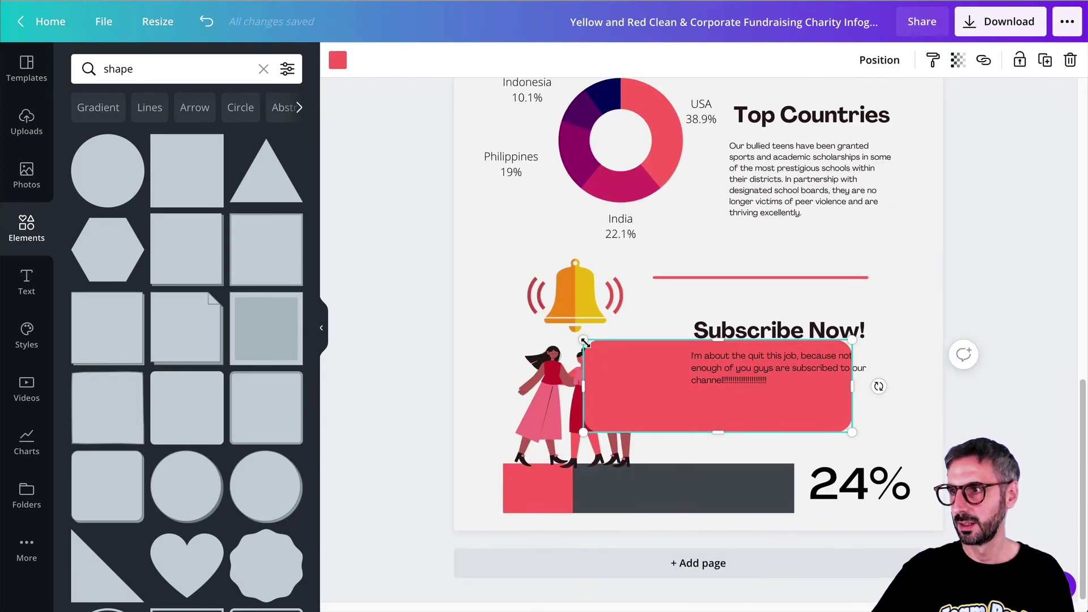
left_click_drag(584, 341, 691, 417)
left_click_drag(851, 417, 869, 423)
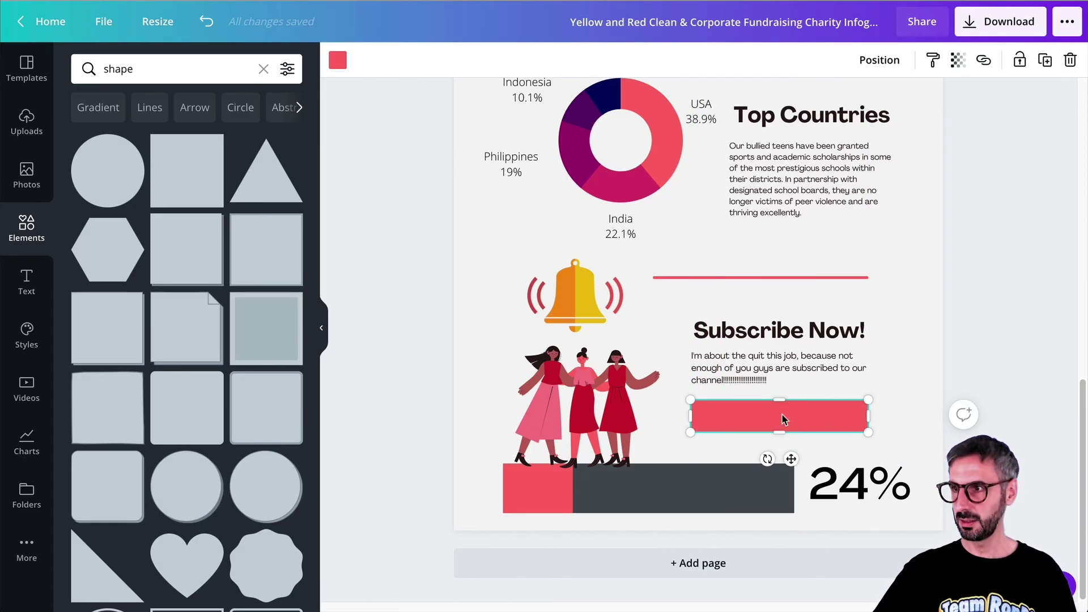
left_click(981, 60)
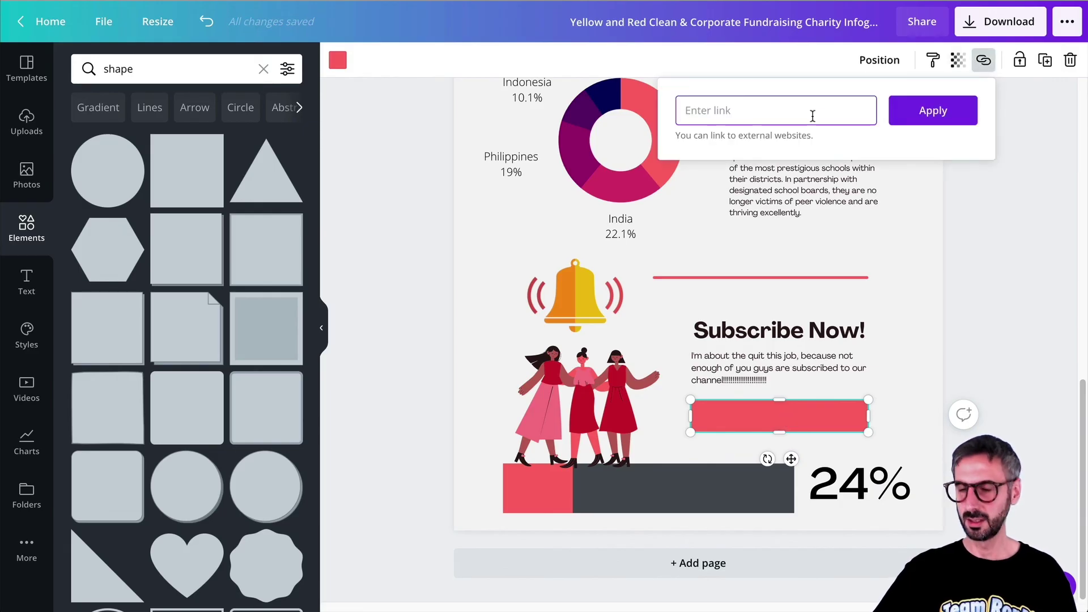
type("http://bit.ly/YTcanva")
left_click(929, 111)
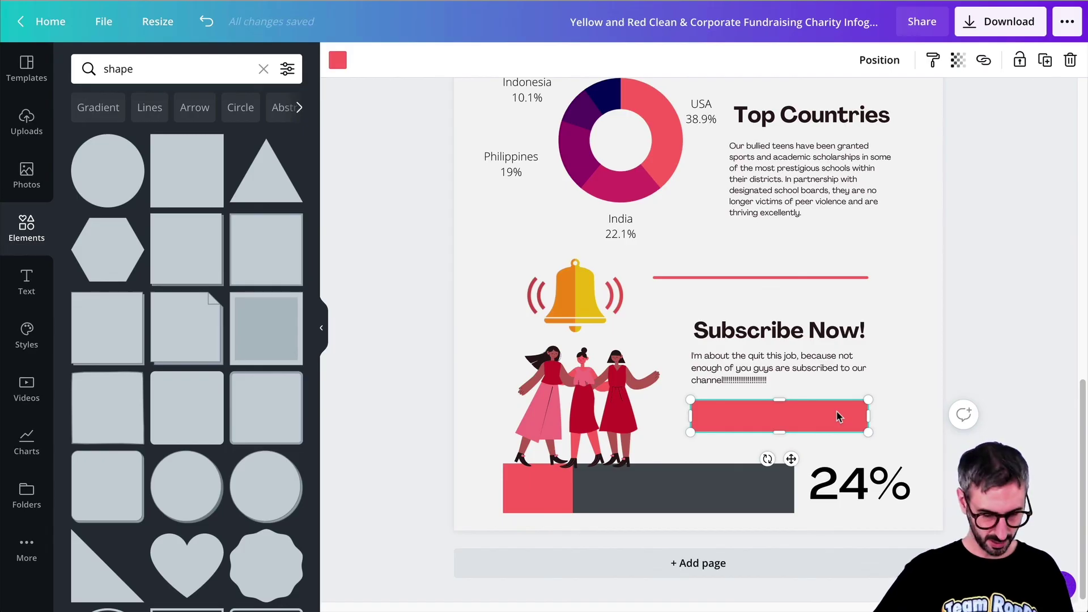
- Add a 'Subscribe' text box, sized and centred on the red bar
key("t")
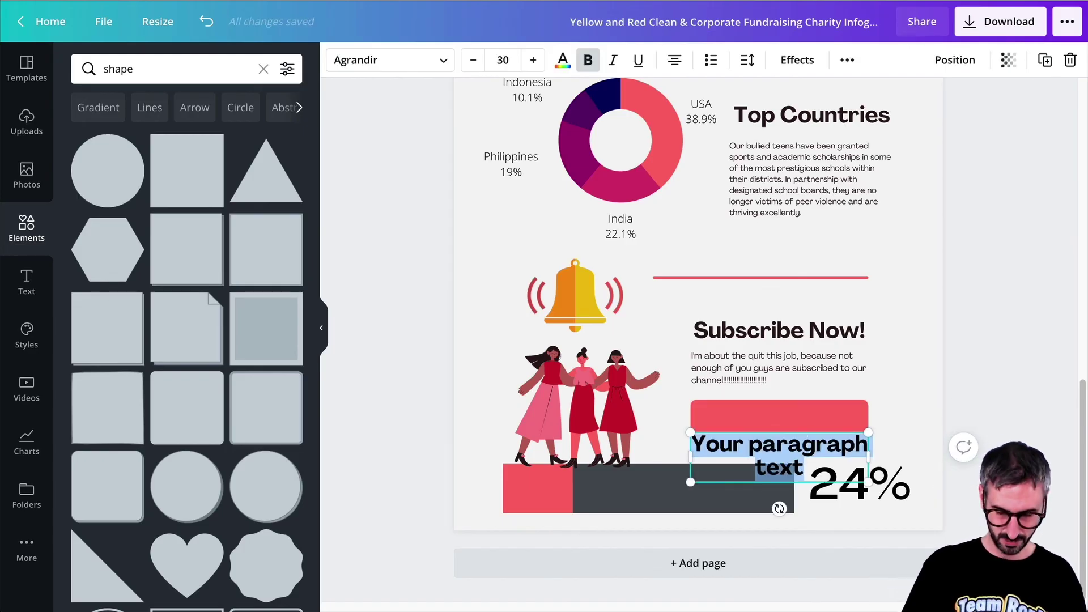
type("Subscribe")
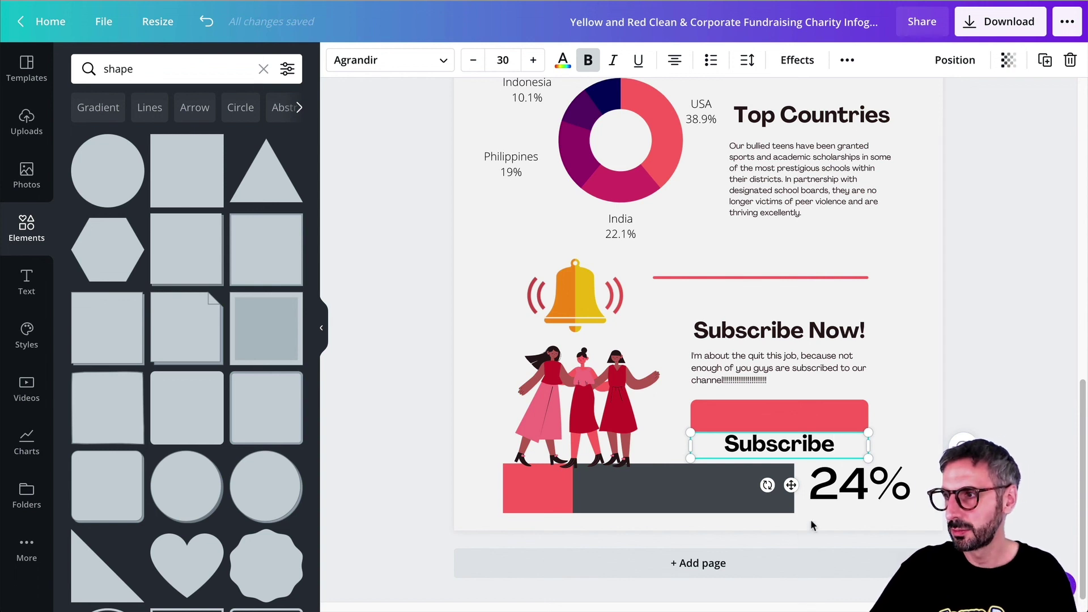
left_click_drag(868, 433, 805, 442)
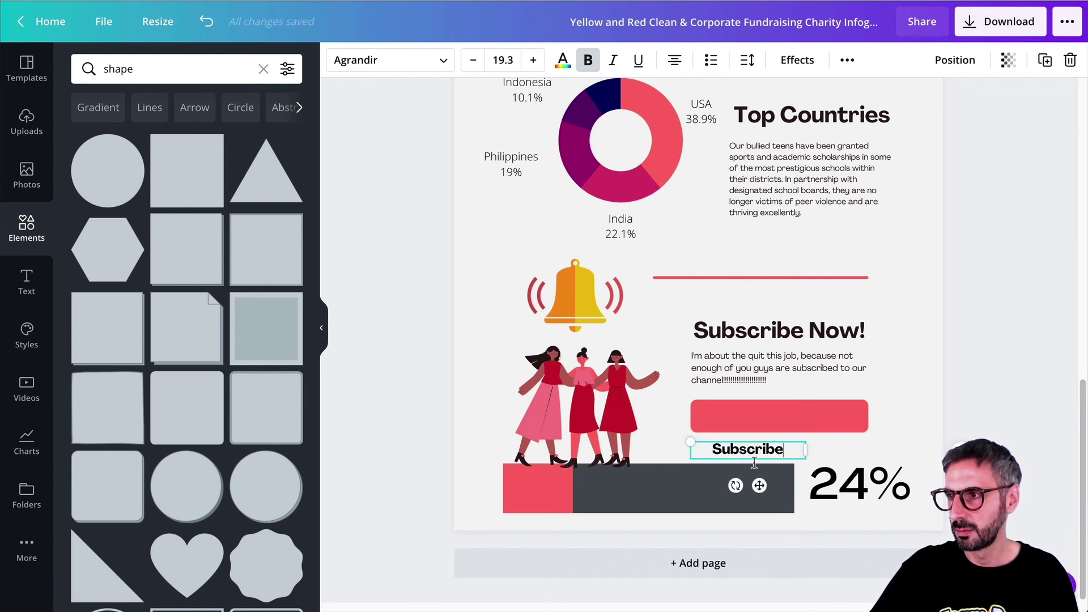
left_click_drag(759, 485, 792, 453)
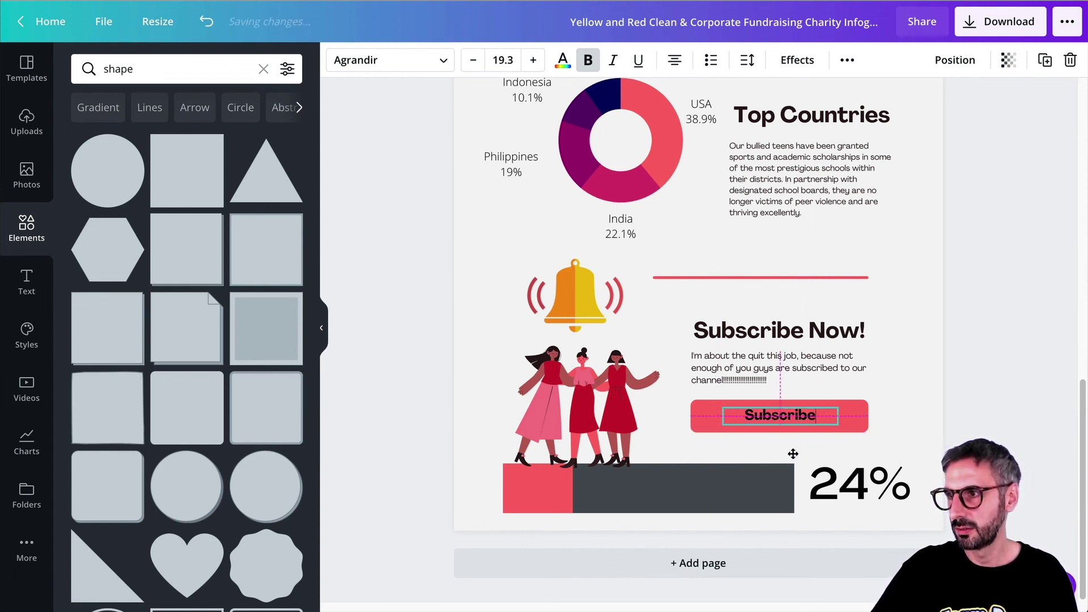
- Make the Subscribe label white and group it with the red bar into one button
left_click(563, 61)
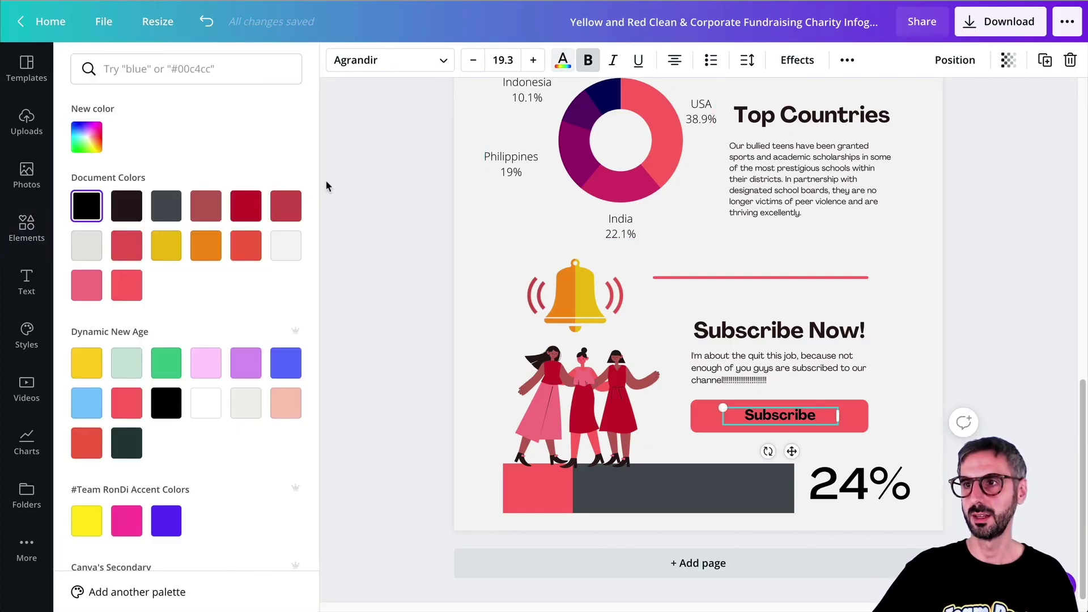
left_click(205, 403)
left_click(397, 380)
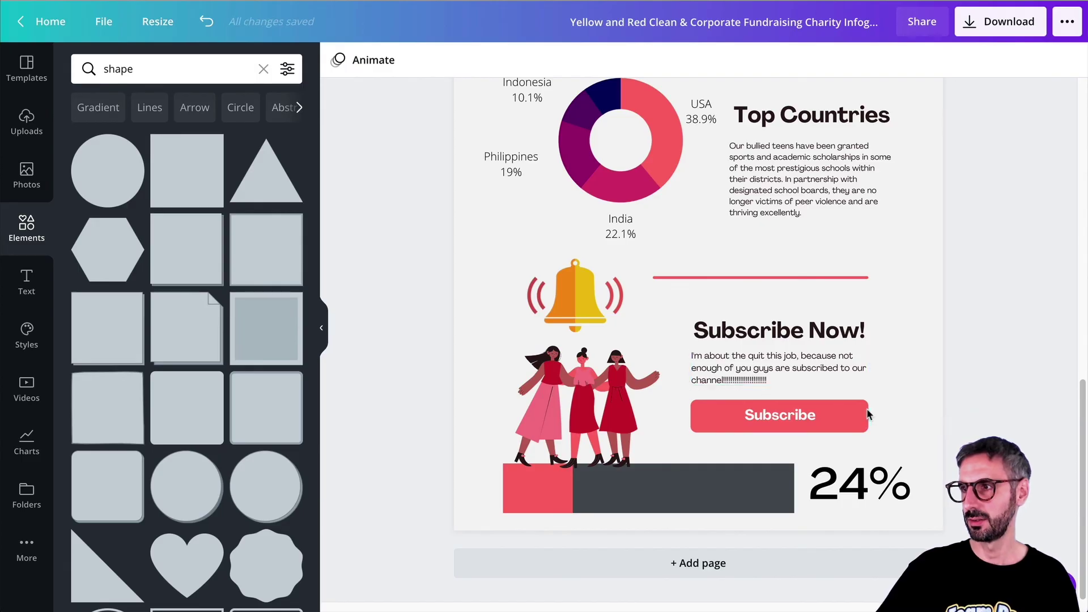
left_click(782, 422)
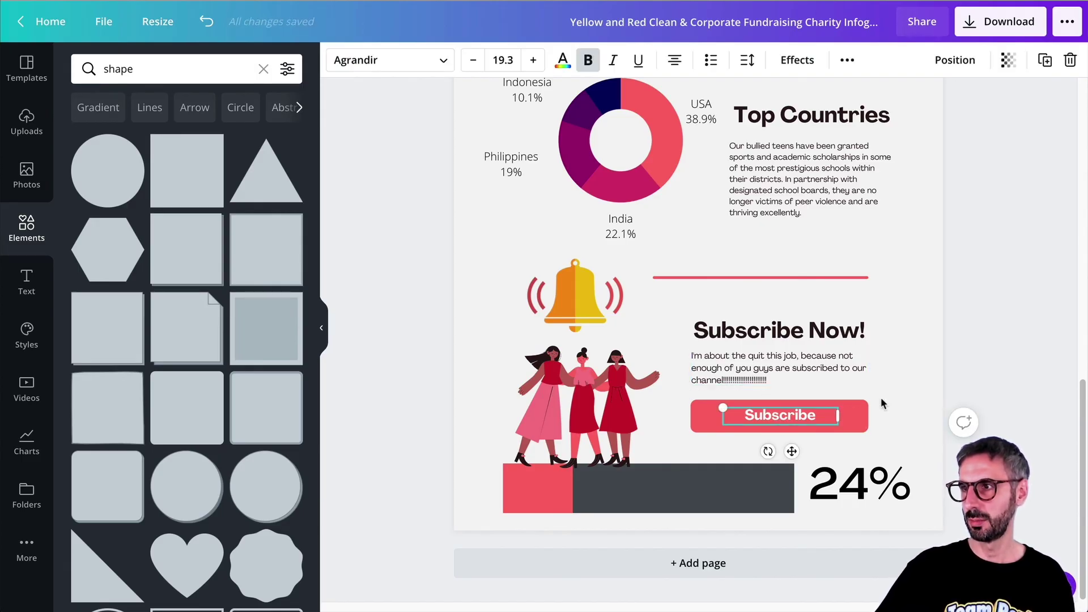
left_click(880, 398)
left_click_drag(889, 418, 791, 413)
left_click(958, 59)
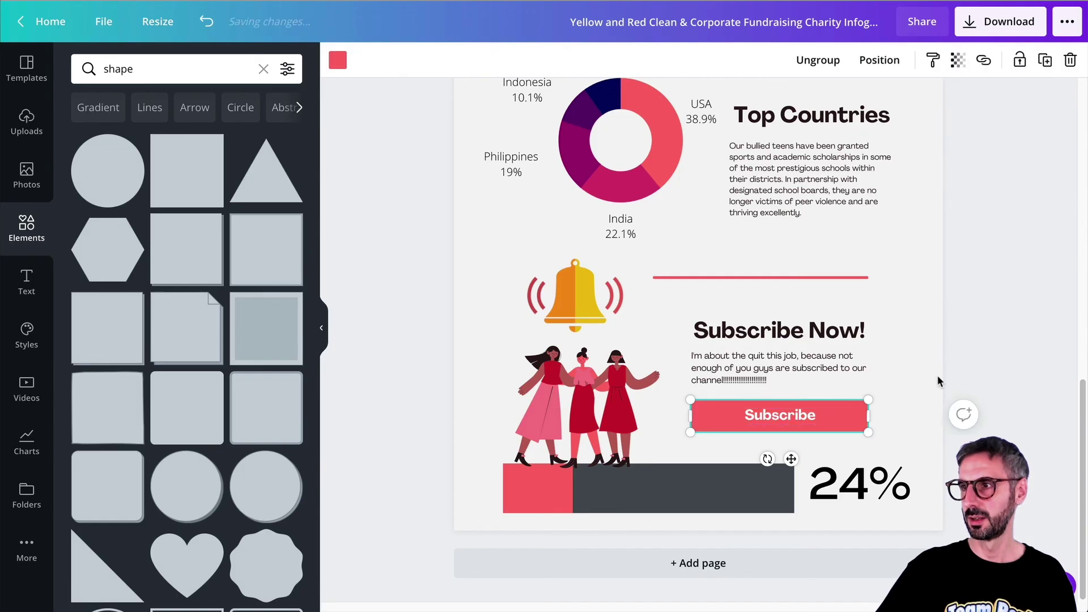
left_click(927, 420)
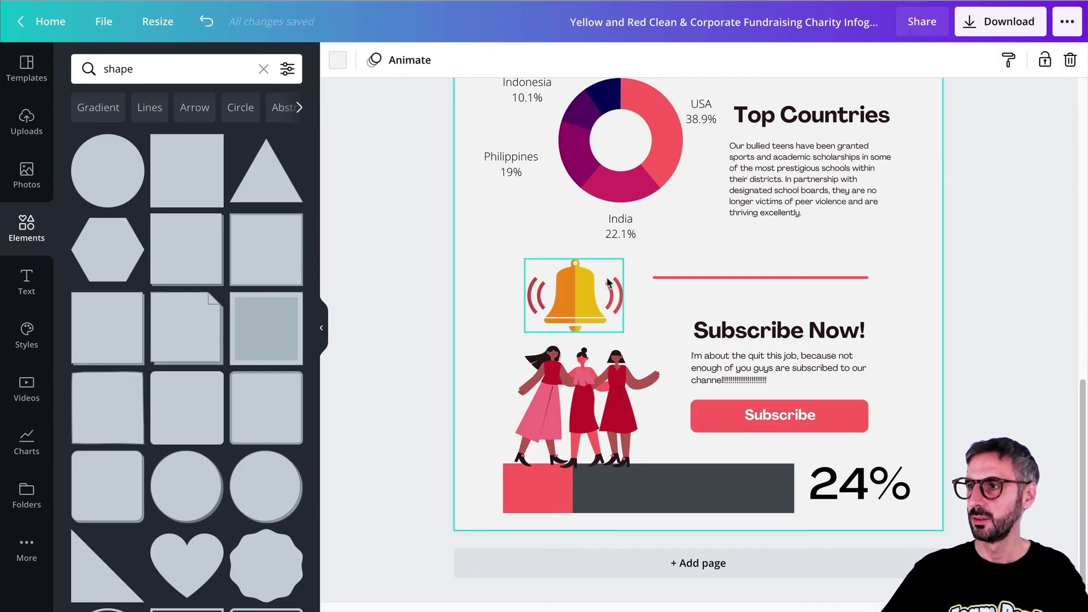
scroll(743, 364, "up", 6)
scroll(743, 364, "up", 6)
scroll(743, 364, "down", 8)
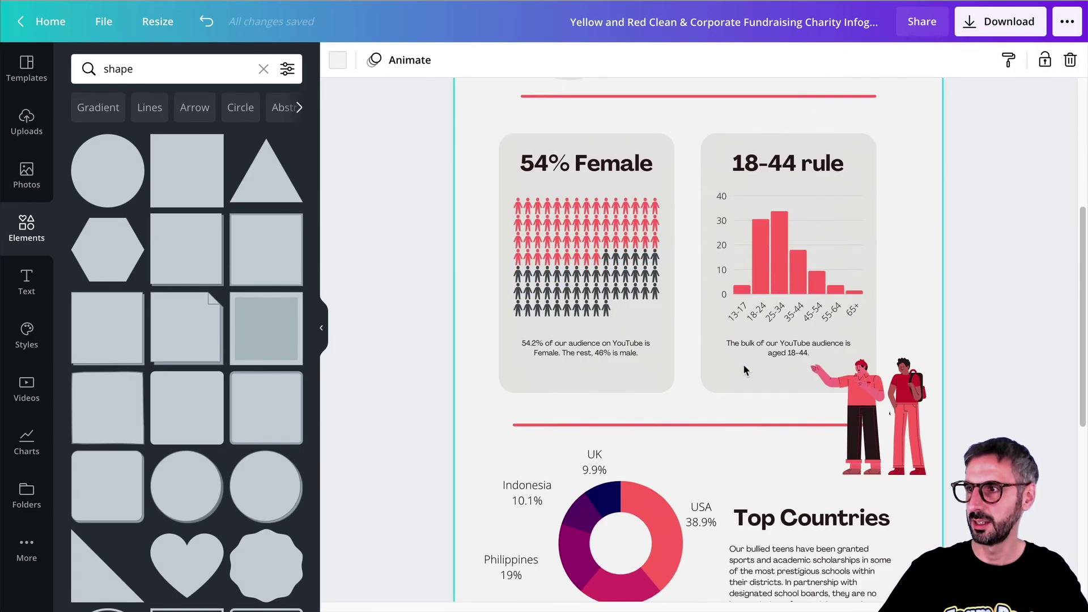